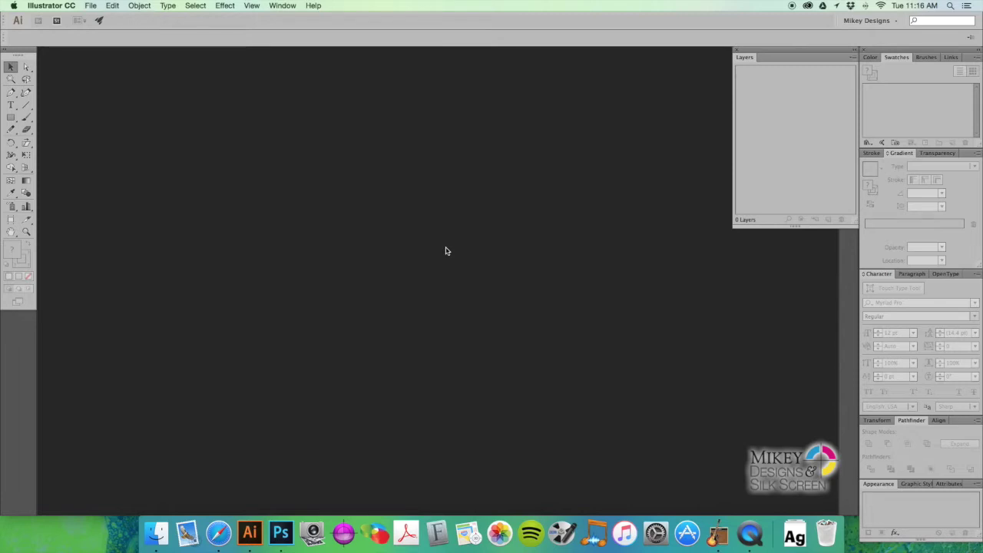
Step: Open the T-Shirt.ai artwork from the Ice Cream Logo Tees folder, continuing with the current color settings
{"action": "double_click", "coordinate": [446, 251]}
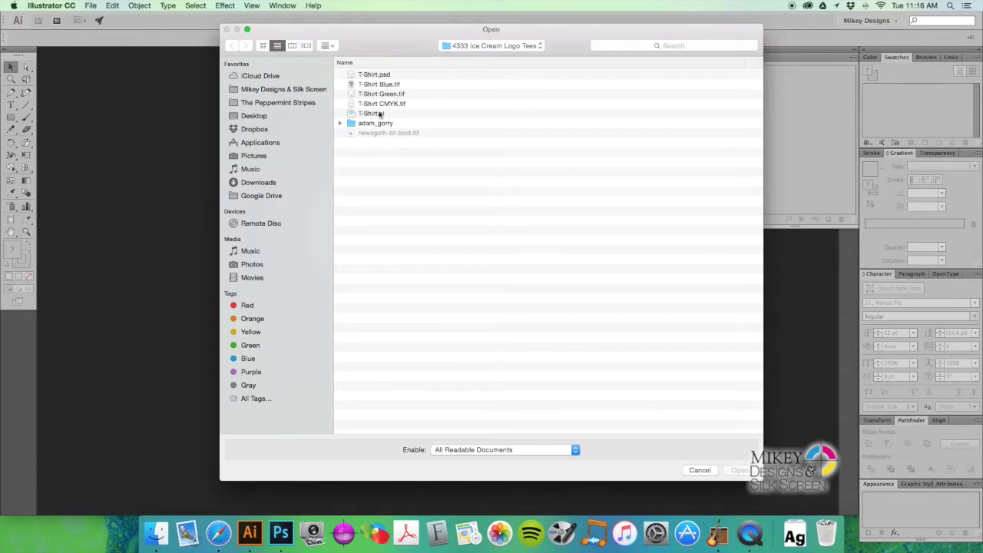
{"action": "double_click", "coordinate": [381, 113]}
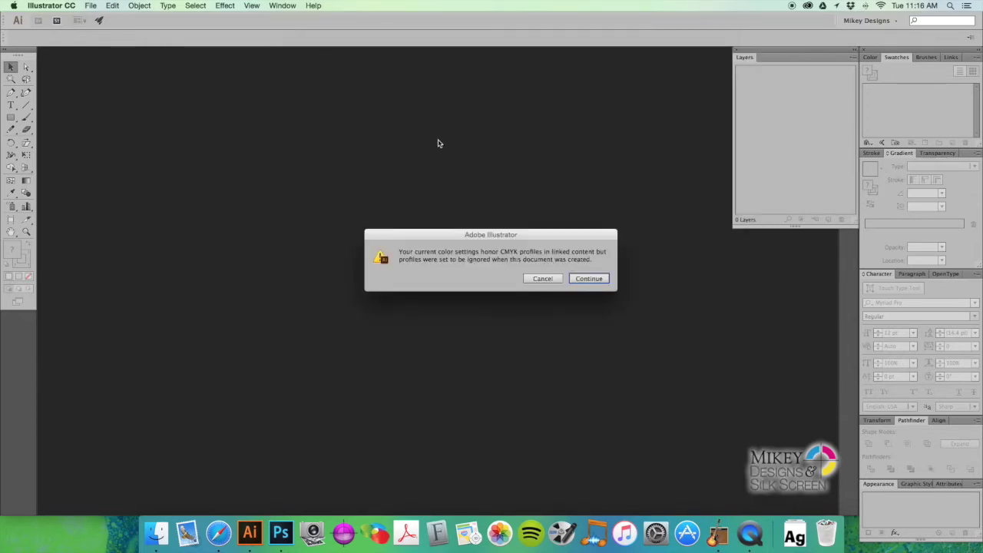
{"action": "left_click", "coordinate": [591, 281]}
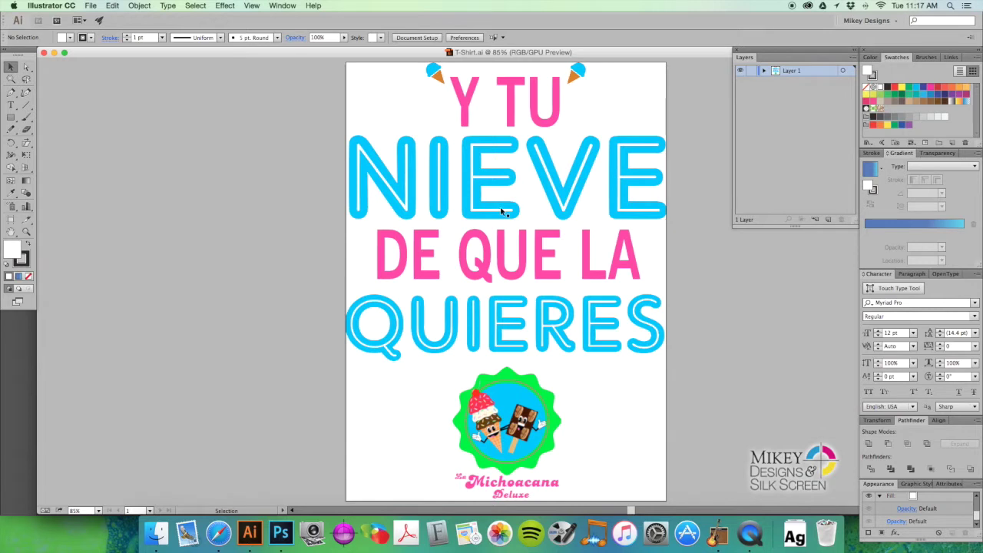
Step: Check the dimensions of the grouped shirt artwork and its artboard, and save the document
{"action": "left_click", "coordinate": [444, 144]}
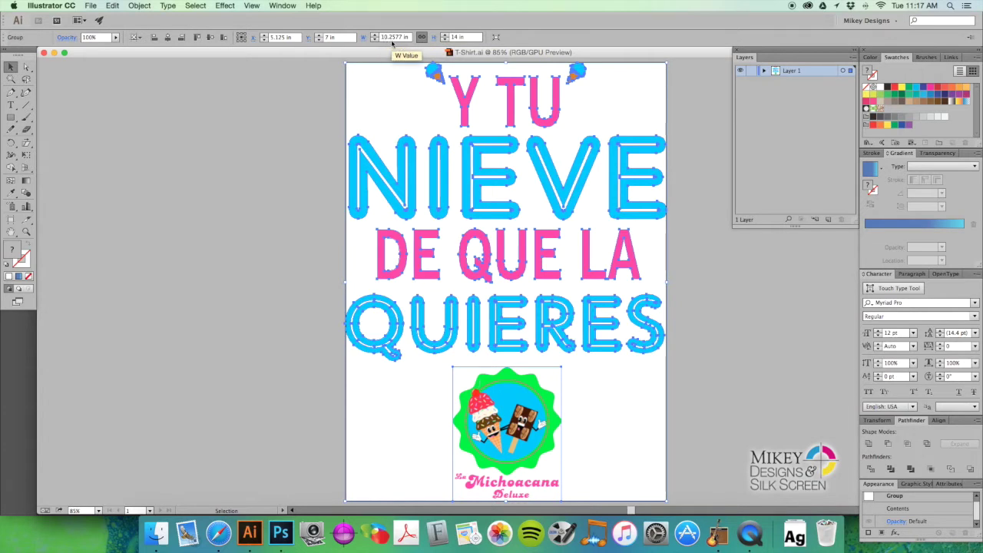
{"action": "left_click", "coordinate": [238, 197]}
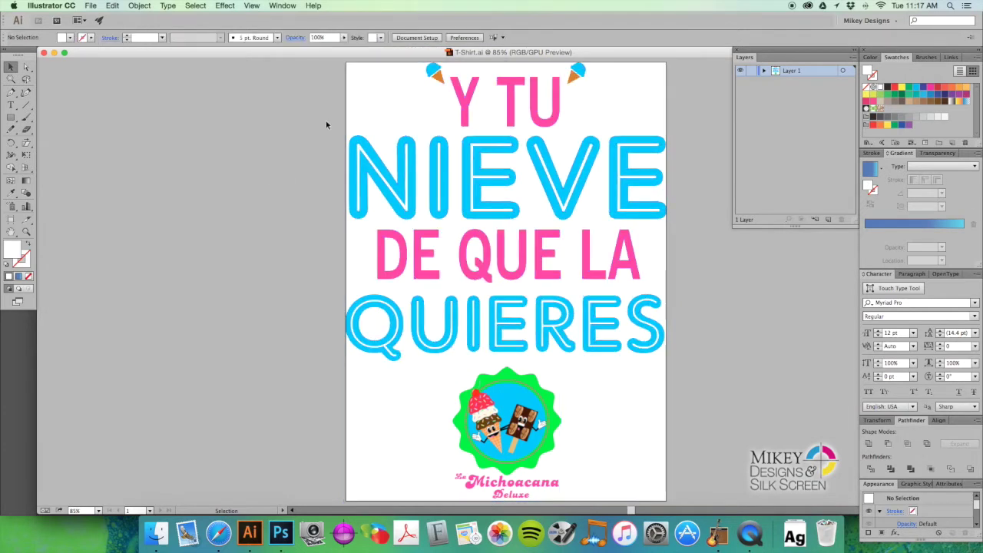
{"action": "left_click", "coordinate": [419, 40]}
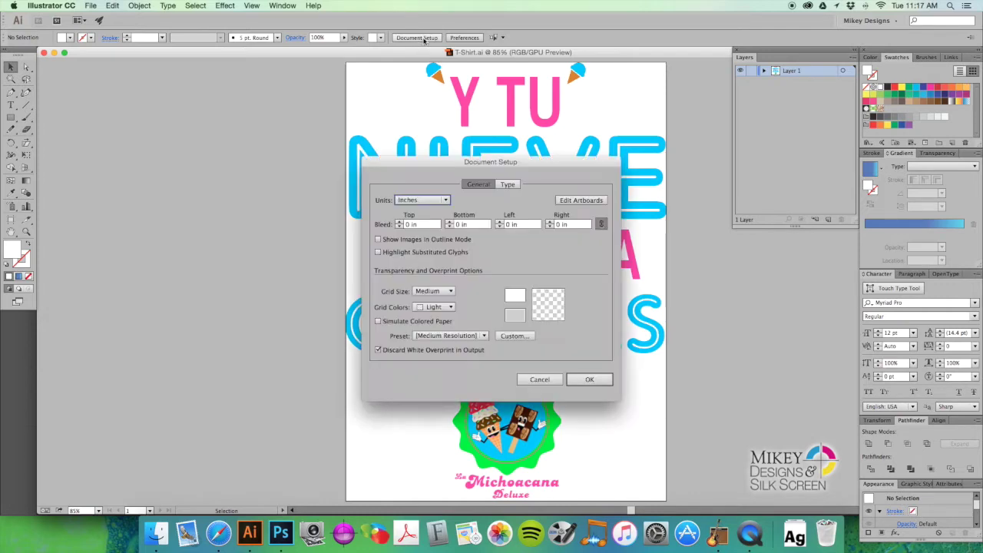
{"action": "left_click", "coordinate": [582, 201]}
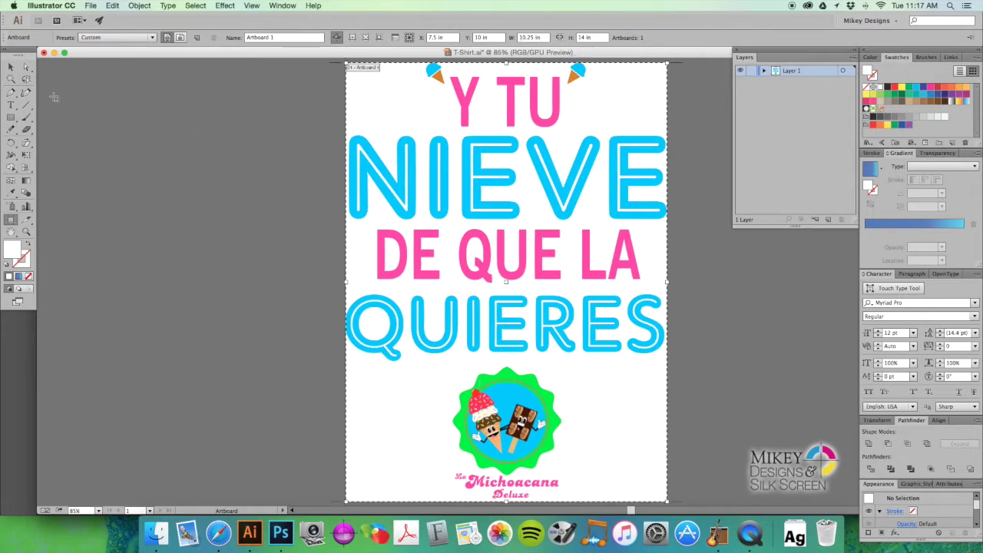
{"action": "left_click", "coordinate": [11, 68]}
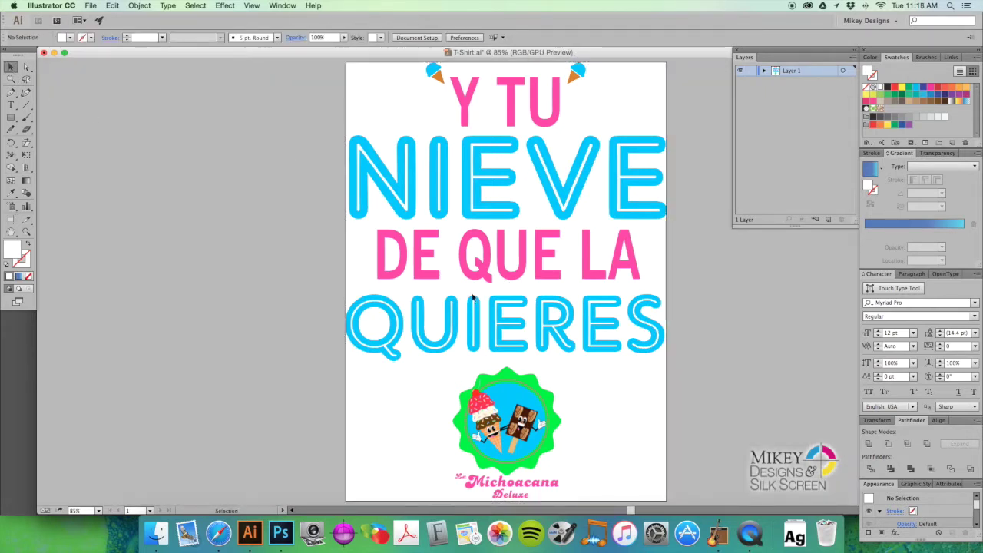
{"action": "key", "text": "a"}
{"action": "key", "text": "super+s"}
Step: Examine the round ice cream logo below the lettering up close, and return to the full artboard
{"action": "key", "text": "z"}
{"action": "left_click_drag", "start_coordinate": [436, 352], "coordinate": [592, 507]}
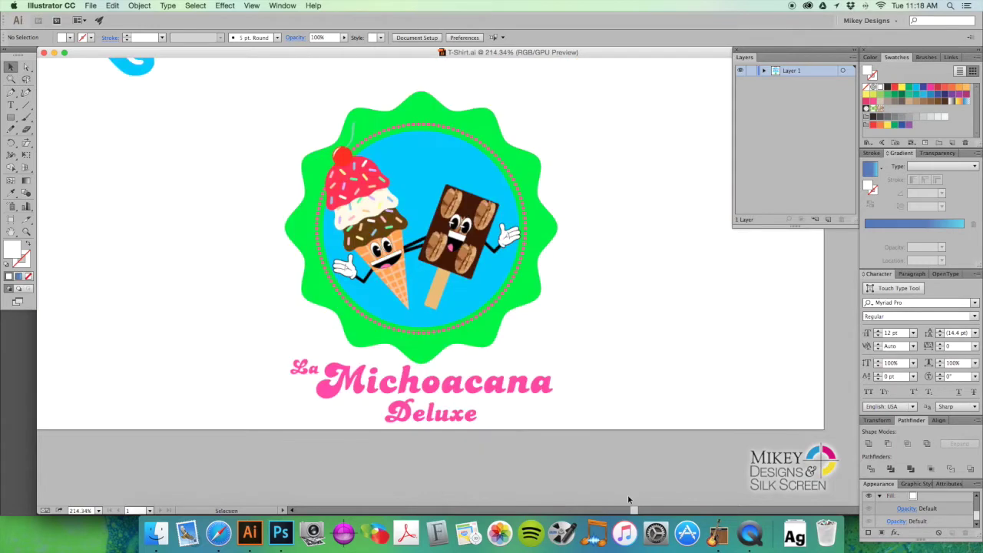
{"action": "left_click_drag", "start_coordinate": [268, 119], "coordinate": [536, 331]}
{"action": "scroll", "coordinate": [529, 280], "scroll_direction": "right", "scroll_amount": 2}
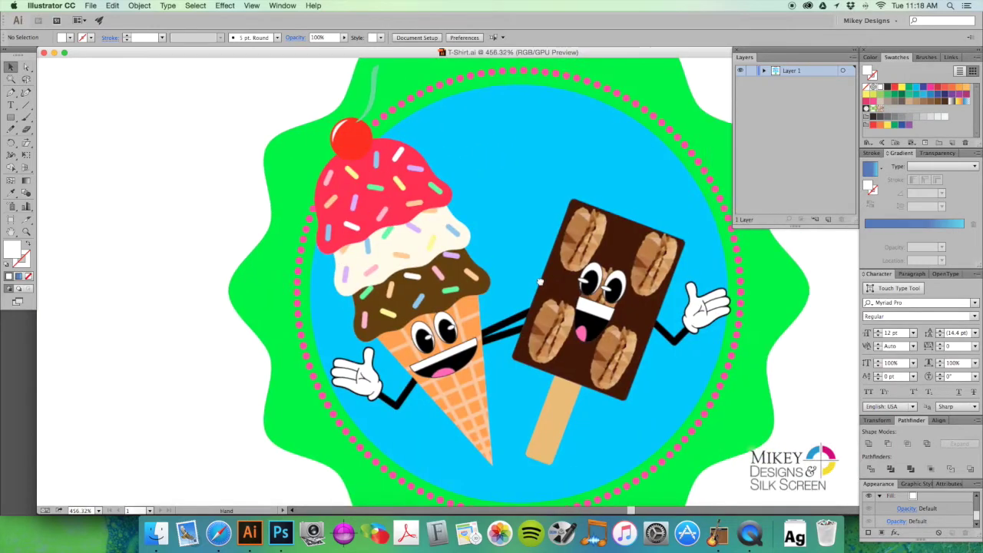
{"action": "key", "text": "v"}
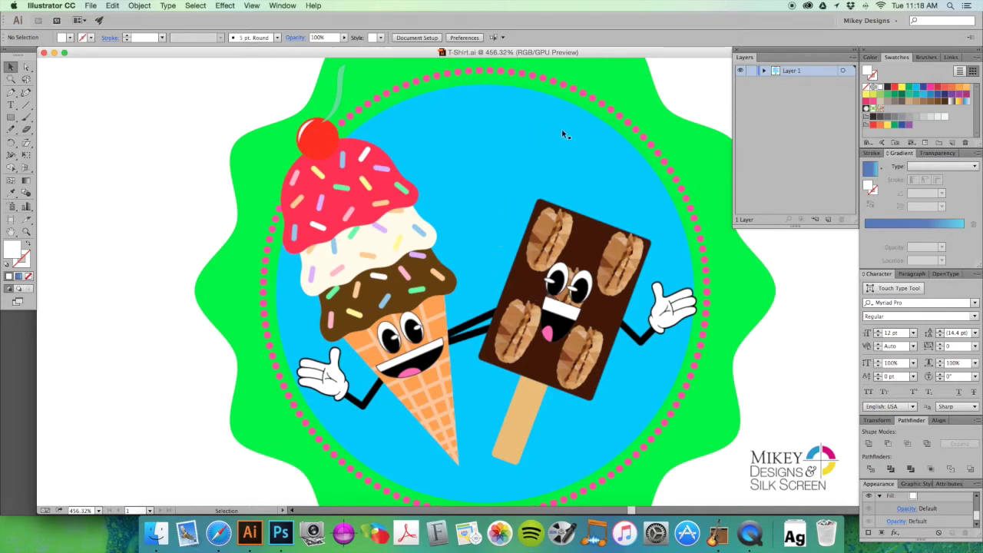
{"action": "scroll", "coordinate": [560, 146], "scroll_direction": "up", "scroll_amount": 3}
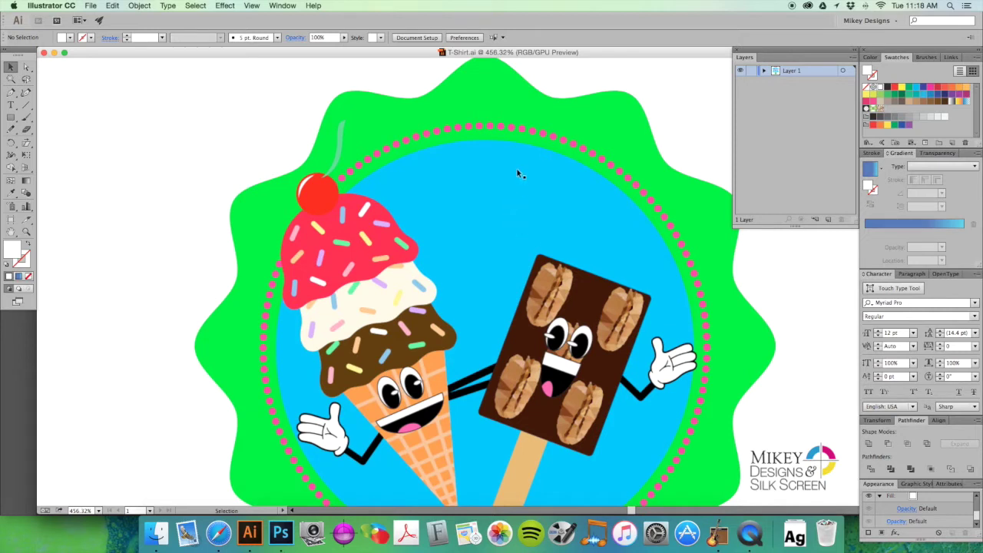
{"action": "left_click", "coordinate": [493, 206], "text": "alt+super"}
{"action": "left_click", "coordinate": [501, 230], "text": "alt+super"}
{"action": "left_click", "coordinate": [502, 232], "text": "alt+super"}
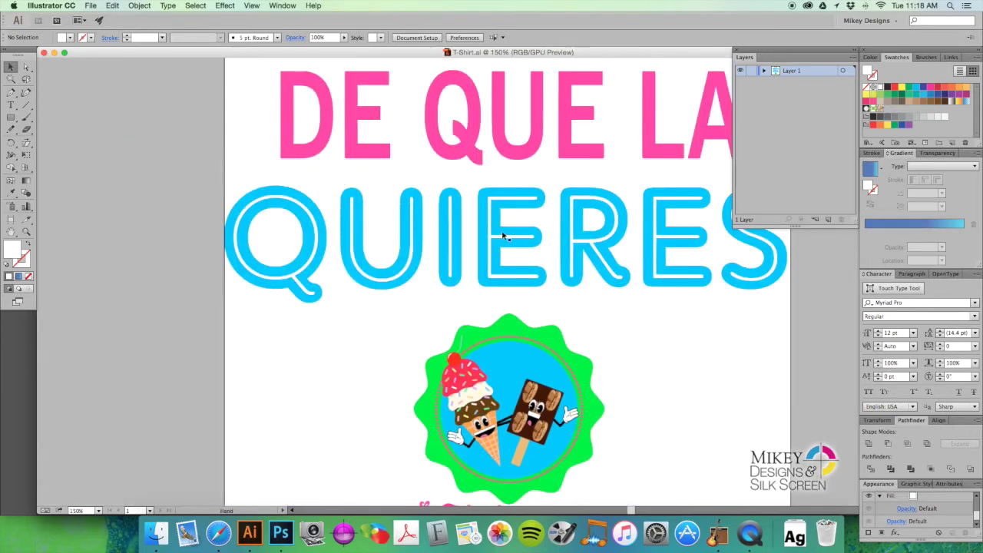
{"action": "key", "text": "super+0"}
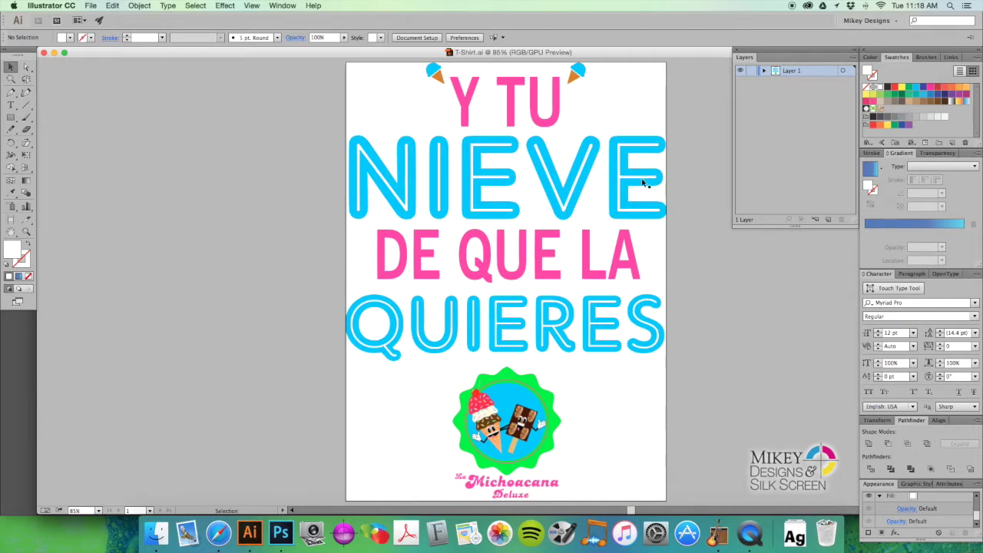
Step: Close the shirt artwork document and switch to Photoshop
{"action": "key", "text": "super+w"}
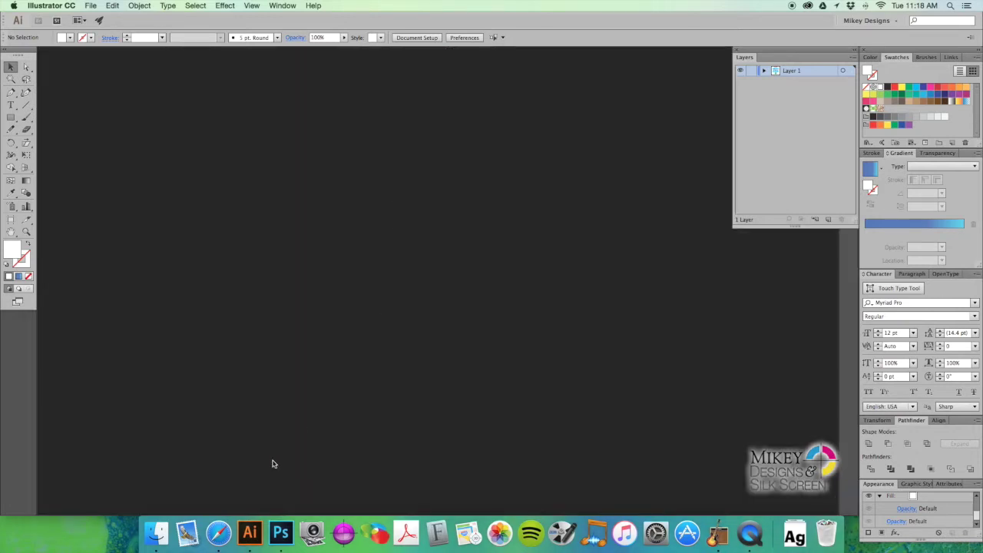
{"action": "left_click", "coordinate": [281, 527]}
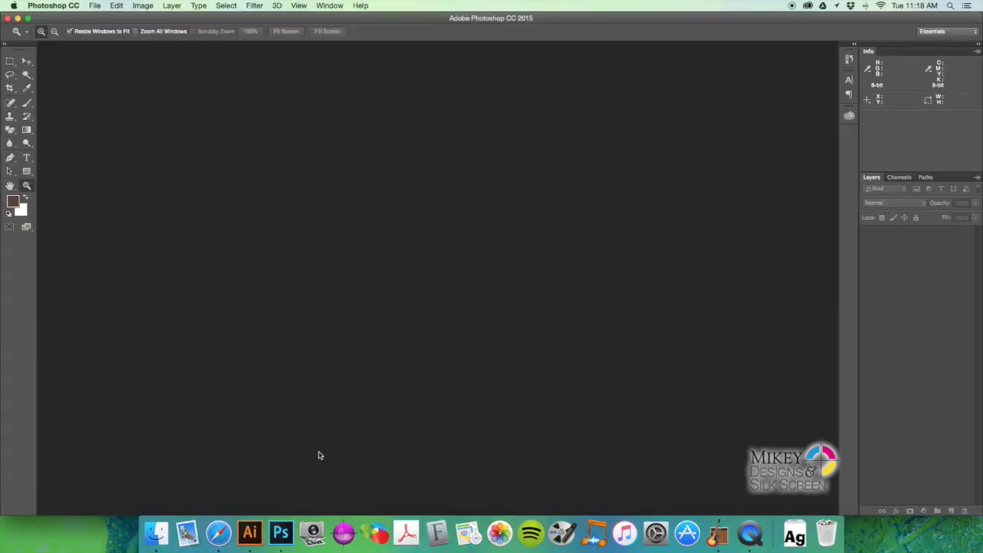
Step: Start opening a file and browse to the T-Shirt Jobs folder inside Mikey Designs & Silk Screen
{"action": "key", "text": "super+o"}
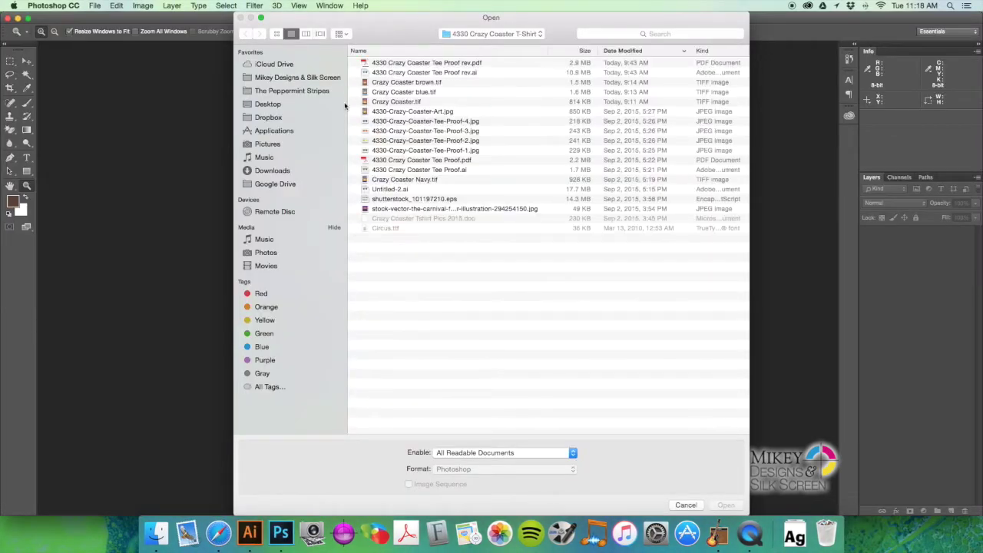
{"action": "left_click", "coordinate": [319, 80]}
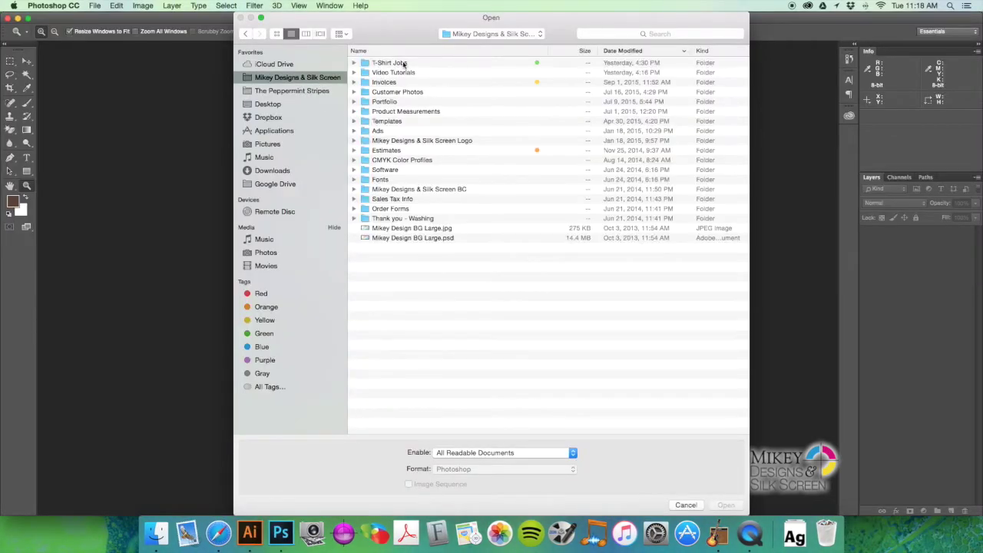
{"action": "double_click", "coordinate": [403, 65]}
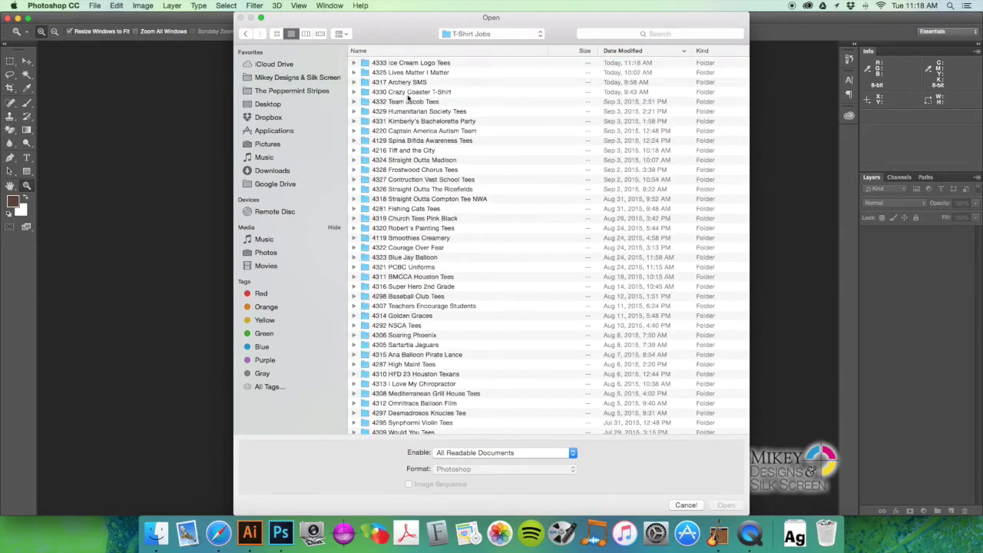
{"action": "left_click", "coordinate": [410, 92]}
{"action": "double_click", "coordinate": [411, 92]}
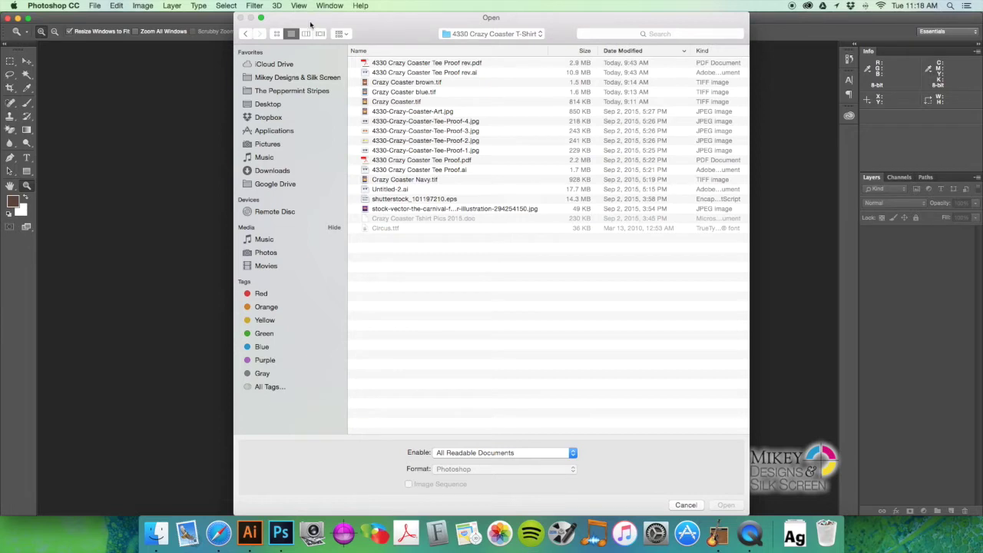
{"action": "left_click", "coordinate": [246, 34]}
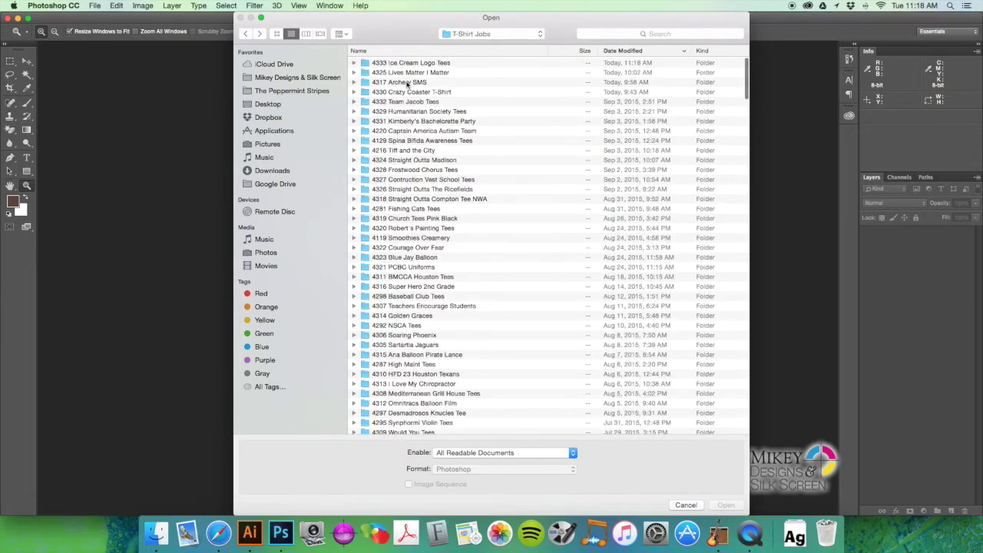
Step: Import T-Shirt.ai from the Ice Cream Logo Tees folder at 300 pixels/inch in RGB Color, and flatten the image
{"action": "double_click", "coordinate": [437, 64]}
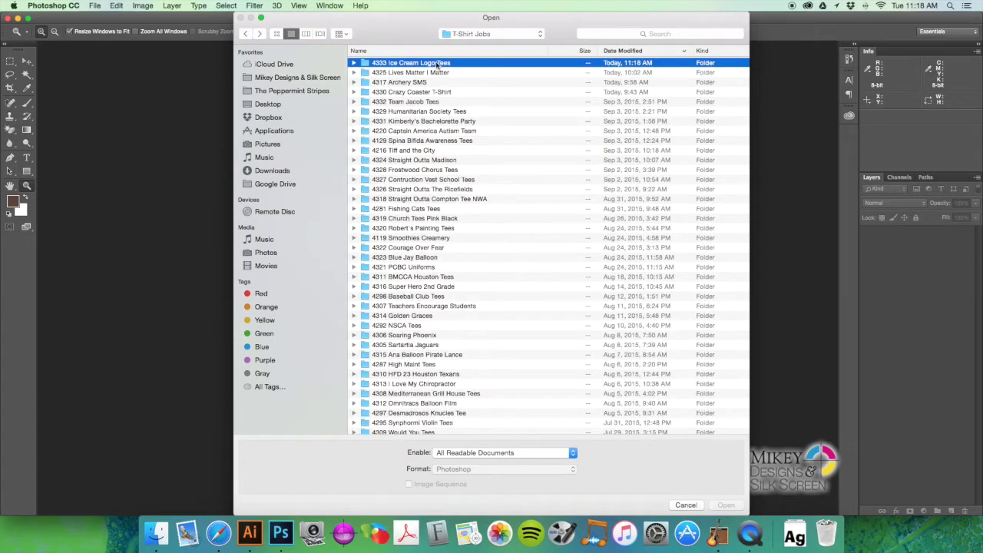
{"action": "left_click", "coordinate": [388, 63]}
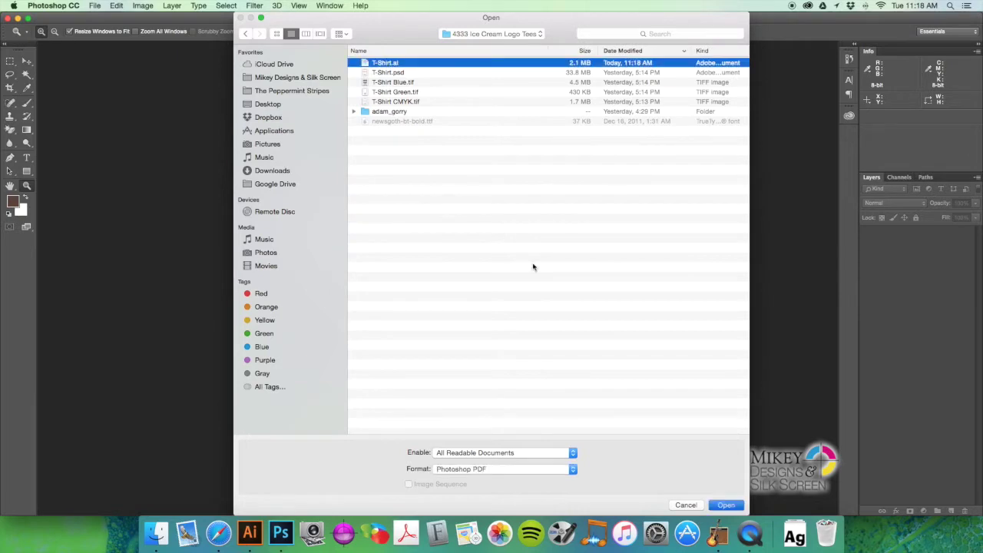
{"action": "key", "text": "Return"}
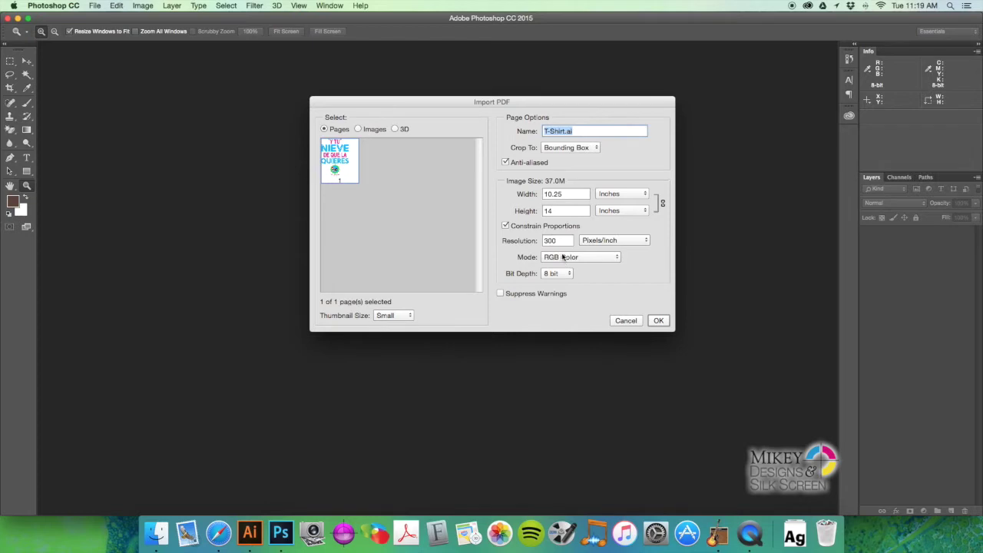
{"action": "left_click", "coordinate": [659, 321]}
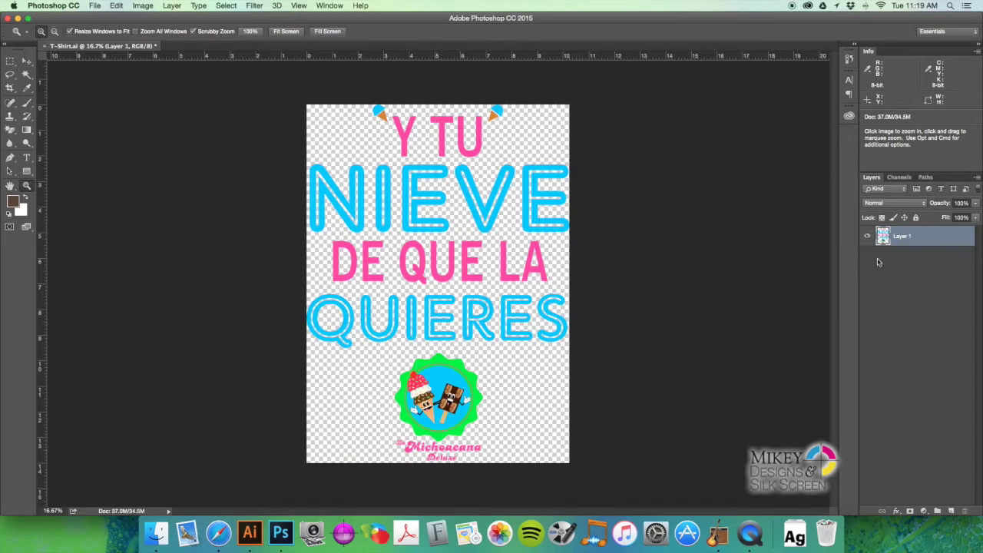
{"action": "left_click", "coordinate": [978, 179]}
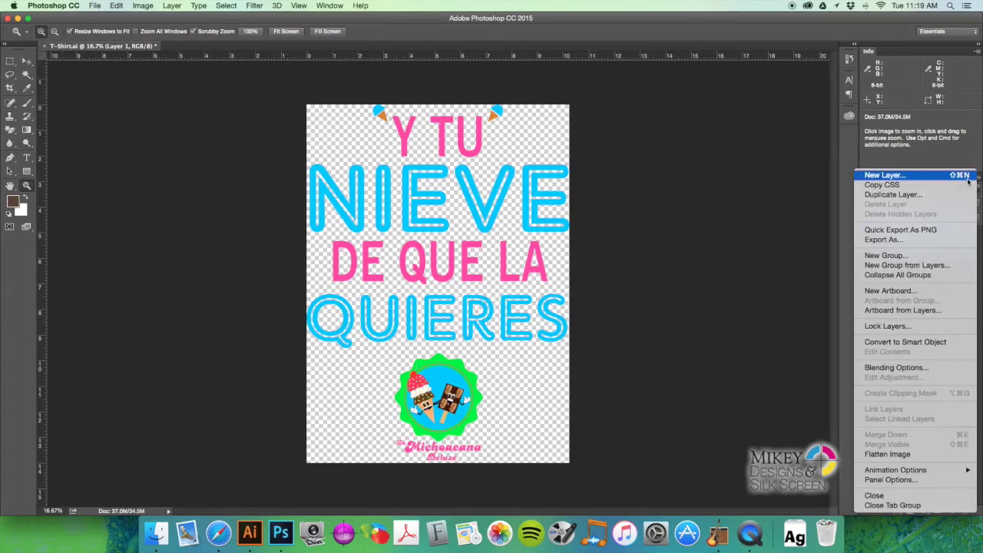
{"action": "left_click", "coordinate": [887, 454]}
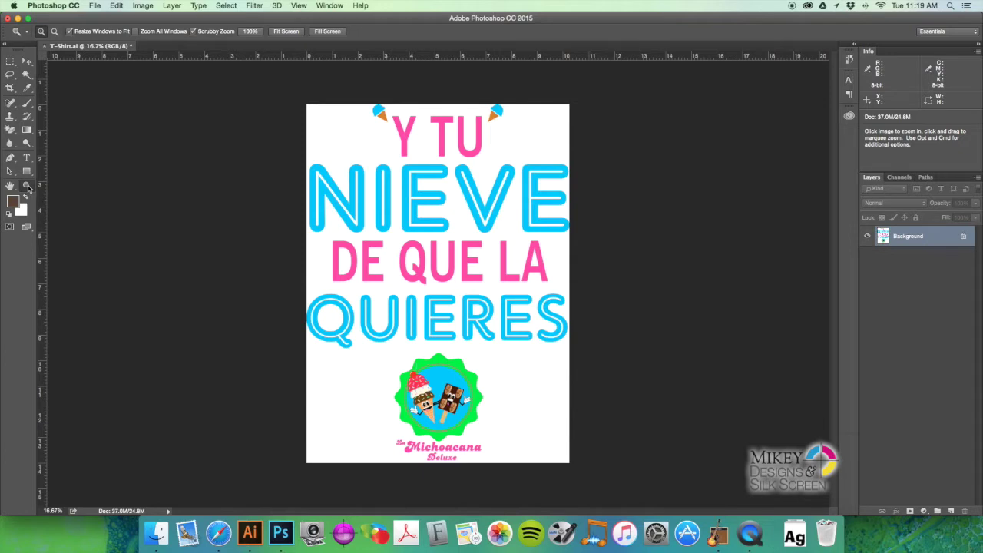
Step: Examine the lettering and the ice cream logo at 100% for color and edge detail, and return to the full design
{"action": "double_click", "coordinate": [27, 187]}
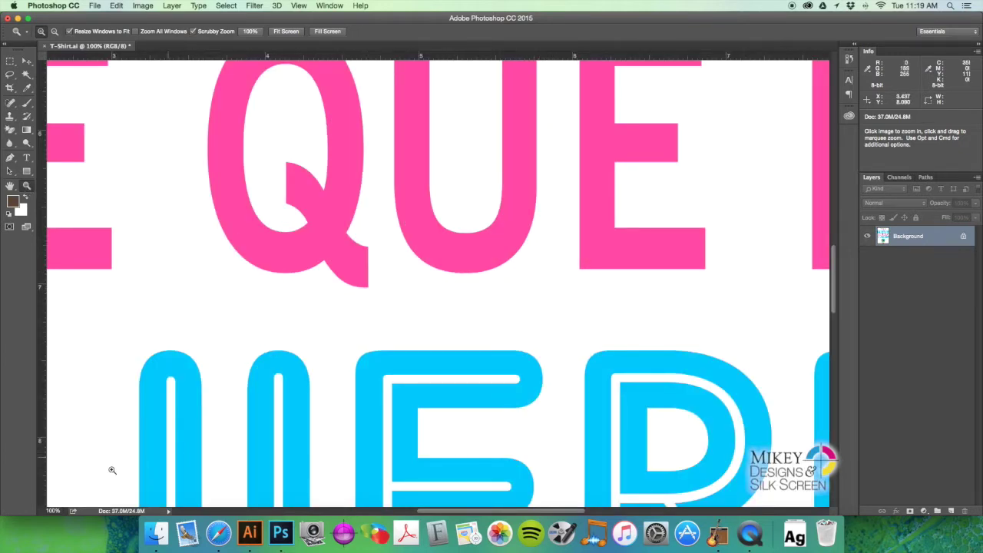
{"action": "scroll", "coordinate": [575, 270], "scroll_direction": "down", "scroll_amount": 3}
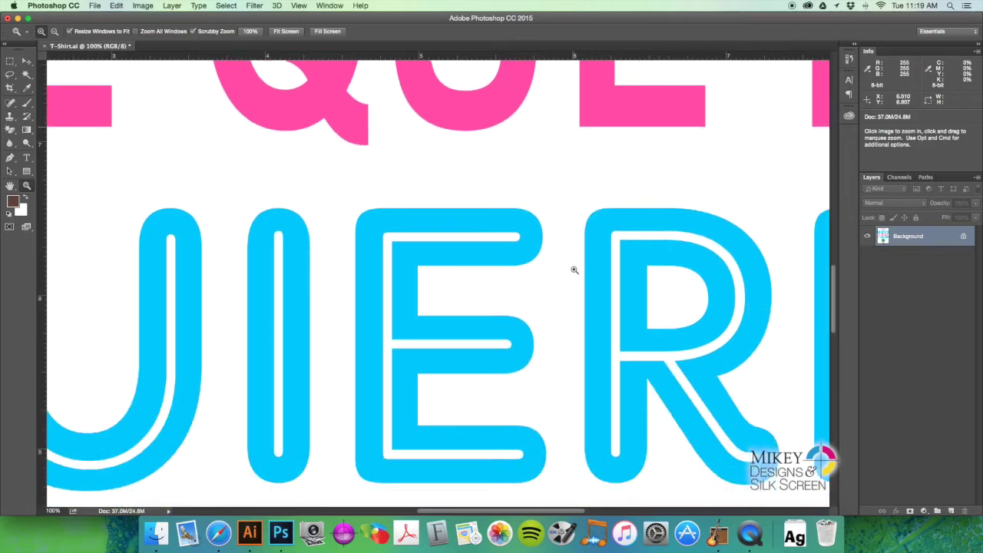
{"action": "scroll", "coordinate": [575, 269], "scroll_direction": "down", "scroll_amount": 10}
{"action": "scroll", "coordinate": [569, 275], "scroll_direction": "down", "scroll_amount": 4}
{"action": "scroll", "coordinate": [569, 275], "scroll_direction": "up", "scroll_amount": 2}
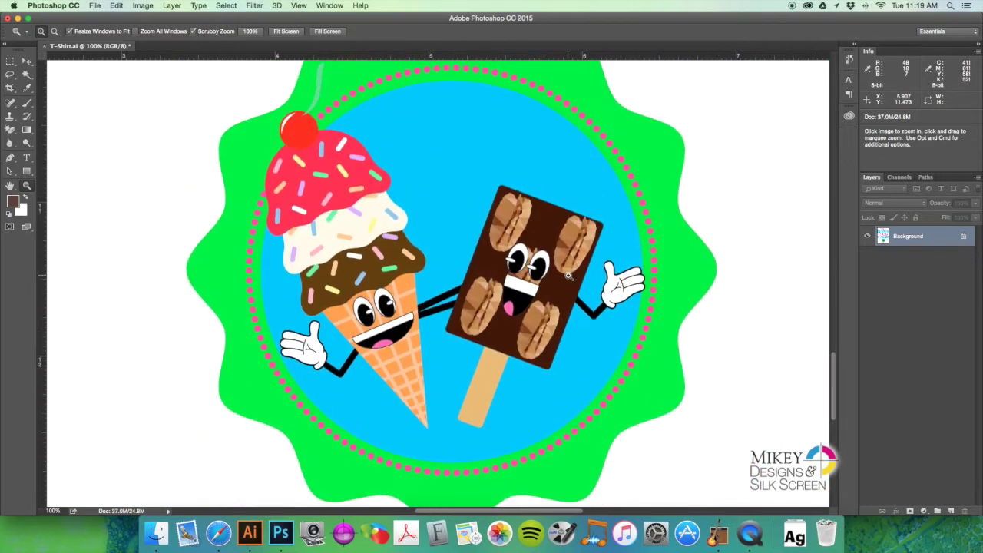
{"action": "scroll", "coordinate": [568, 275], "scroll_direction": "down", "scroll_amount": 3}
{"action": "scroll", "coordinate": [568, 275], "scroll_direction": "up", "scroll_amount": 4}
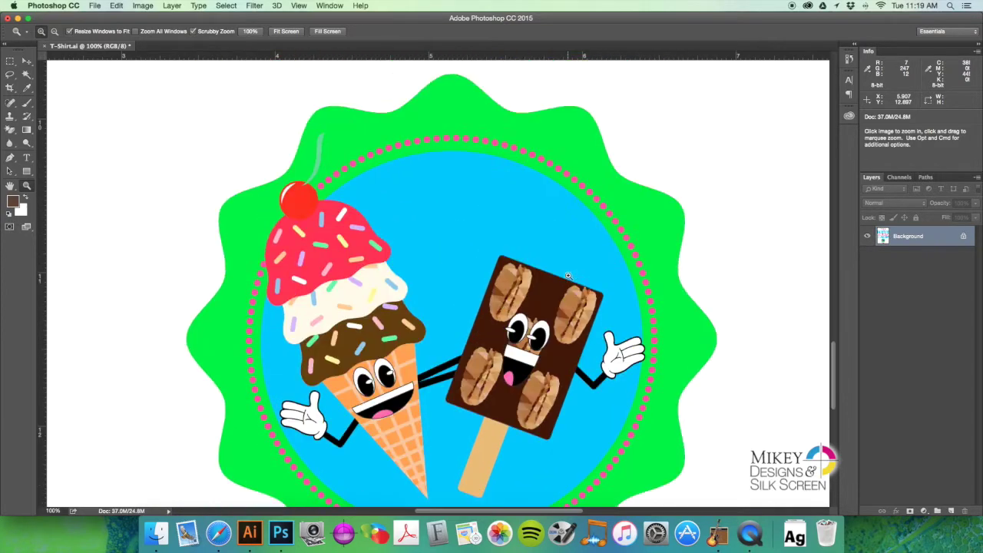
{"action": "scroll", "coordinate": [568, 276], "scroll_direction": "down", "scroll_amount": 2}
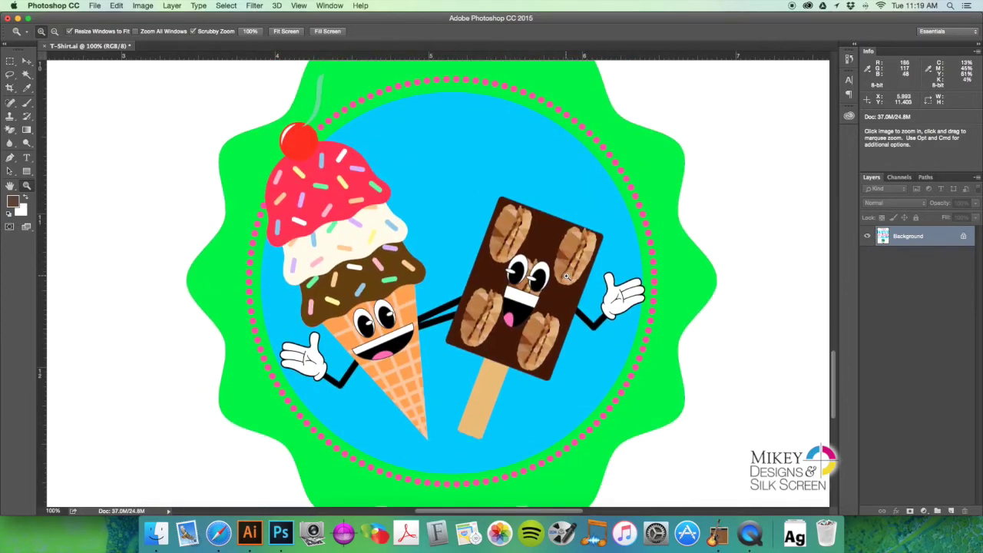
{"action": "scroll", "coordinate": [572, 272], "scroll_direction": "up", "scroll_amount": 1}
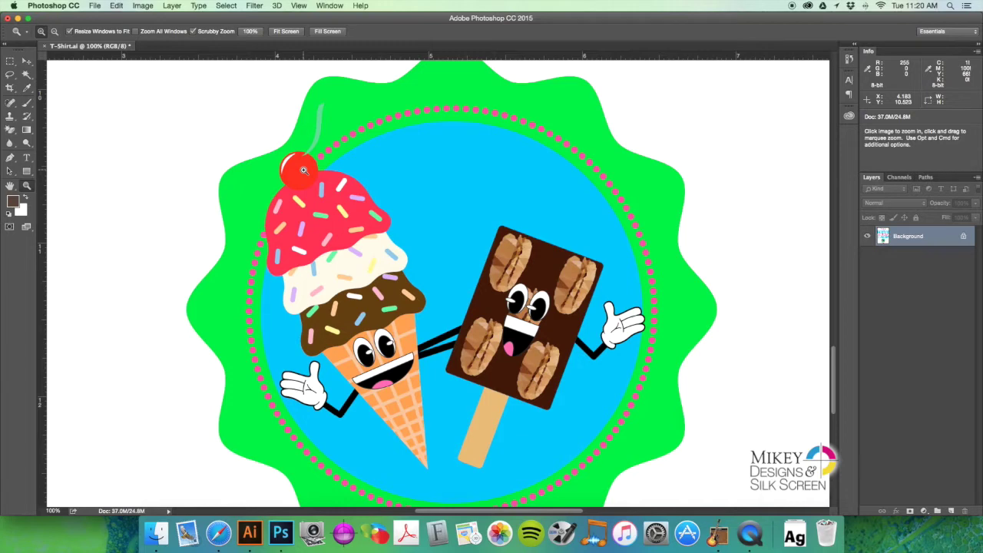
{"action": "key", "text": "super+0"}
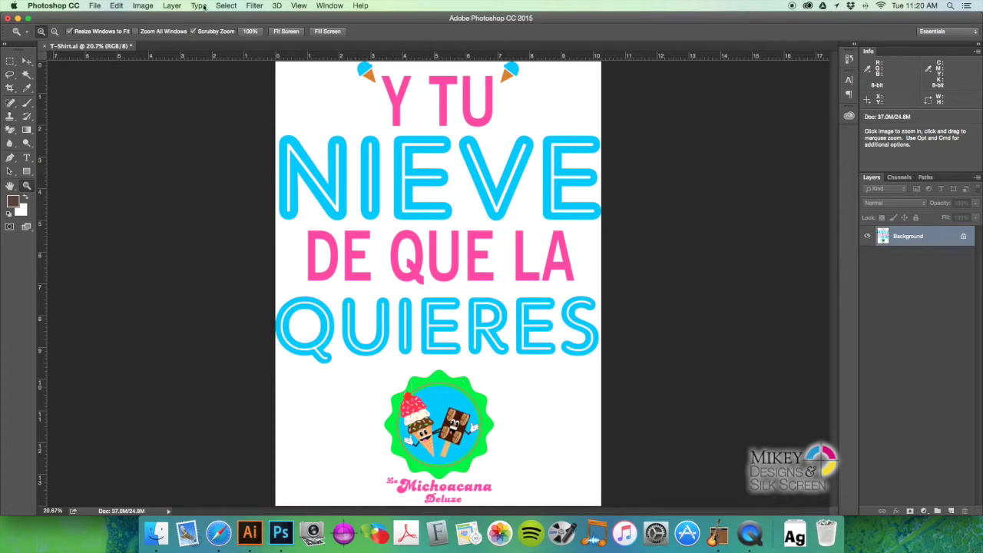
Step: Start a Color Range selection based on sampled colors and set the fuzziness to 125
{"action": "left_click", "coordinate": [228, 5]}
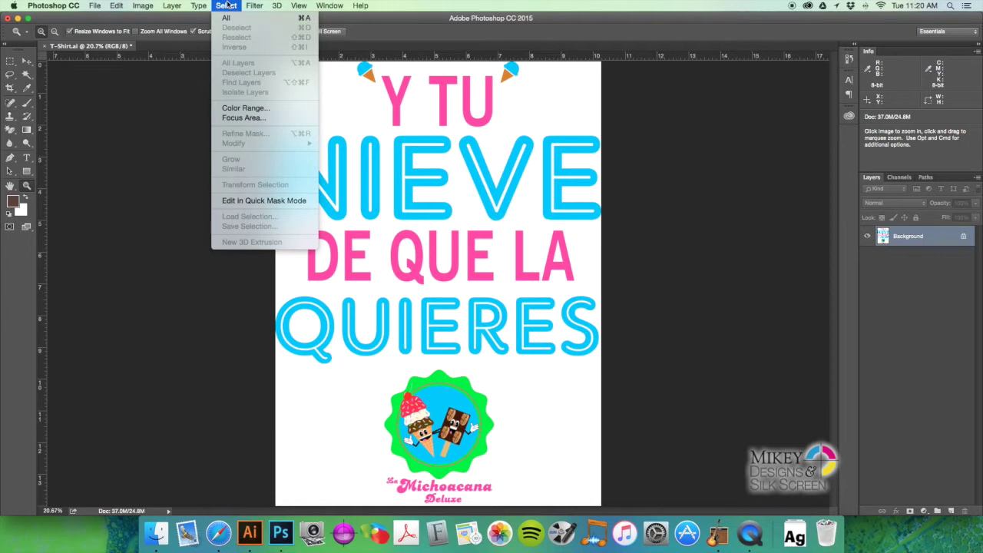
{"action": "left_click", "coordinate": [245, 107]}
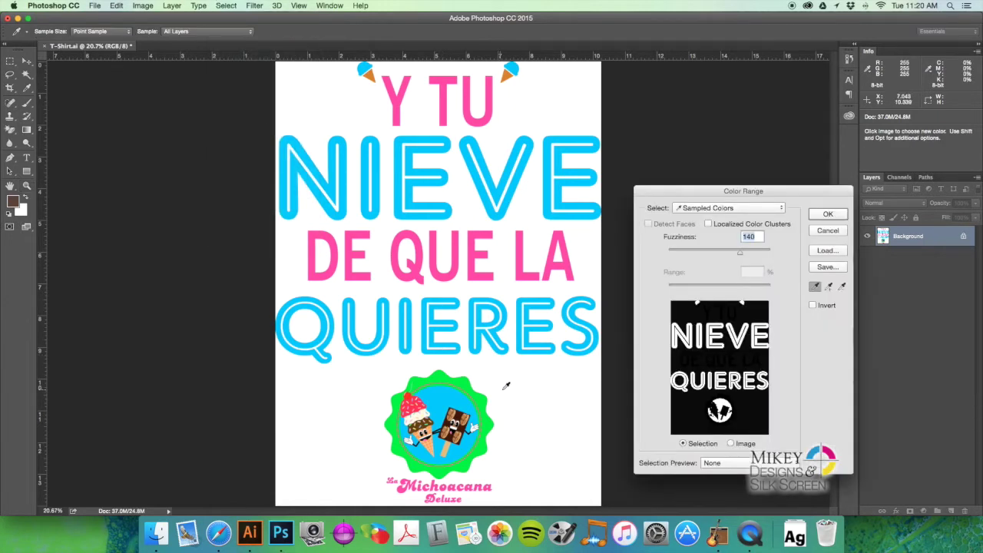
{"action": "left_click_drag", "start_coordinate": [739, 255], "coordinate": [732, 255]}
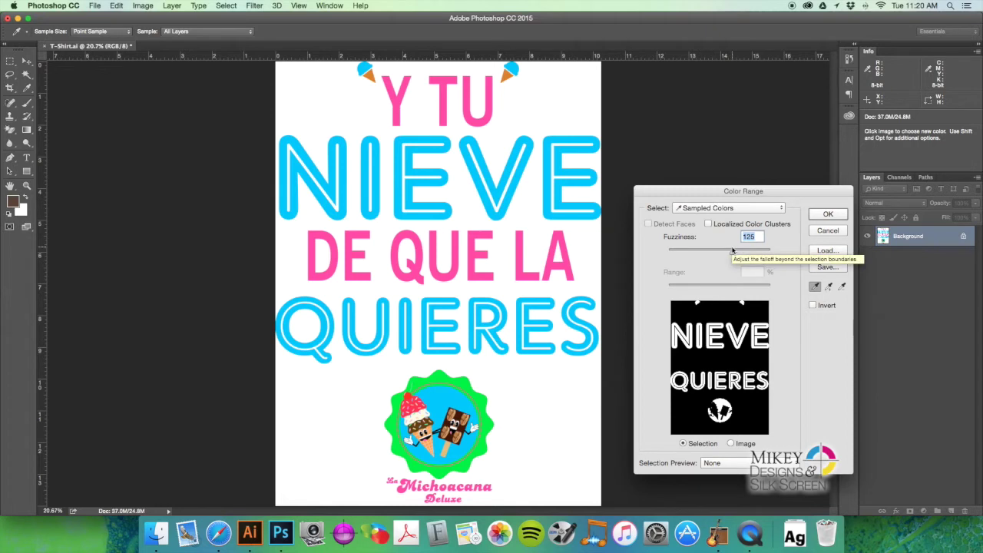
{"action": "left_click", "coordinate": [828, 287]}
{"action": "left_click", "coordinate": [817, 288]}
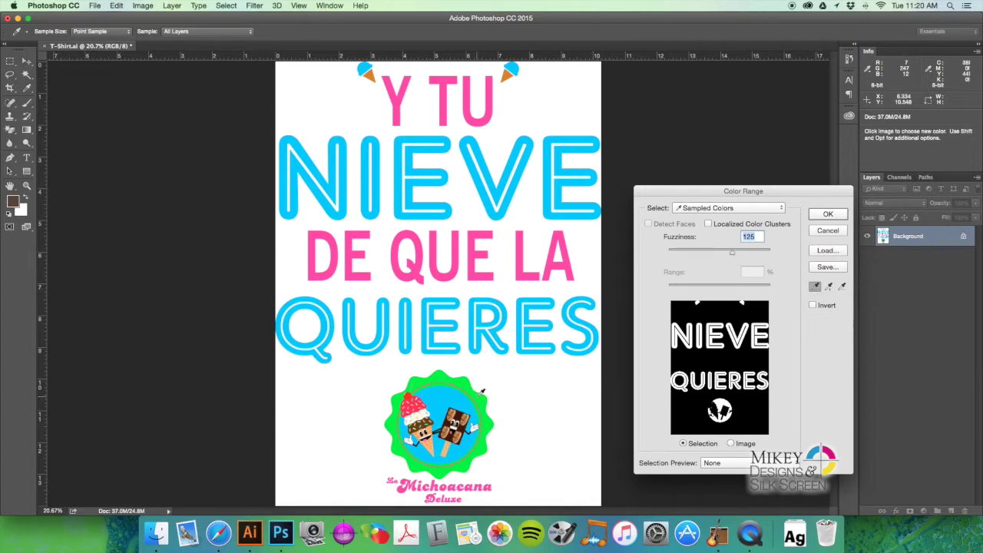
Step: Sample the green of the scalloped badge around the ice cream logo and set the fuzziness to 124
{"action": "key", "text": "super"}
{"action": "key", "text": "super+equal"}
{"action": "key", "text": "super+equal"}
{"action": "key", "text": "super+equal"}
{"action": "key", "text": "super+equal"}
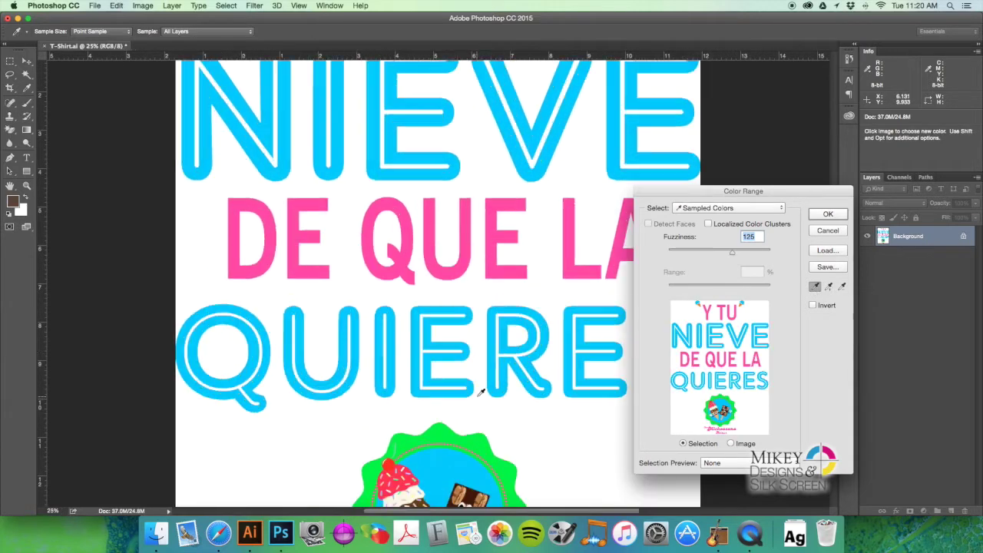
{"action": "scroll", "coordinate": [557, 367], "scroll_direction": "down", "scroll_amount": 10}
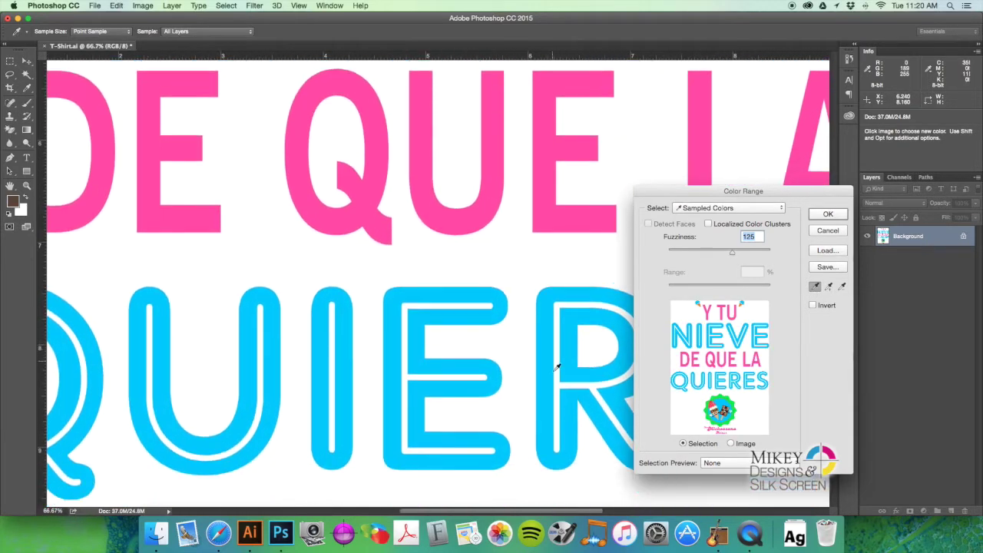
{"action": "scroll", "coordinate": [557, 367], "scroll_direction": "down", "scroll_amount": 10}
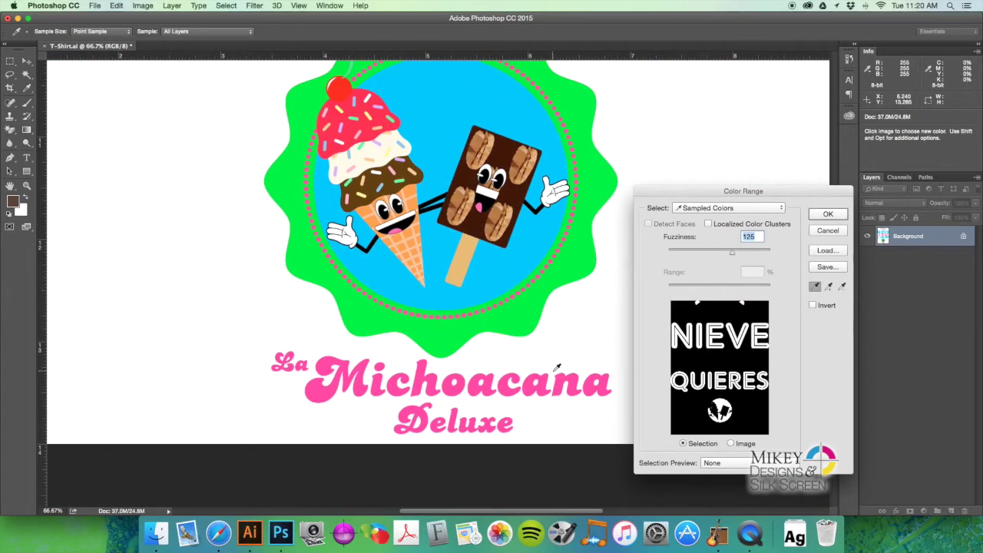
{"action": "left_click", "coordinate": [580, 112]}
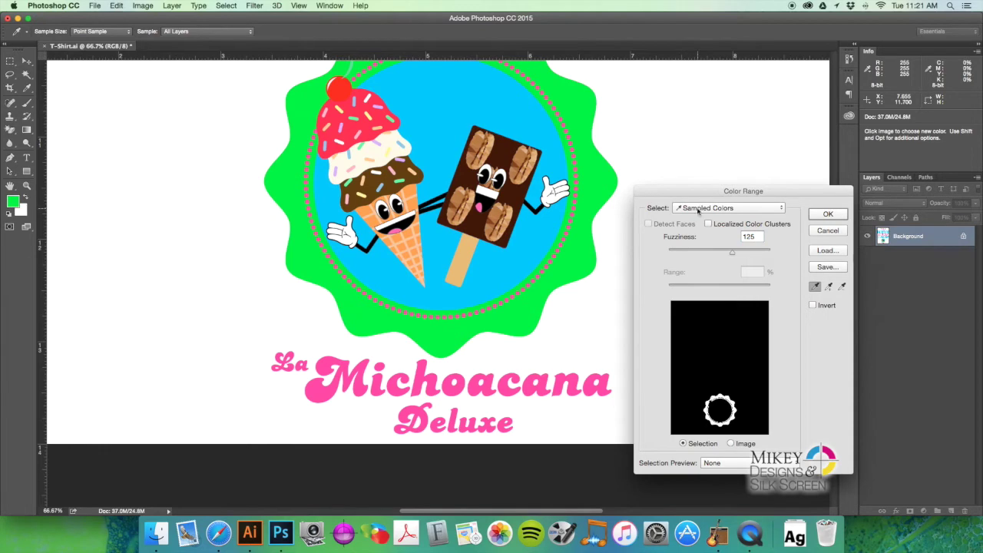
{"action": "left_click_drag", "start_coordinate": [731, 252], "coordinate": [728, 252]}
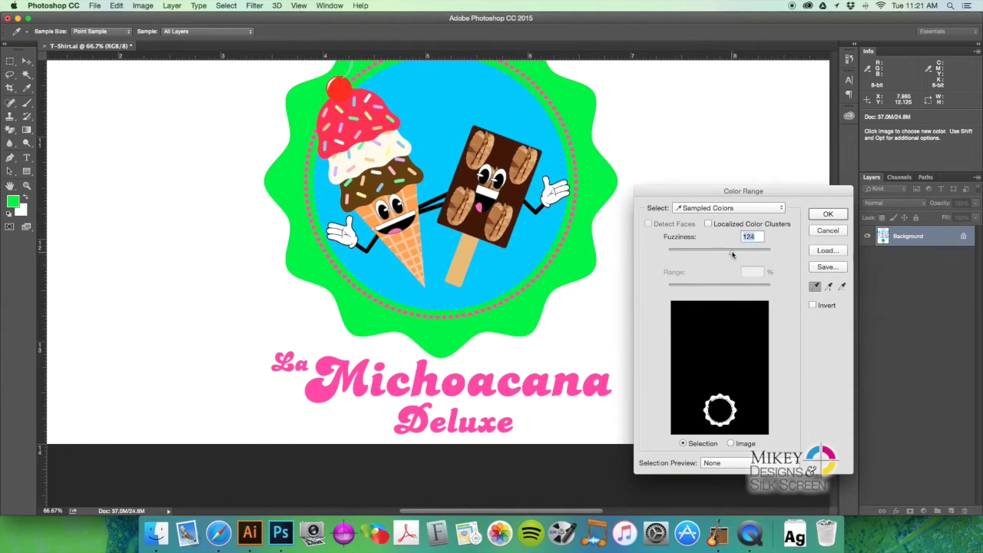
Step: Add the blended edge shade beside the badge's pink dots to the sampled green and create the selection
{"action": "left_click", "coordinate": [558, 101], "text": "super"}
{"action": "left_click", "coordinate": [553, 115], "text": "super"}
{"action": "left_click_drag", "start_coordinate": [568, 130], "coordinate": [516, 169]}
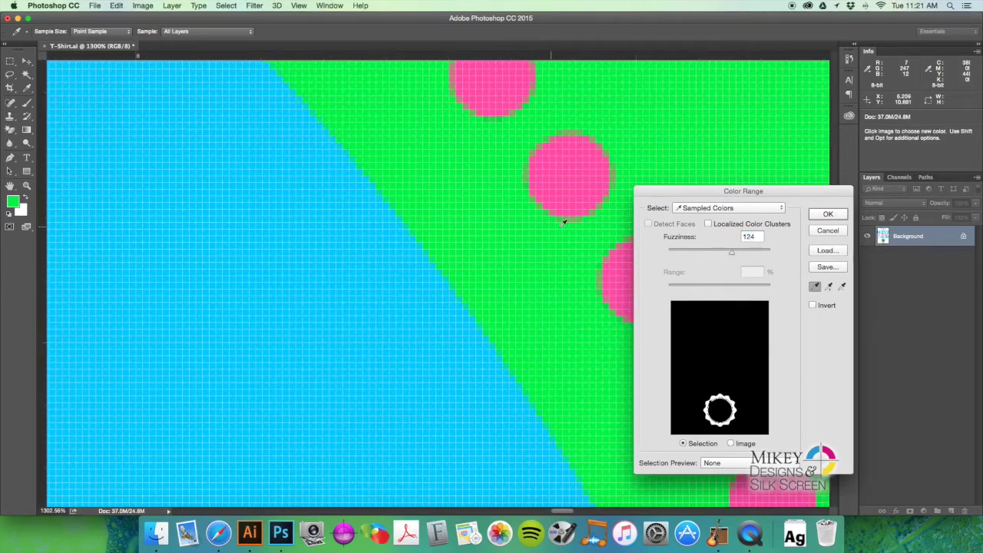
{"action": "left_click", "coordinate": [551, 135]}
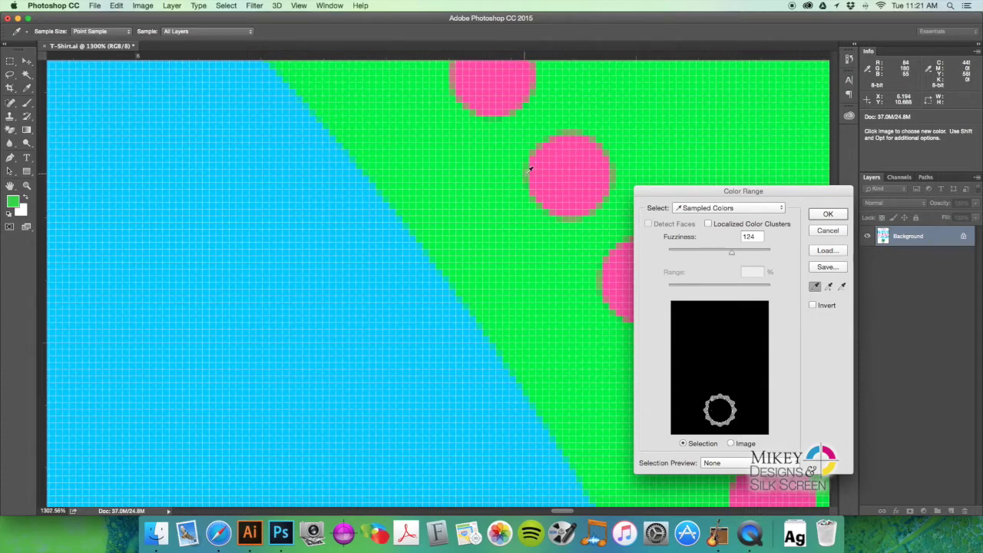
{"action": "left_click", "coordinate": [529, 191]}
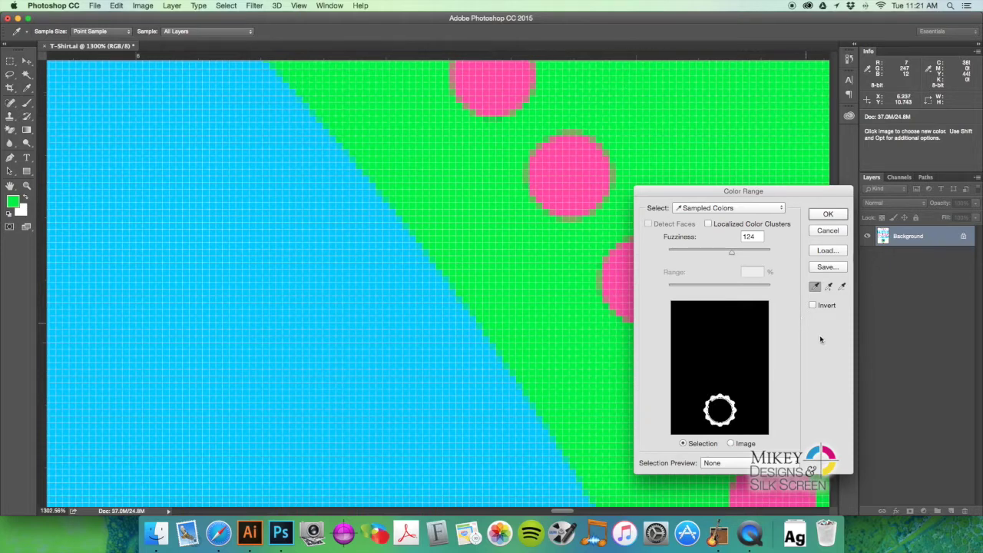
{"action": "left_click", "coordinate": [829, 288]}
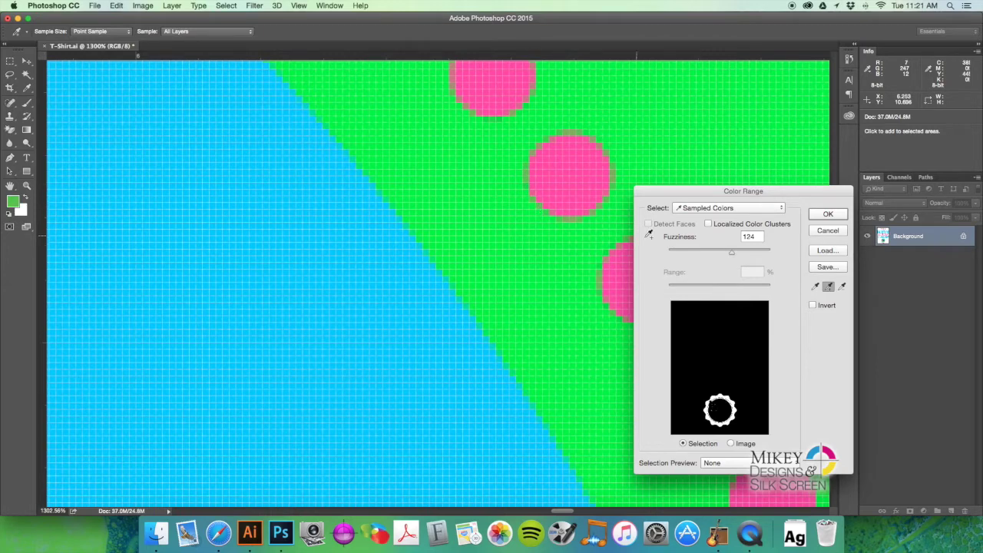
{"action": "left_click", "coordinate": [827, 214]}
Step: Create a new layer named Green above the background, keeping the badge selection active
{"action": "key", "text": "z"}
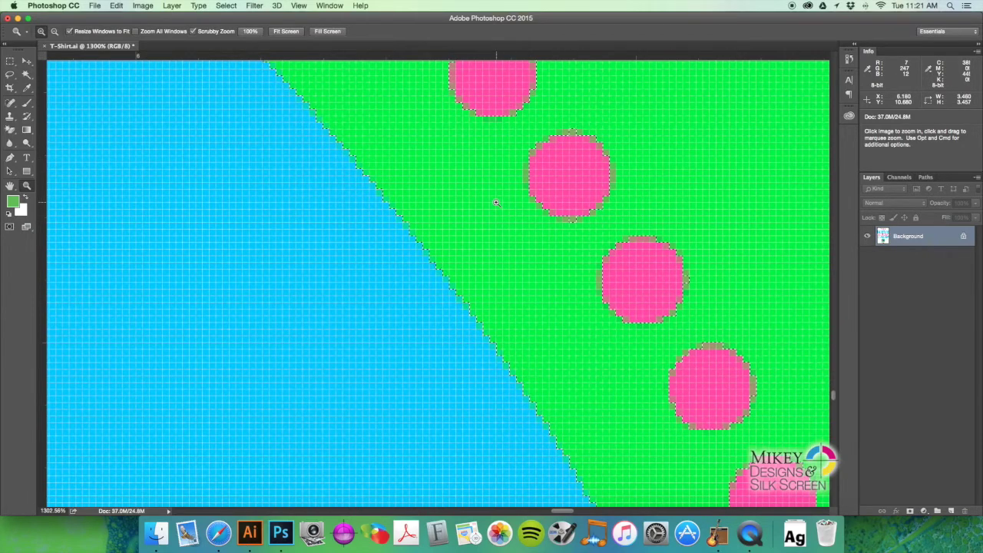
{"action": "key", "text": "super+0"}
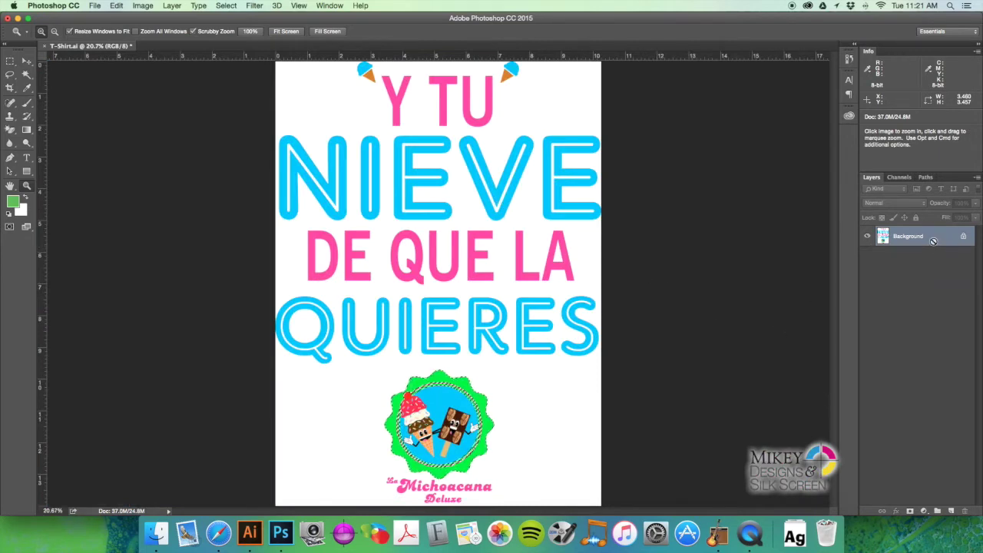
{"action": "key", "text": "super+shift+n"}
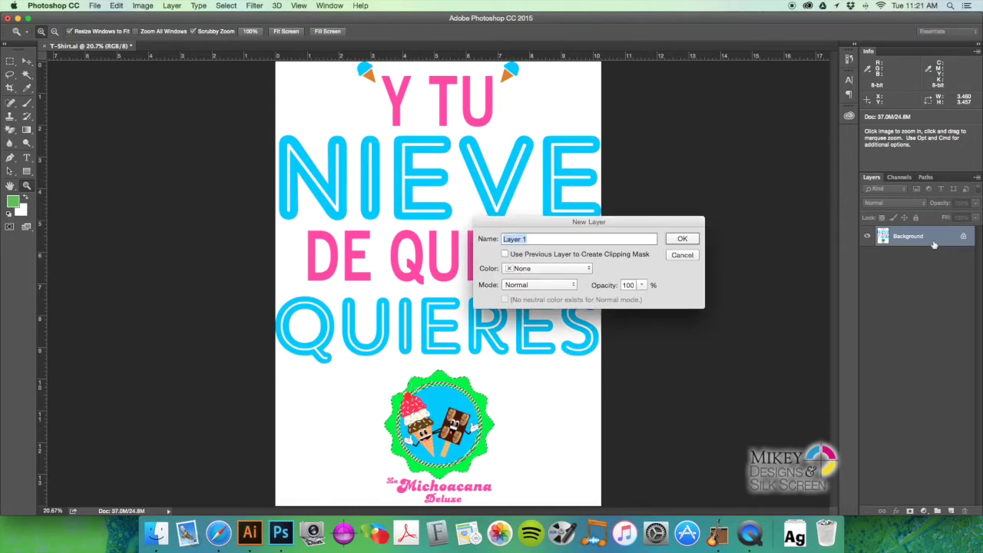
{"action": "left_click_drag", "start_coordinate": [623, 222], "coordinate": [618, 231]}
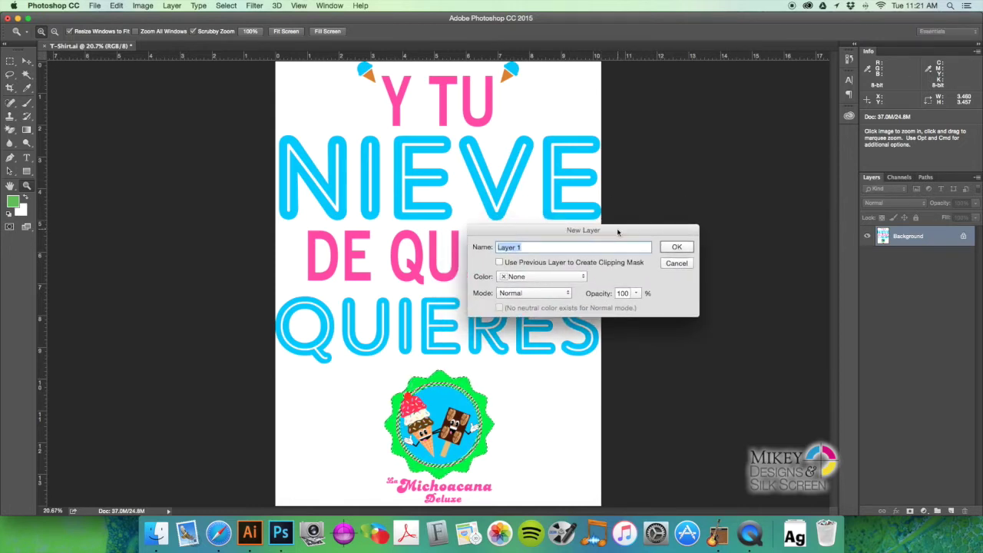
{"action": "type", "text": "Green"}
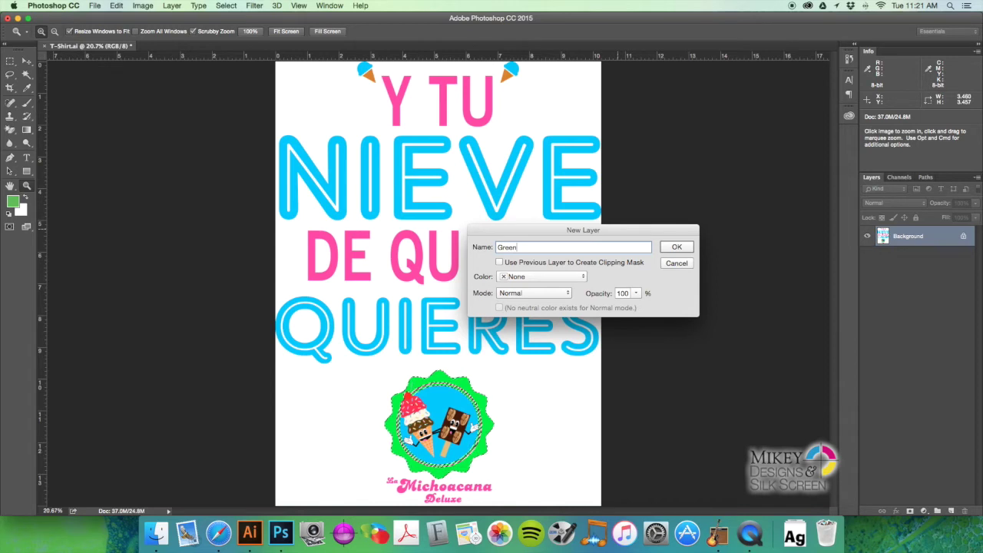
{"action": "key", "text": "Return"}
Step: Fill the badge selection with black on the Green layer and deselect it
{"action": "key", "text": "d"}
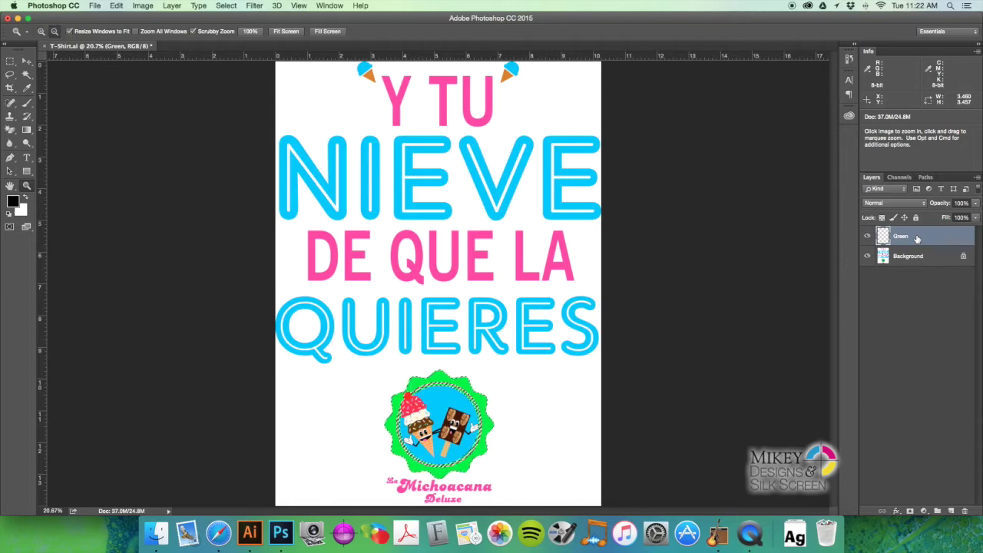
{"action": "key", "text": "alt+BackSpace"}
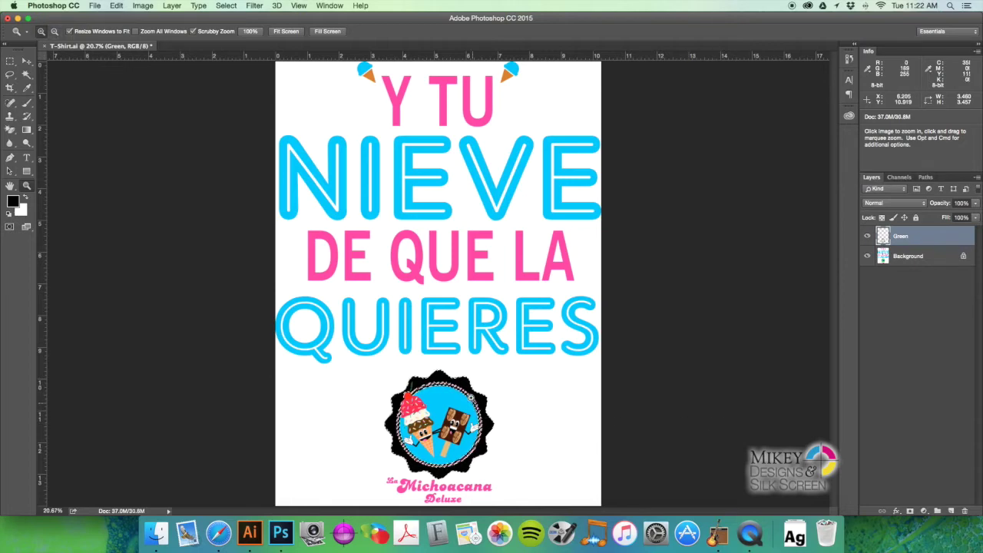
{"action": "left_click_drag", "start_coordinate": [435, 397], "coordinate": [509, 412]}
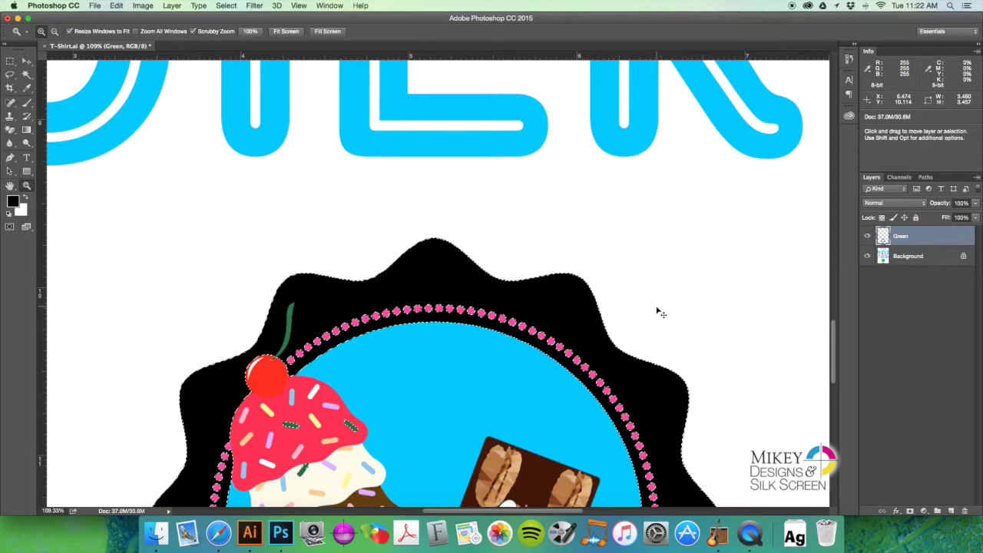
{"action": "key", "text": "super+d"}
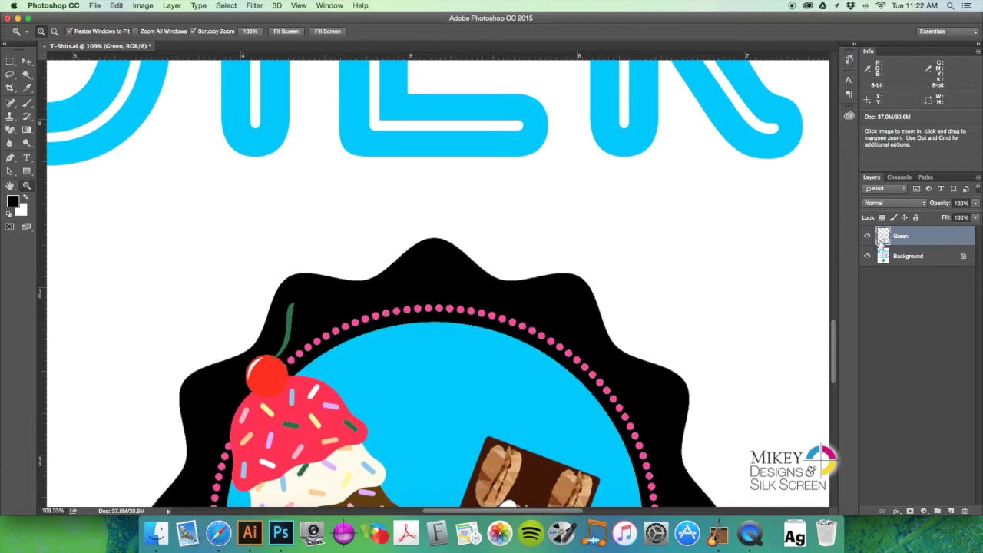
Step: Compare the black badge fill with the original artwork by repeatedly hiding and showing the Green layer
{"action": "left_click", "coordinate": [868, 236]}
{"action": "left_click", "coordinate": [868, 236]}
{"action": "left_click", "coordinate": [868, 236]}
{"action": "left_click", "coordinate": [868, 237]}
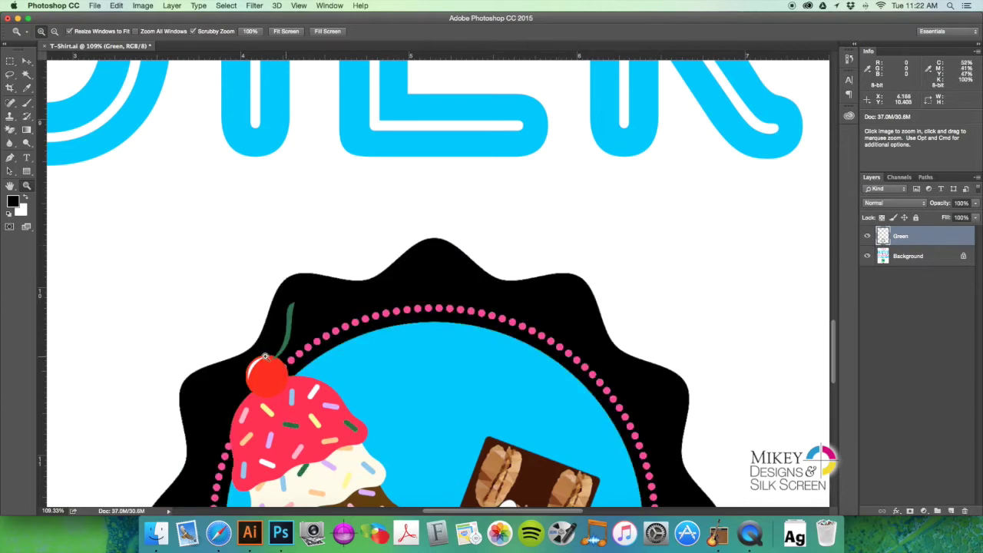
{"action": "left_click_drag", "start_coordinate": [326, 331], "coordinate": [308, 166]}
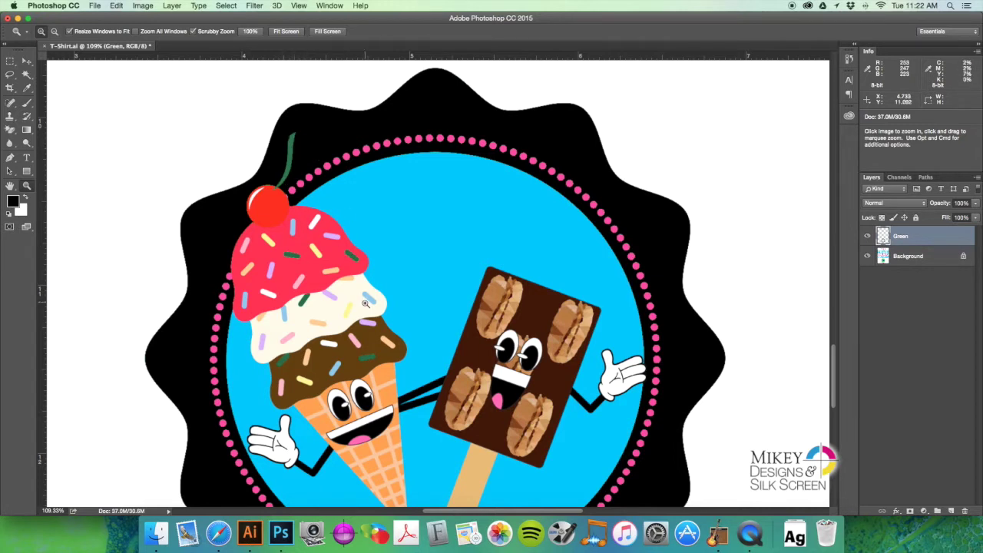
{"action": "left_click", "coordinate": [868, 237]}
{"action": "left_click", "coordinate": [867, 237]}
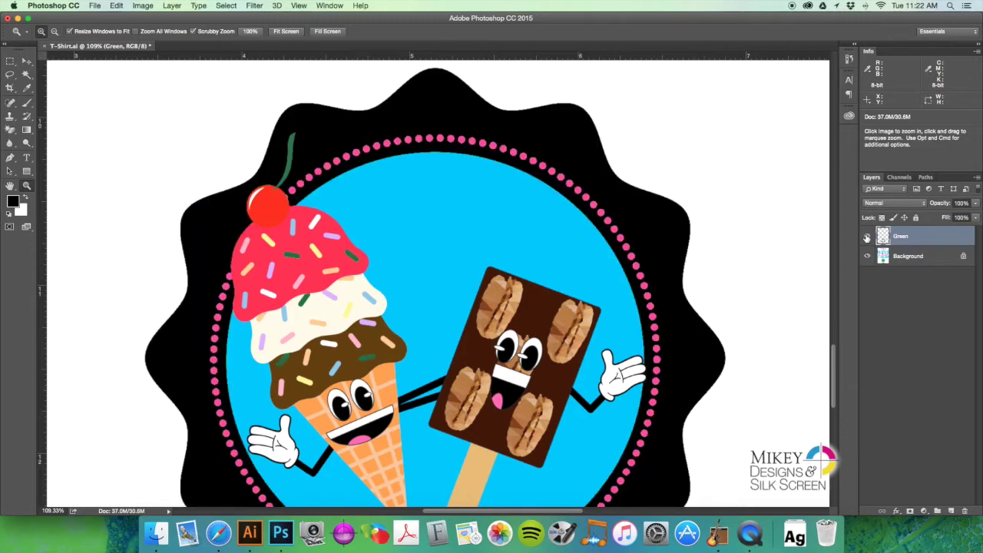
{"action": "key", "text": "super+0"}
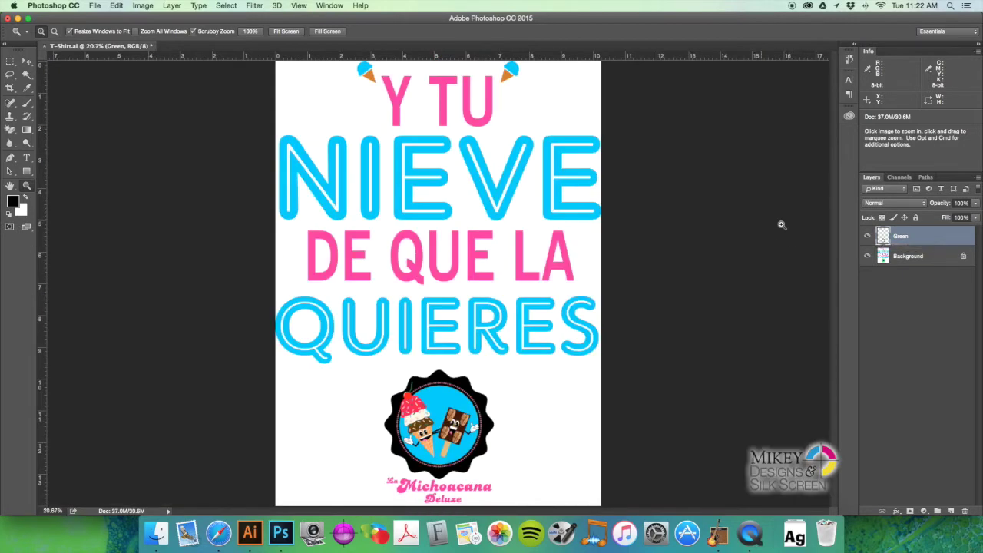
Step: Select the light blue areas of the Background layer with Color Range, sampling the NIEVE lettering, and check the selection edges inside the badge
{"action": "left_click", "coordinate": [937, 257]}
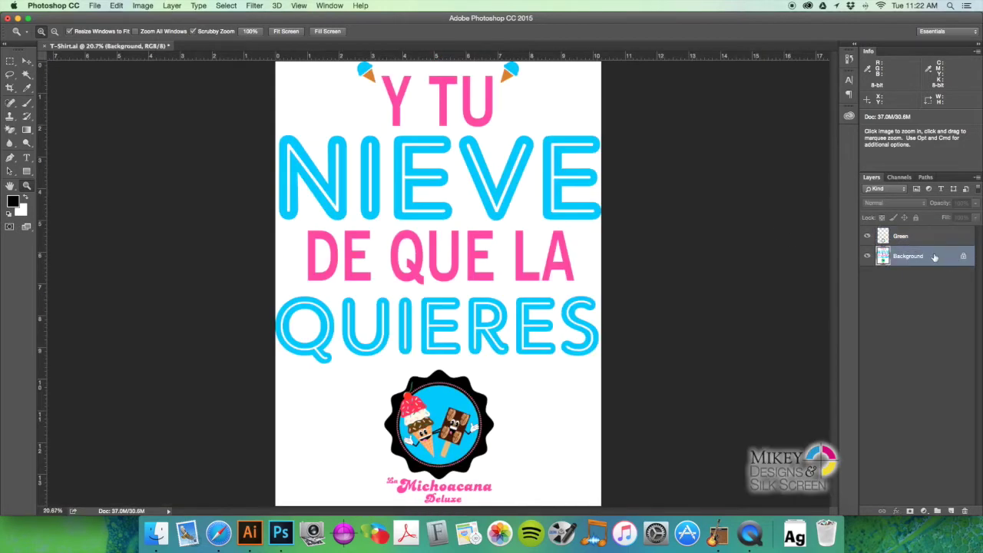
{"action": "key", "text": "super"}
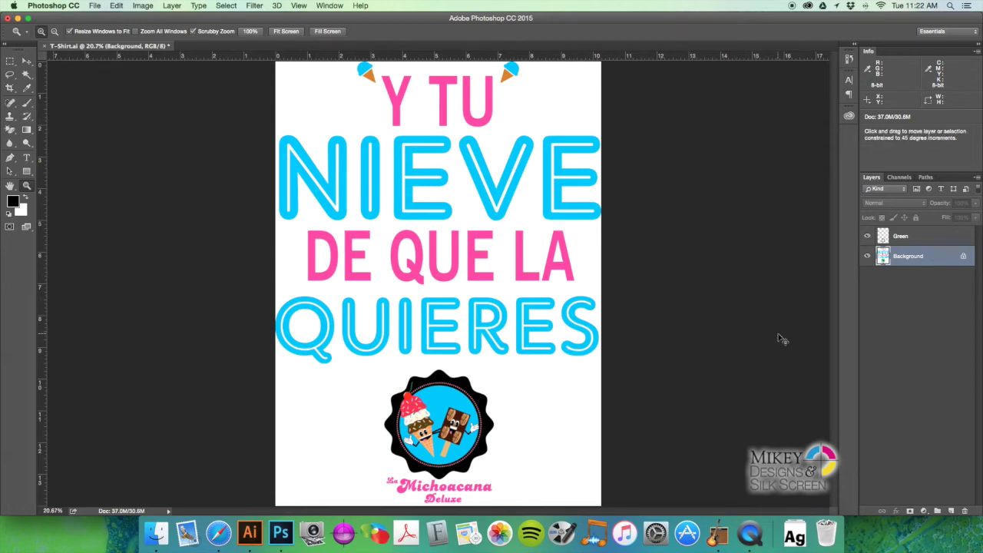
{"action": "left_click", "coordinate": [226, 6]}
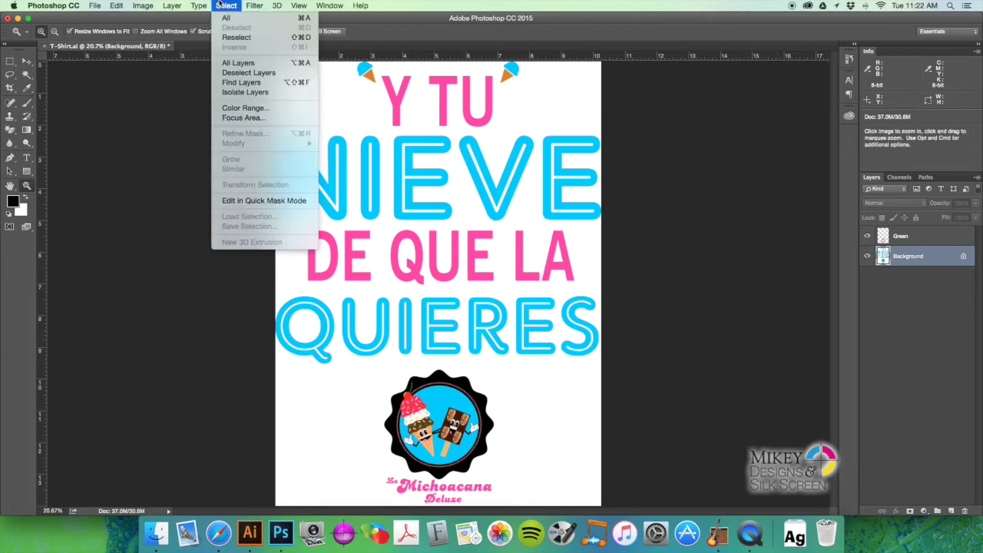
{"action": "left_click", "coordinate": [247, 110]}
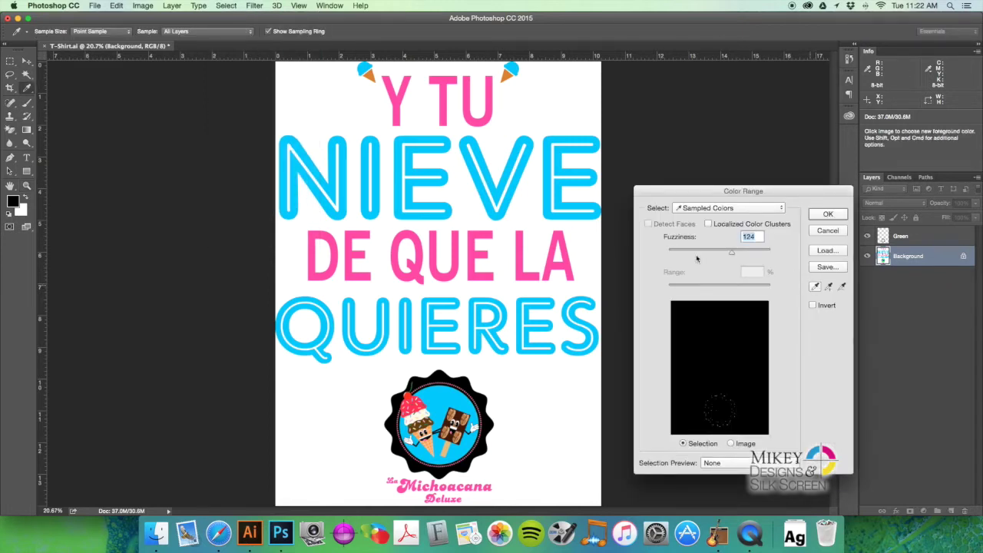
{"action": "left_click", "coordinate": [488, 195]}
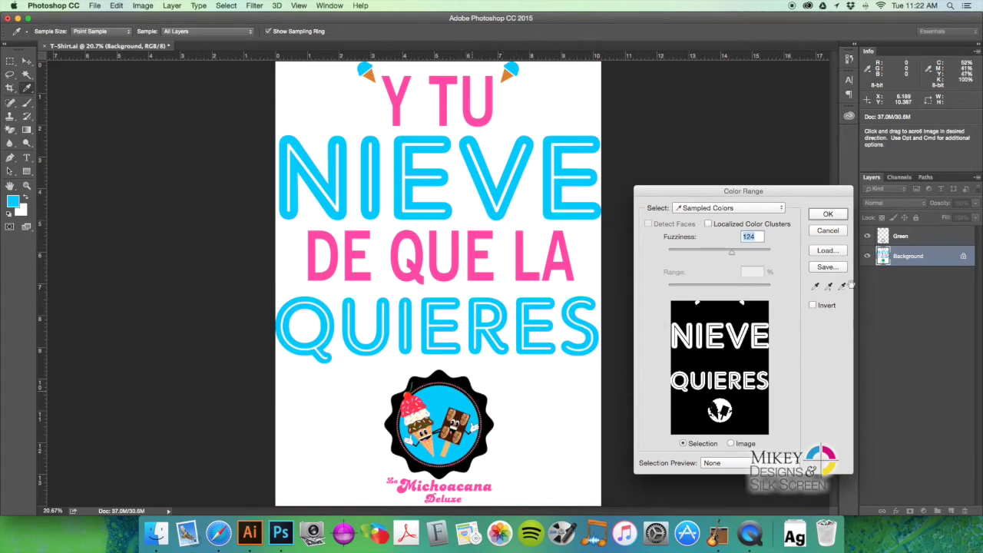
{"action": "key", "text": "Return"}
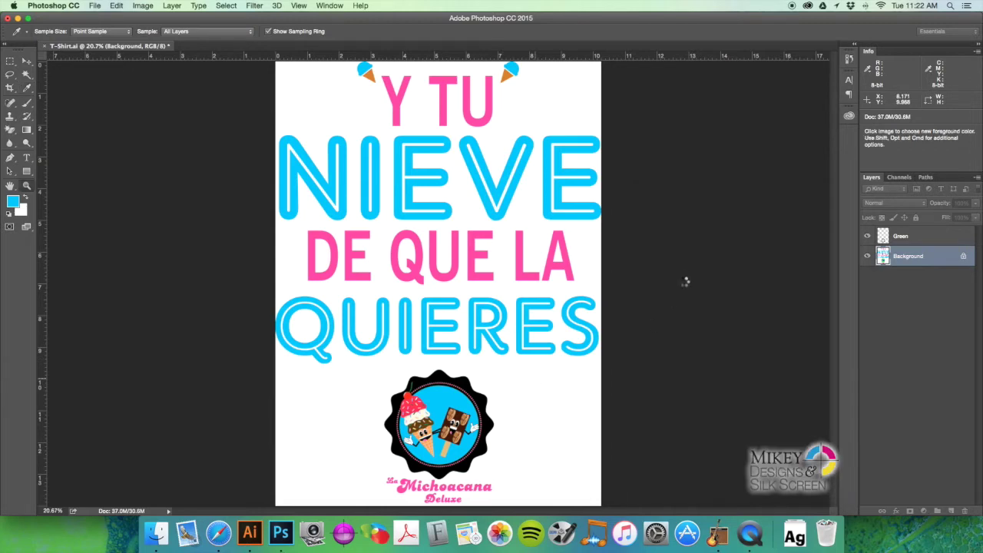
{"action": "key", "text": "z"}
{"action": "left_click", "coordinate": [454, 401]}
{"action": "left_click", "coordinate": [454, 401]}
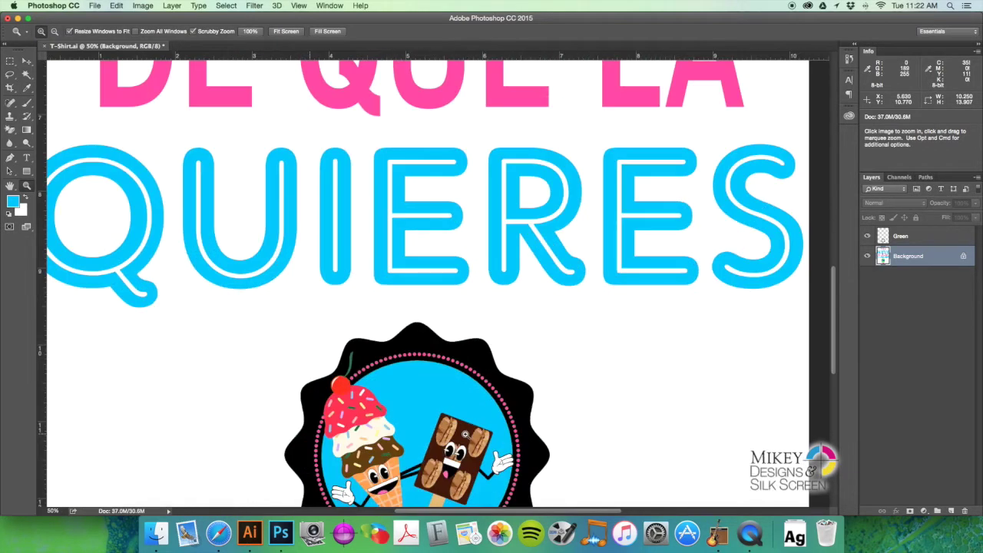
{"action": "left_click_drag", "start_coordinate": [553, 440], "coordinate": [553, 440]}
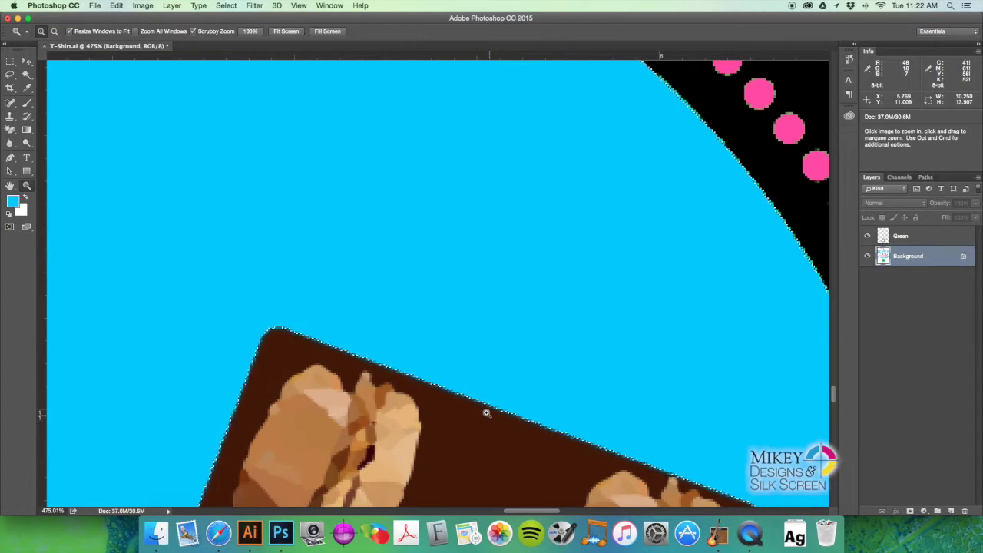
{"action": "left_click_drag", "start_coordinate": [484, 269], "coordinate": [483, 270]}
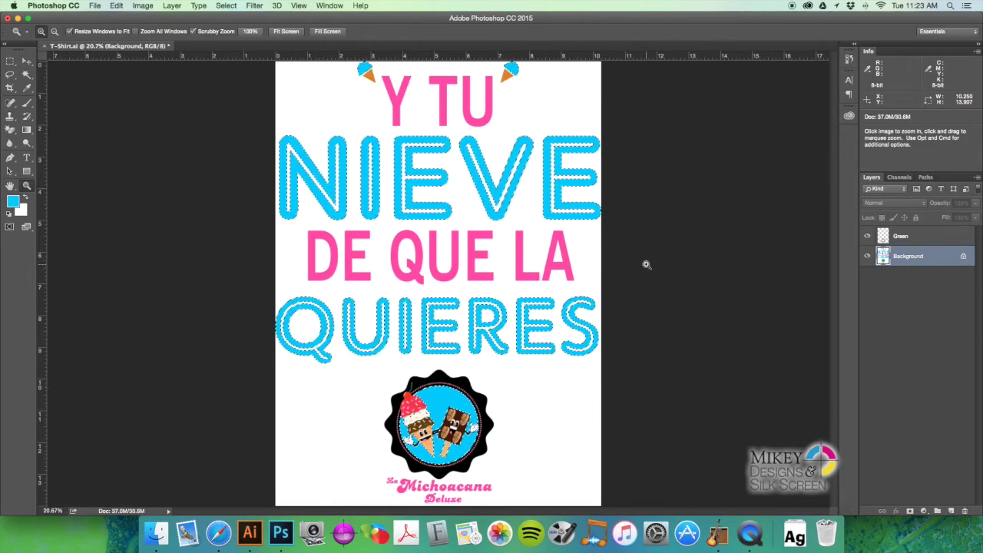
Step: Create a new layer named Blue above the background, fill the light blue selection on it with black, and deselect
{"action": "key", "text": "v"}
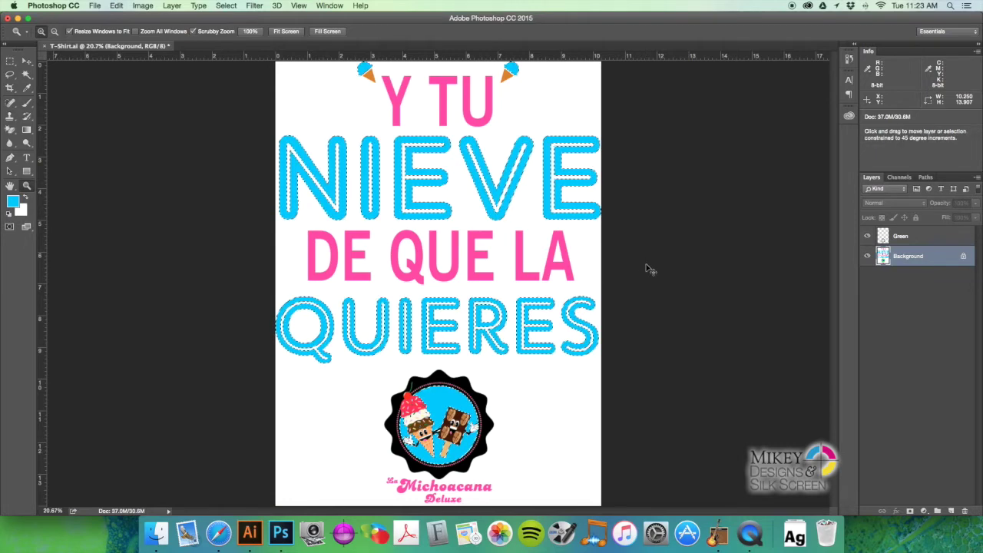
{"action": "key", "text": "super+shift+n"}
{"action": "type", "text": "Blue"}
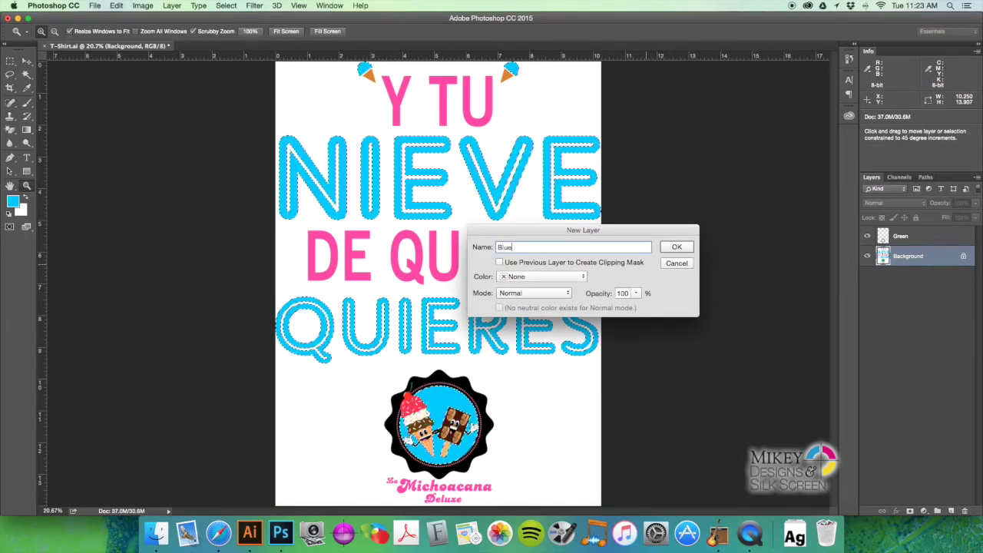
{"action": "key", "text": "Return"}
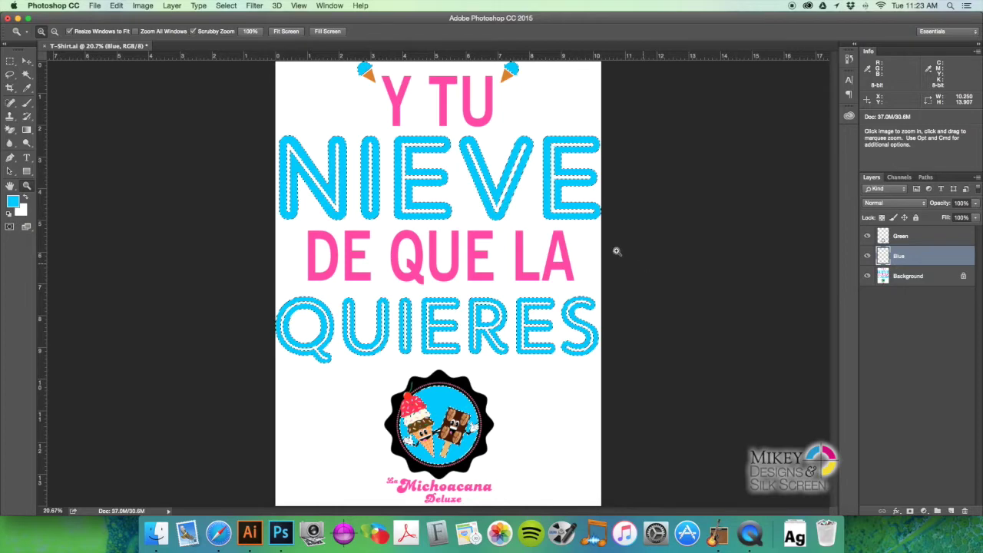
{"action": "key", "text": "d"}
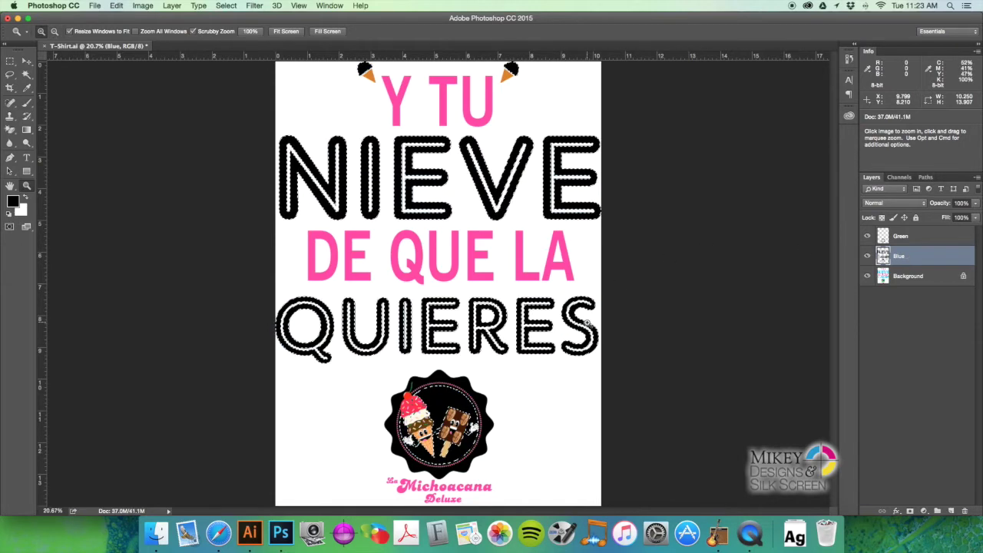
{"action": "key", "text": "super+d"}
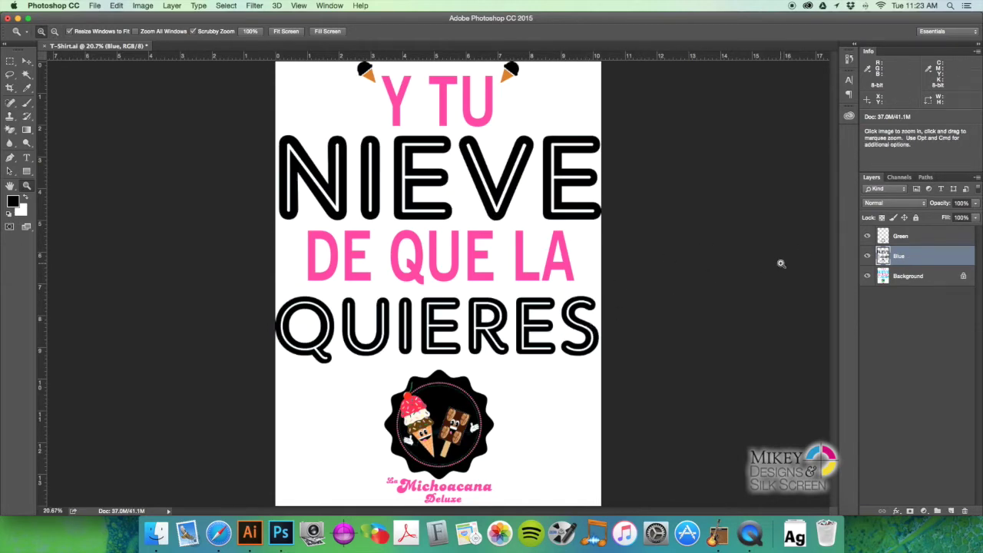
Step: Hide the Green and Blue layers and load both layers' contents as one combined selection
{"action": "left_click", "coordinate": [869, 257]}
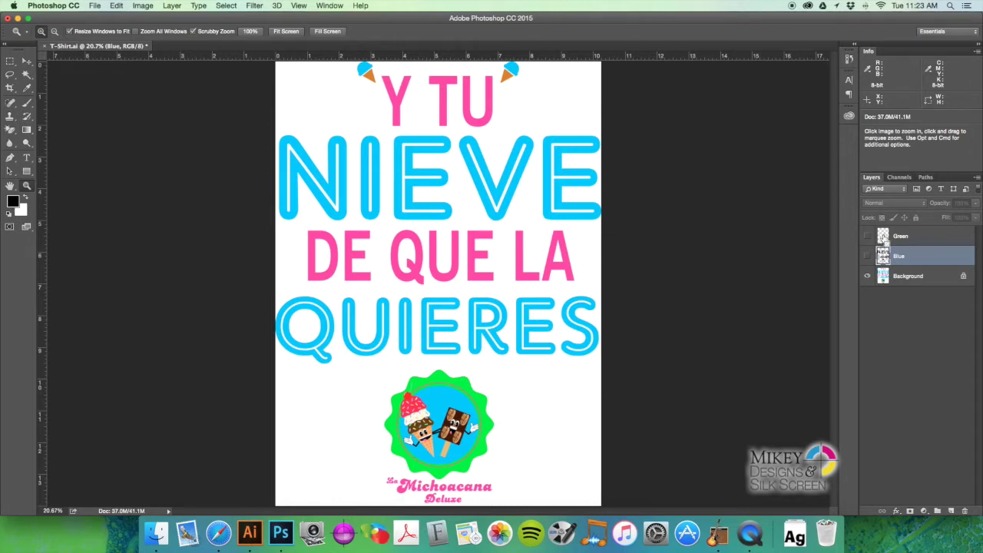
{"action": "left_click", "coordinate": [885, 239], "text": "super"}
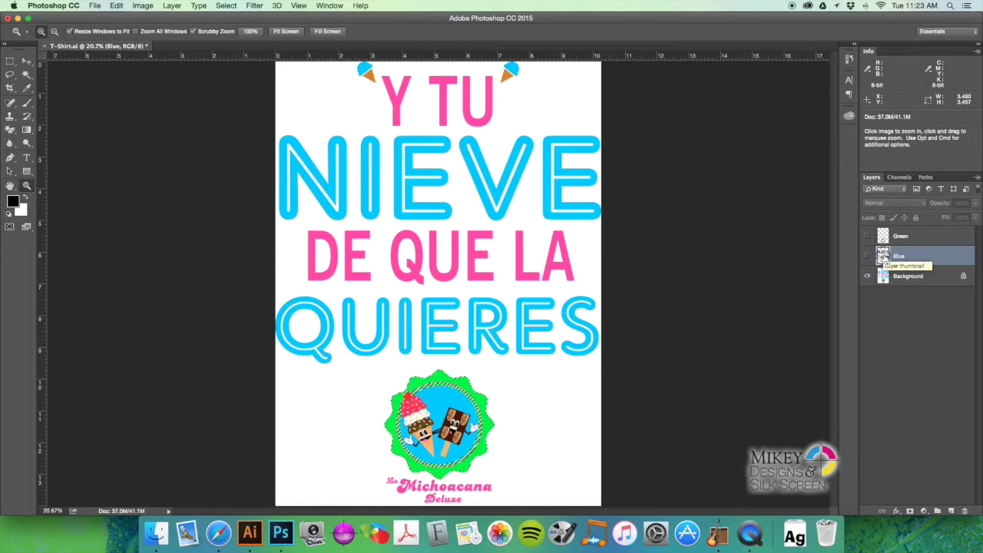
{"action": "left_click", "coordinate": [884, 256], "text": "super"}
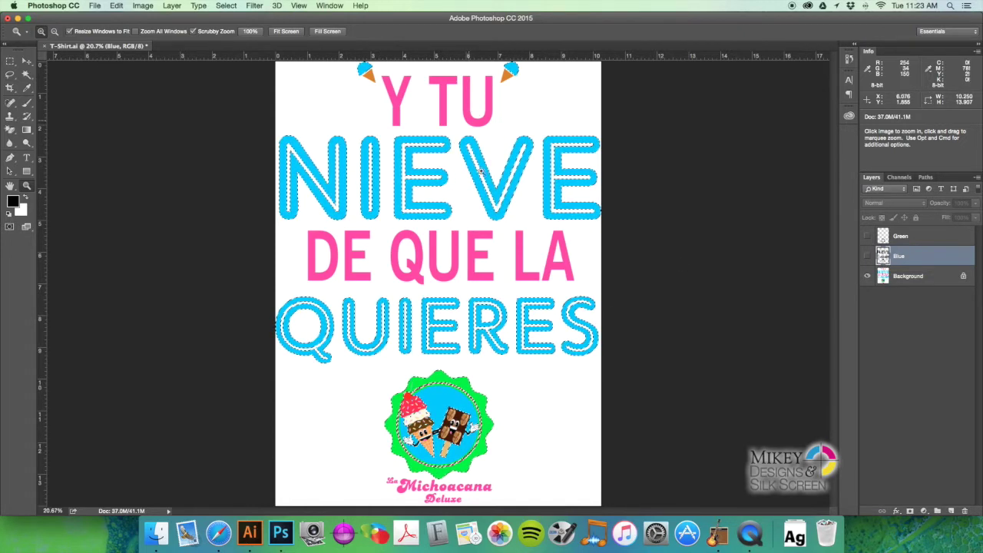
Step: Fill the combined green and blue selection with white on the Background layer and deselect
{"action": "left_click", "coordinate": [934, 276]}
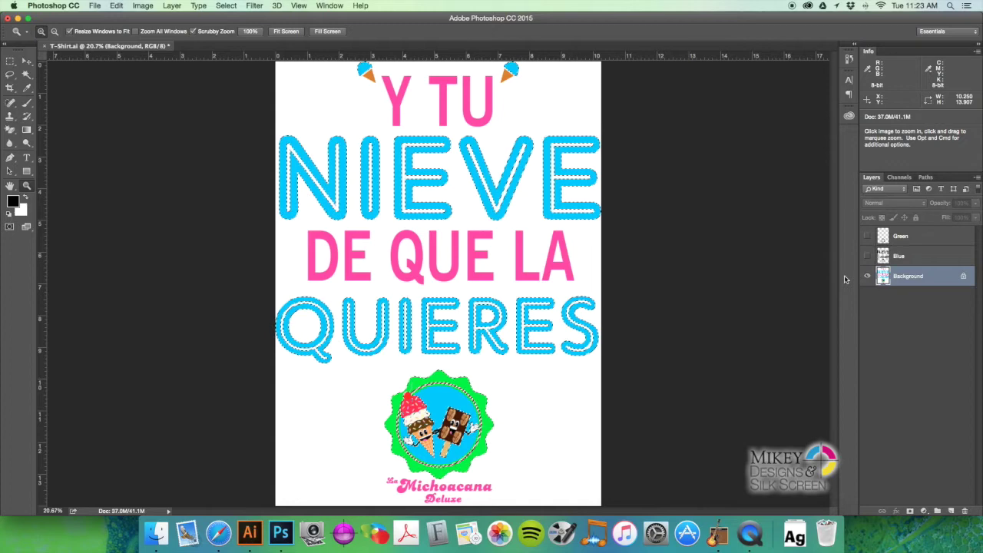
{"action": "key", "text": "super+BackSpace"}
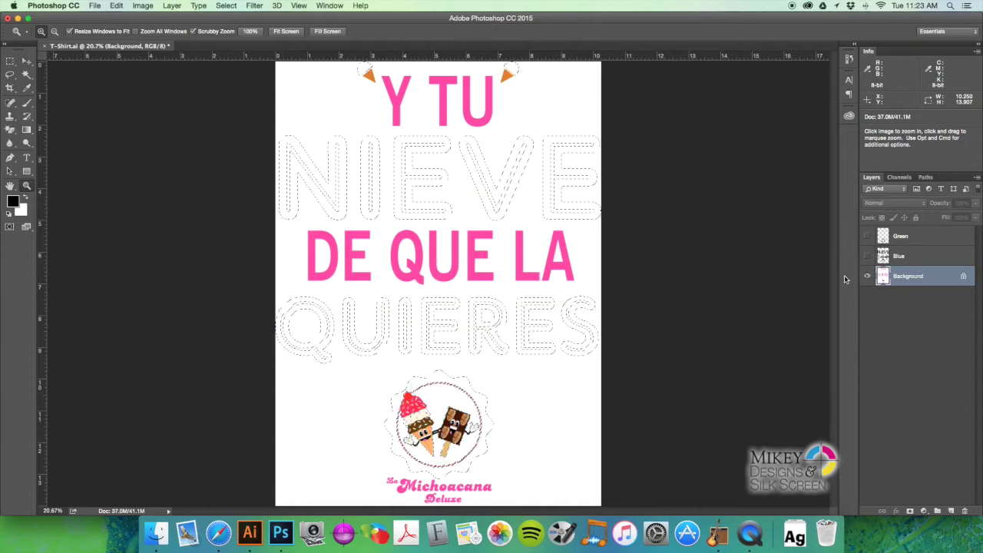
{"action": "key", "text": "super+d"}
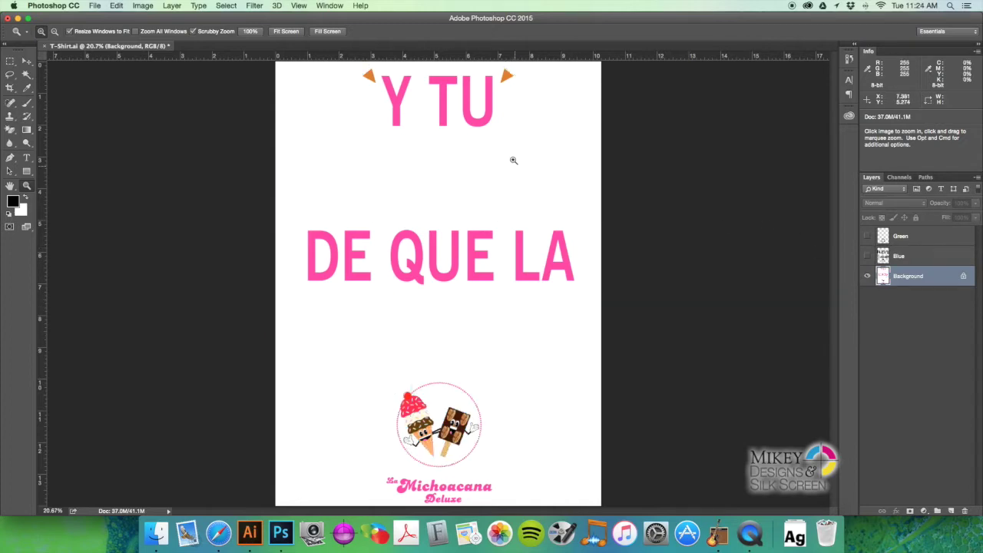
Step: Examine the Background layer up close for leftover edge lines around the erased lettering and badge
{"action": "left_click_drag", "start_coordinate": [439, 178], "coordinate": [477, 206]}
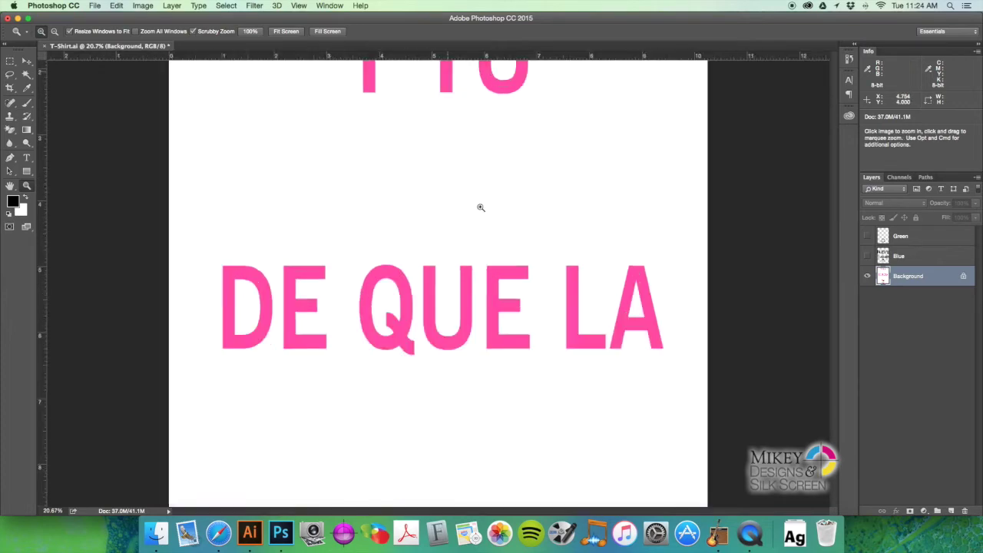
{"action": "left_click", "coordinate": [525, 270], "text": "alt"}
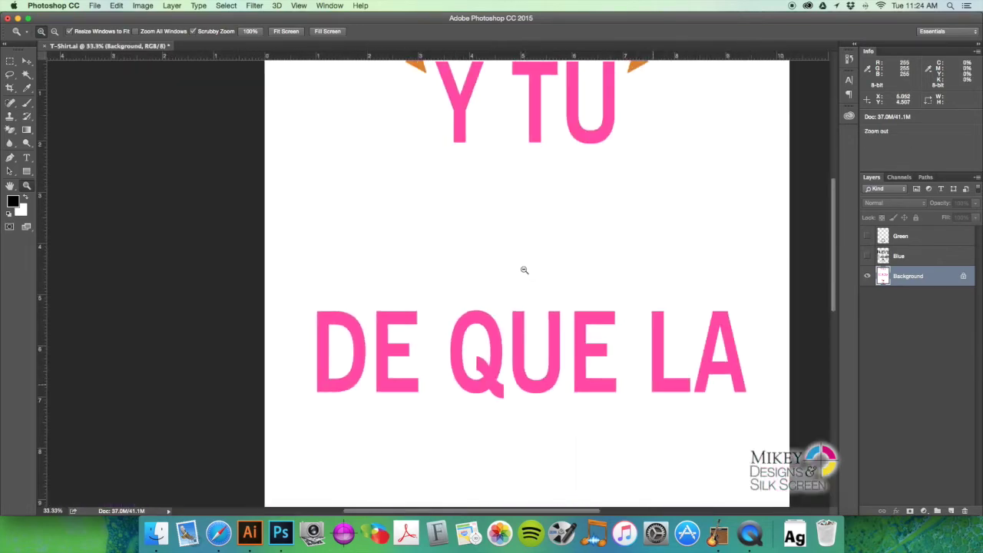
{"action": "left_click", "coordinate": [524, 270], "text": "alt"}
{"action": "left_click", "coordinate": [500, 401]}
{"action": "left_click_drag", "start_coordinate": [500, 400], "coordinate": [520, 402]}
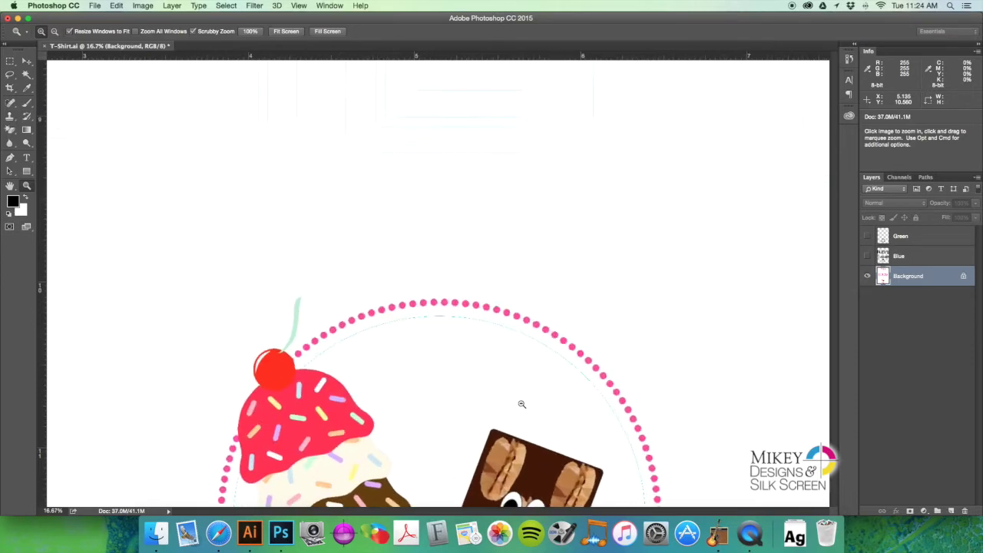
{"action": "left_click", "coordinate": [512, 236], "text": "alt"}
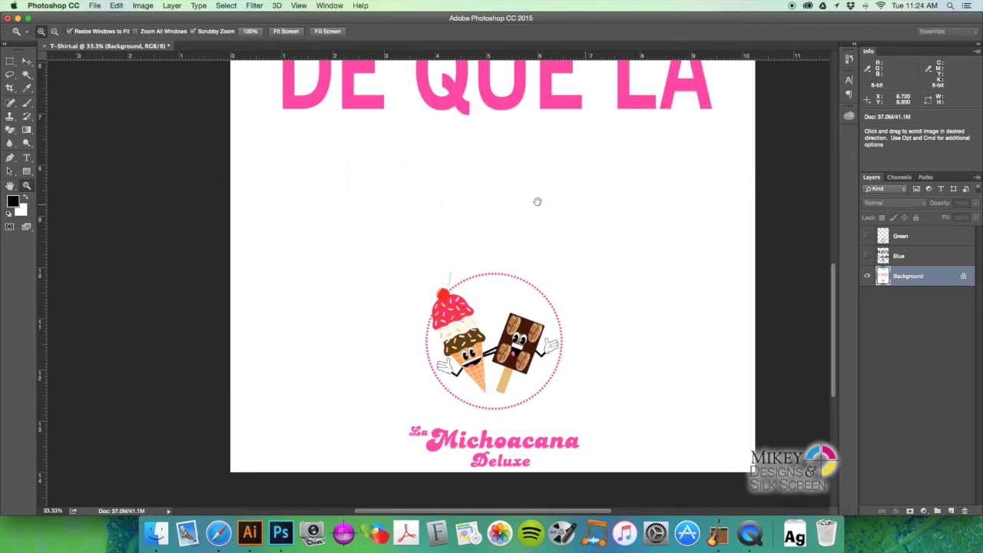
{"action": "left_click_drag", "start_coordinate": [530, 230], "coordinate": [589, 252]}
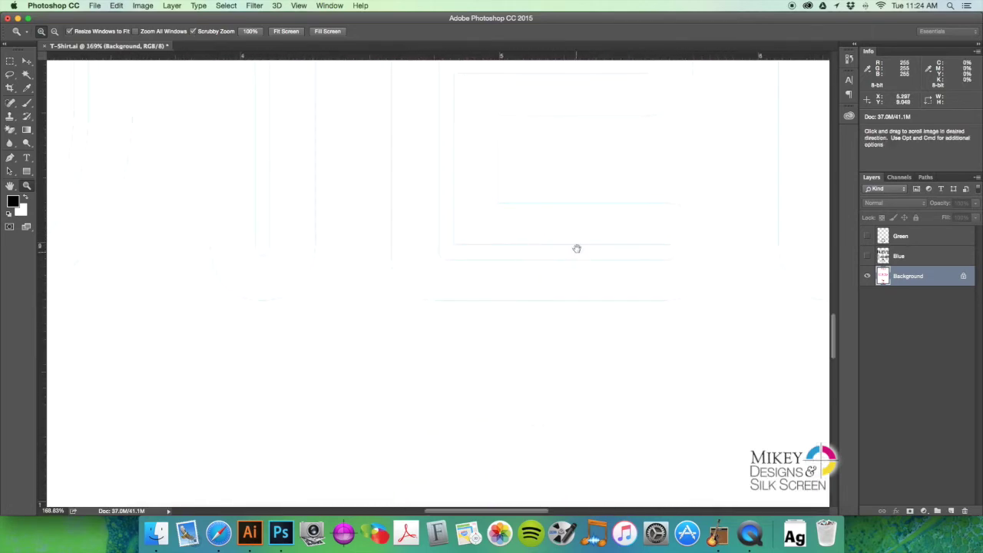
{"action": "key", "text": "super+0"}
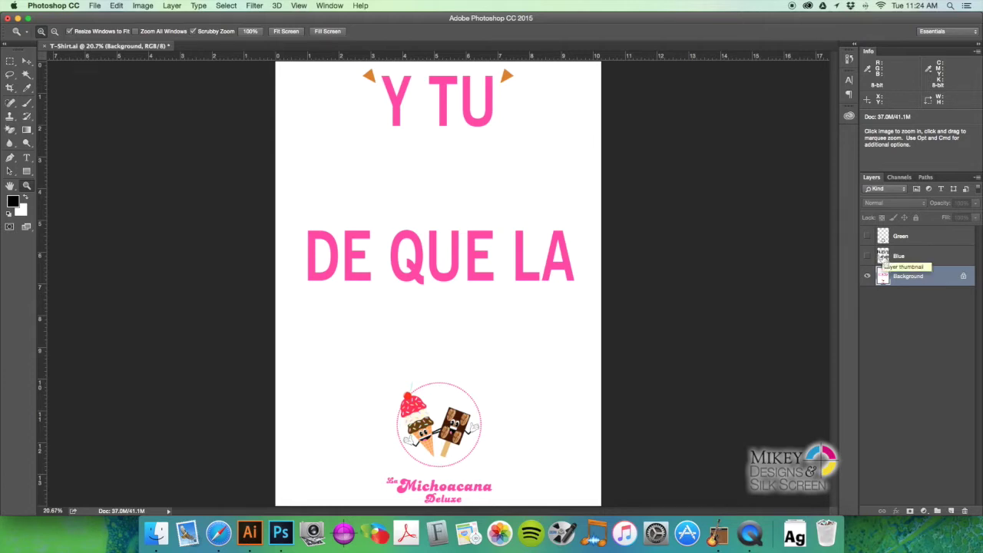
Step: Load the Blue layer's selection, expand it by 1 pixel, clear that area to white on the Background layer, and deselect
{"action": "left_click", "coordinate": [883, 255], "text": "super"}
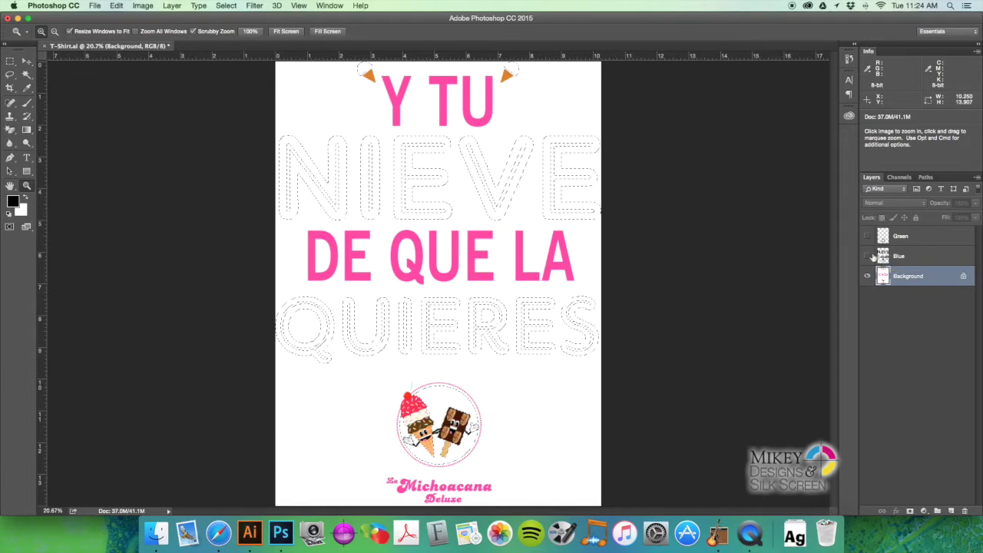
{"action": "left_click", "coordinate": [227, 6]}
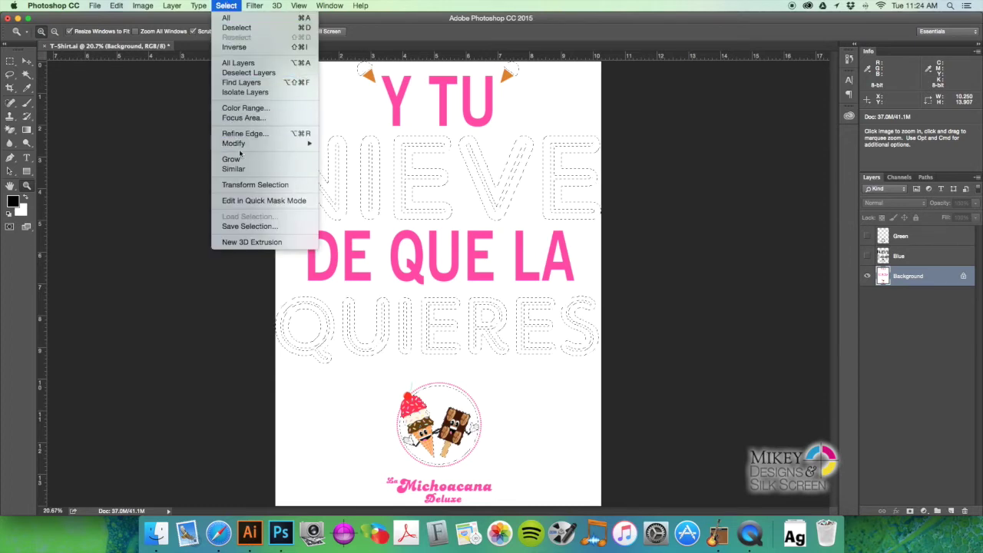
{"action": "mouse_move", "coordinate": [242, 146]}
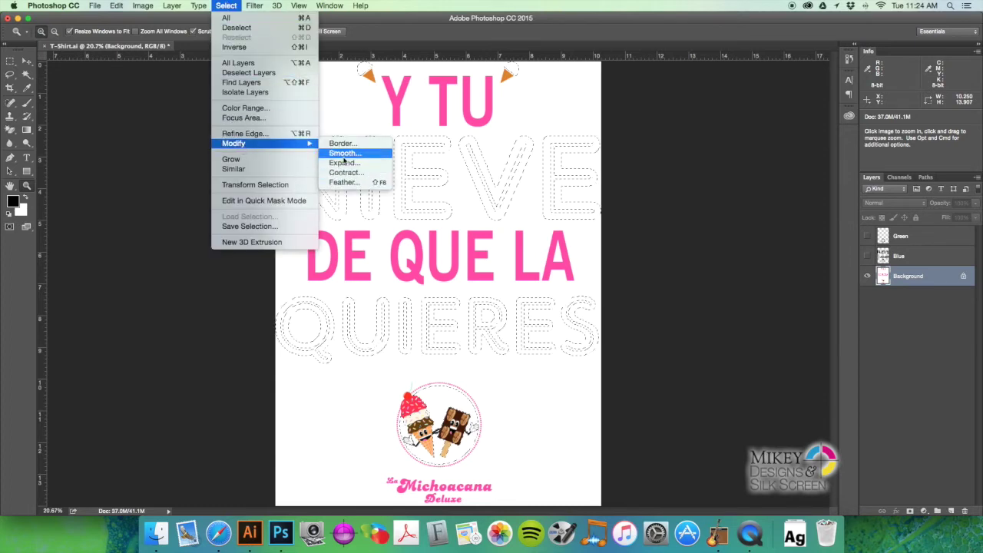
{"action": "left_click", "coordinate": [344, 163]}
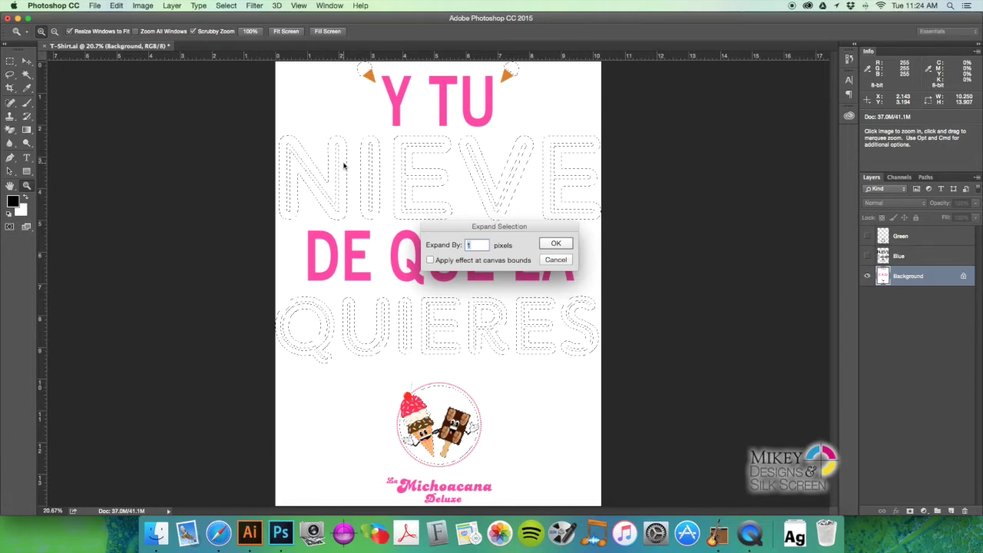
{"action": "key", "text": "Return"}
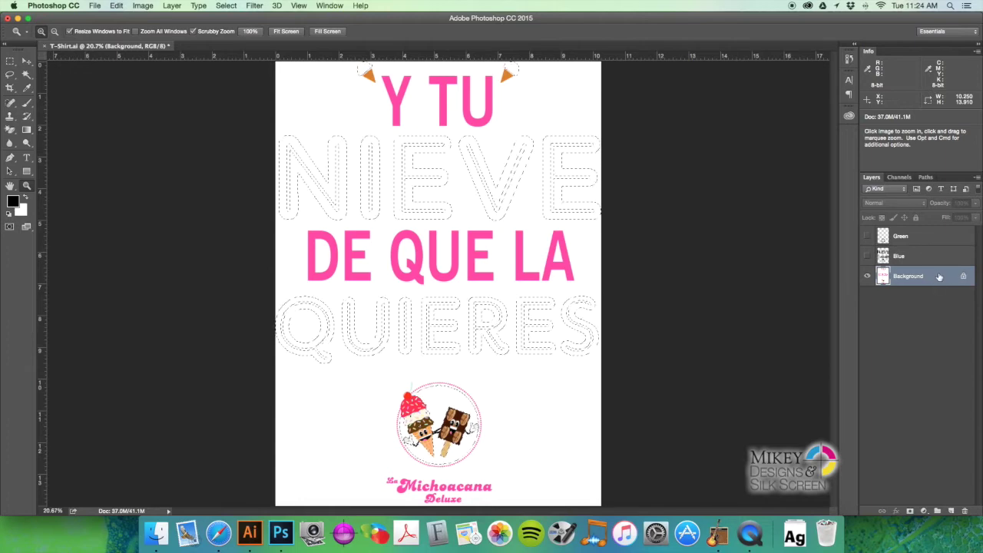
{"action": "key", "text": "super+d"}
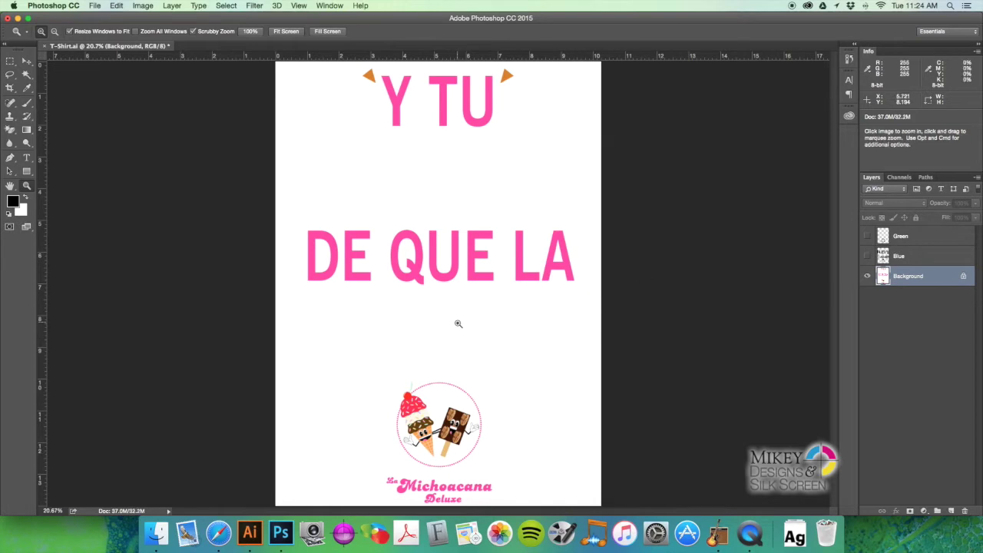
Step: Check the cleaned Background layer around the QUIERES area and the badge characters for remaining blue edges
{"action": "left_click_drag", "start_coordinate": [459, 325], "coordinate": [525, 346]}
{"action": "left_click_drag", "start_coordinate": [496, 384], "coordinate": [496, 107]}
{"action": "left_click_drag", "start_coordinate": [489, 292], "coordinate": [488, 135]}
{"action": "left_click", "coordinate": [474, 180], "text": "alt"}
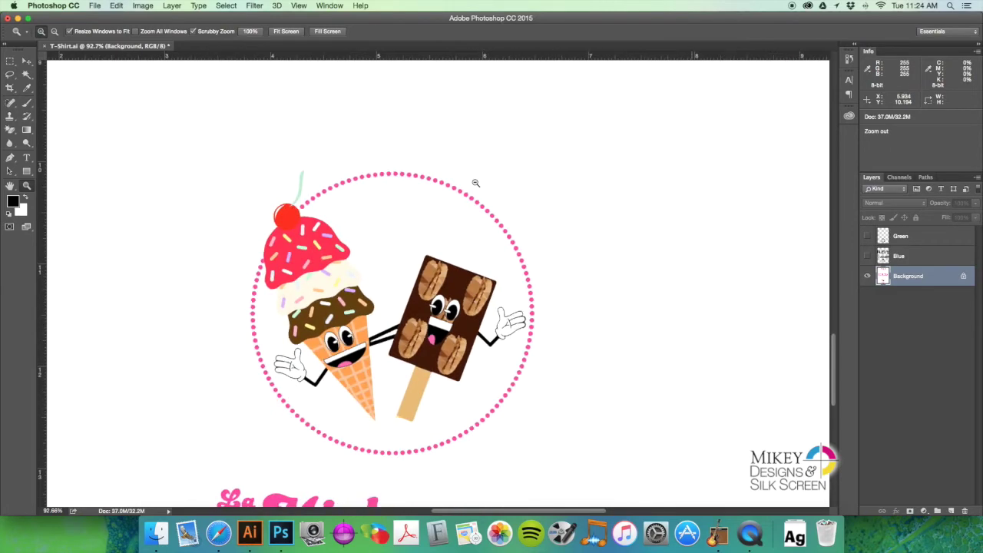
{"action": "left_click", "coordinate": [475, 183], "text": "alt"}
{"action": "left_click", "coordinate": [475, 183], "text": "alt"}
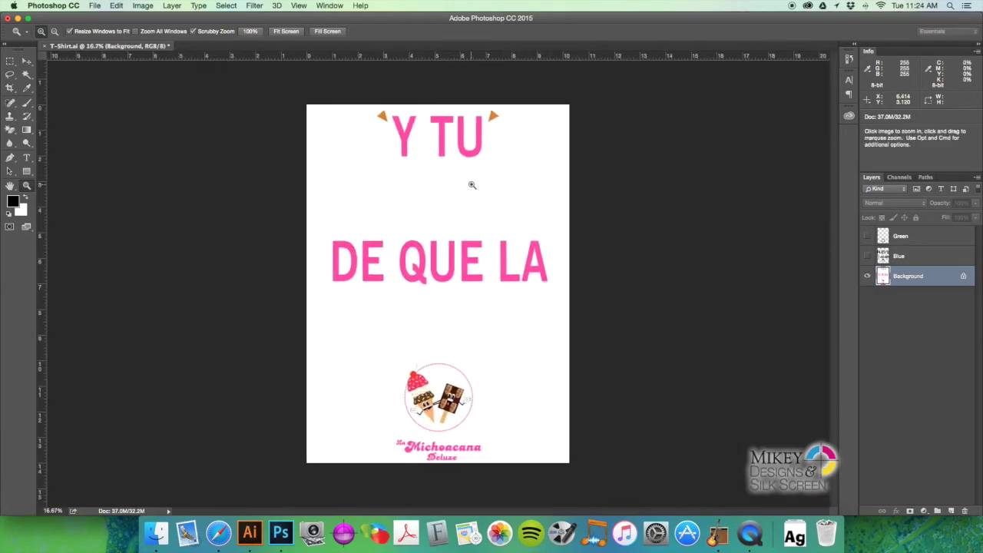
{"action": "key", "text": "super+0"}
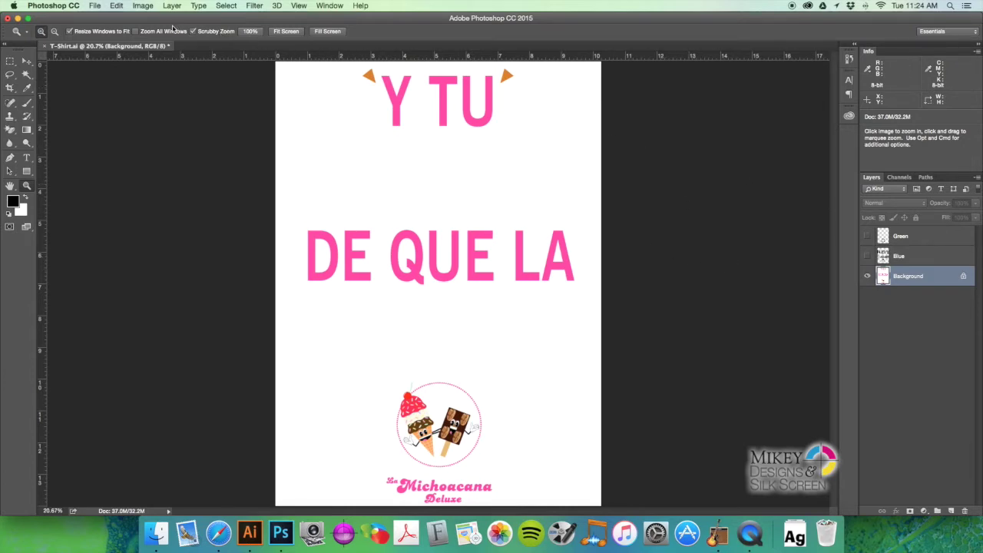
Step: Review the working spaces, color management policies and conversion options in Color Settings, and close the dialog
{"action": "left_click", "coordinate": [141, 5]}
{"action": "mouse_move", "coordinate": [149, 18]}
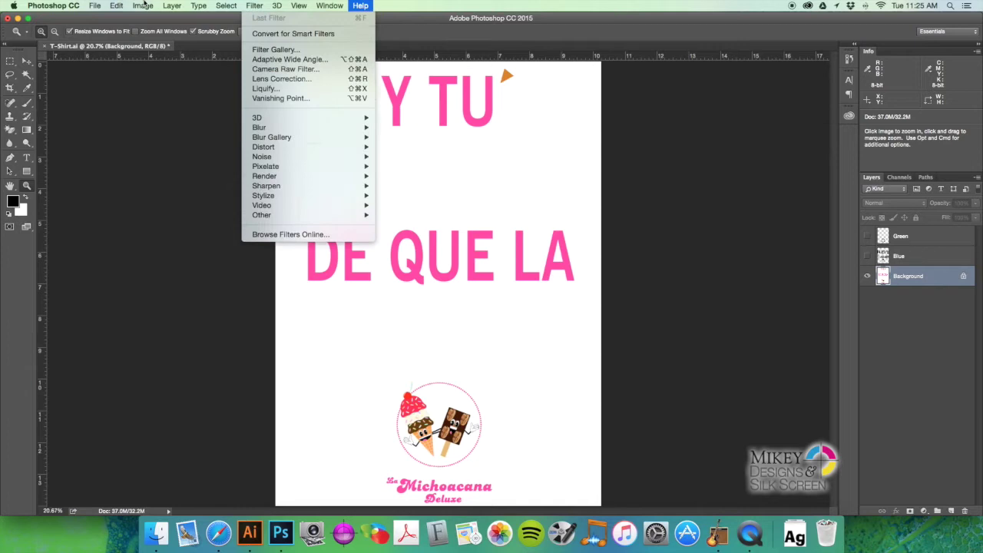
{"action": "mouse_move", "coordinate": [112, 4]}
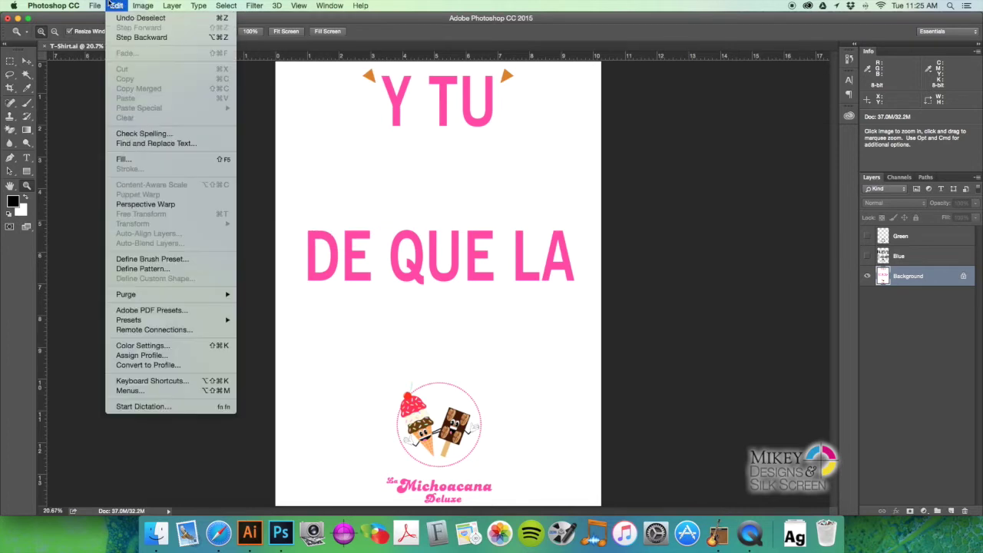
{"action": "left_click", "coordinate": [154, 347]}
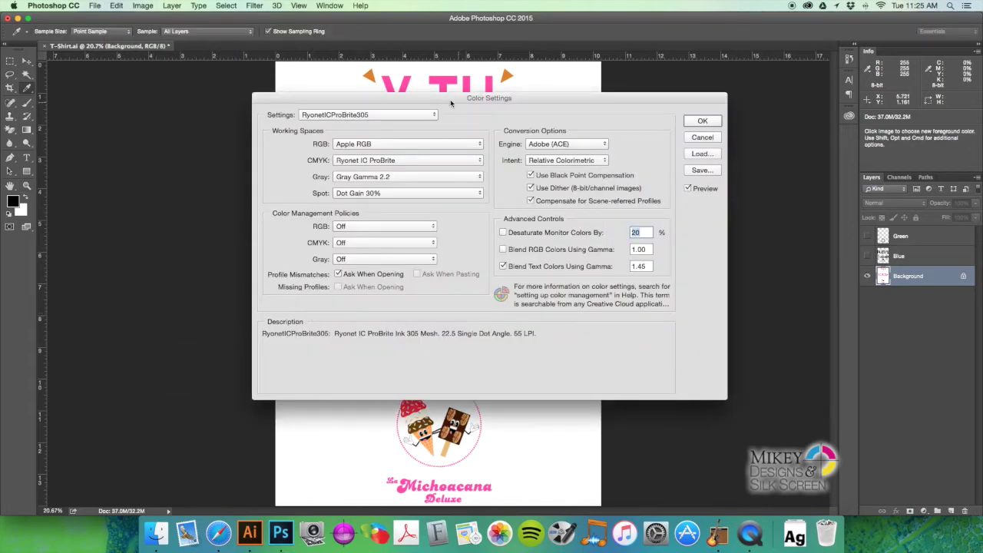
{"action": "left_click_drag", "start_coordinate": [412, 100], "coordinate": [399, 109]}
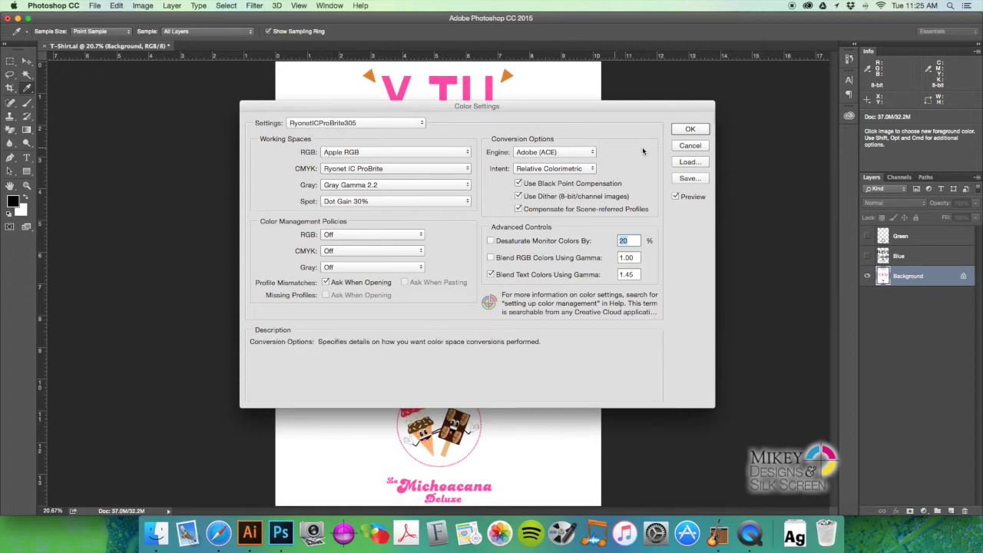
{"action": "left_click", "coordinate": [691, 130]}
{"action": "key", "text": "z"}
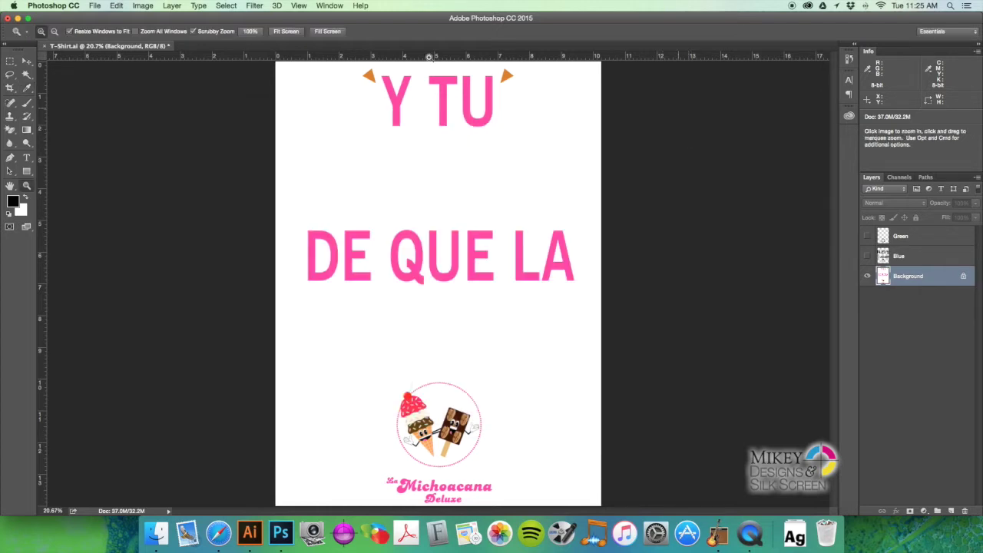
Step: Convert the document to CMYK Color mode without flattening the layers
{"action": "left_click", "coordinate": [144, 5]}
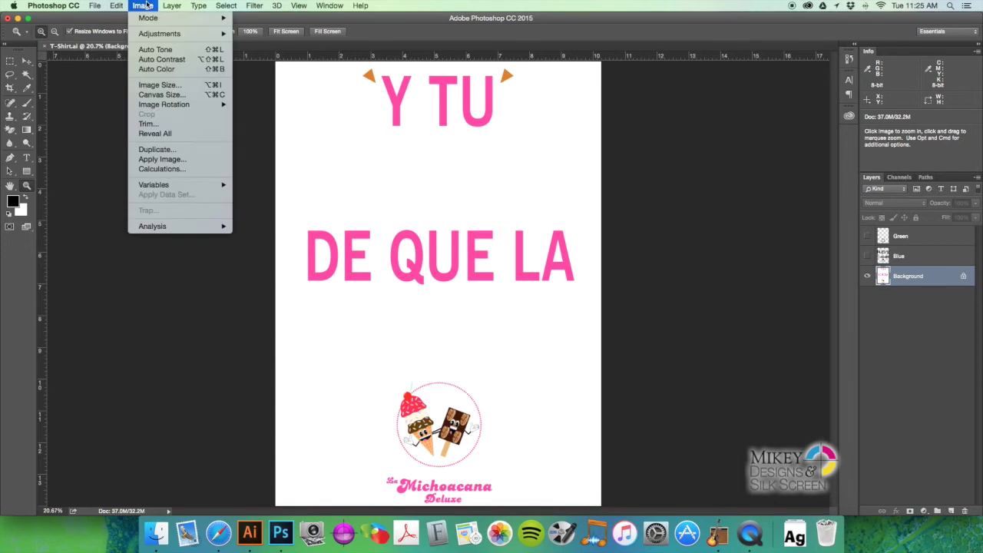
{"action": "mouse_move", "coordinate": [147, 19]}
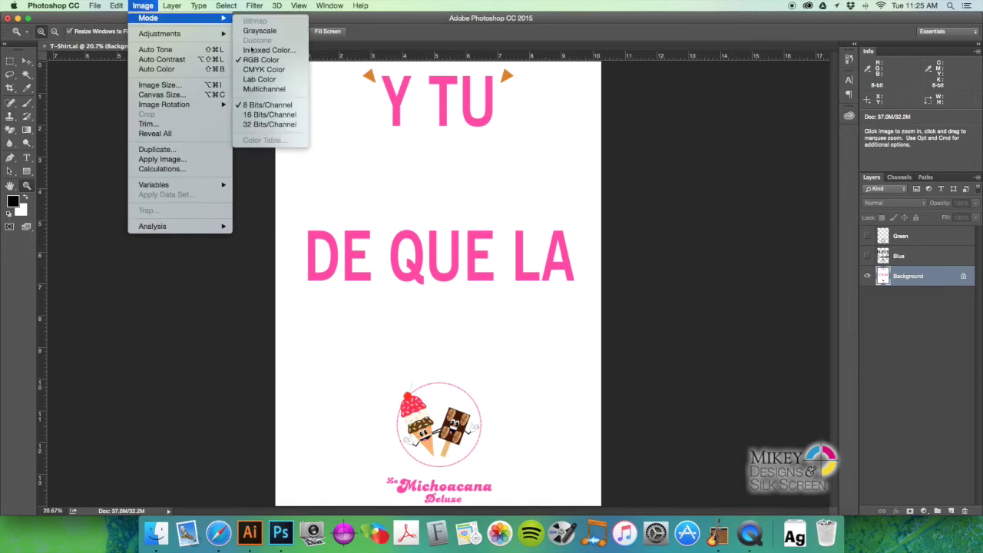
{"action": "left_click", "coordinate": [258, 70]}
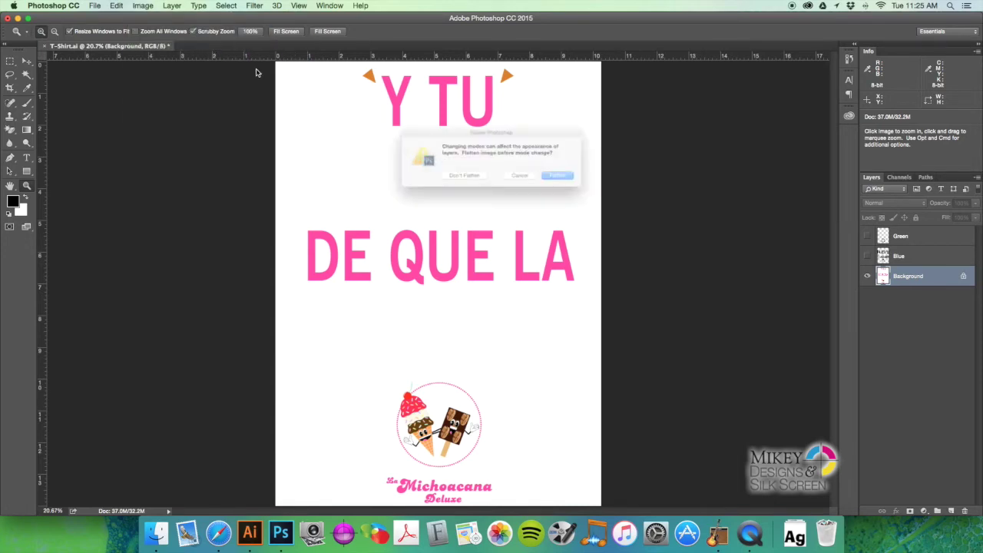
{"action": "left_click", "coordinate": [464, 182]}
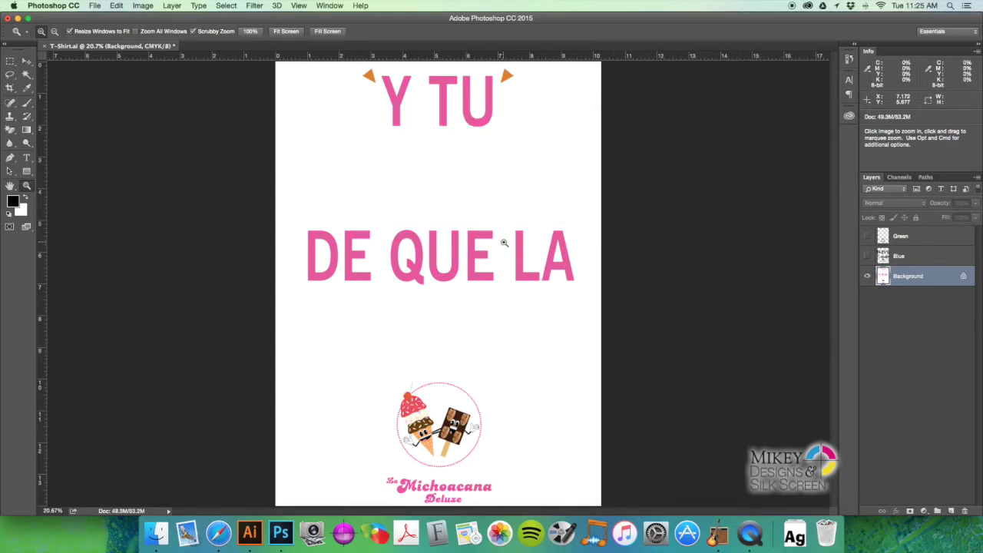
Step: Save the document in Photoshop format with layers as T-Shirt.psd, replacing the existing file
{"action": "key", "text": "super+shift+s"}
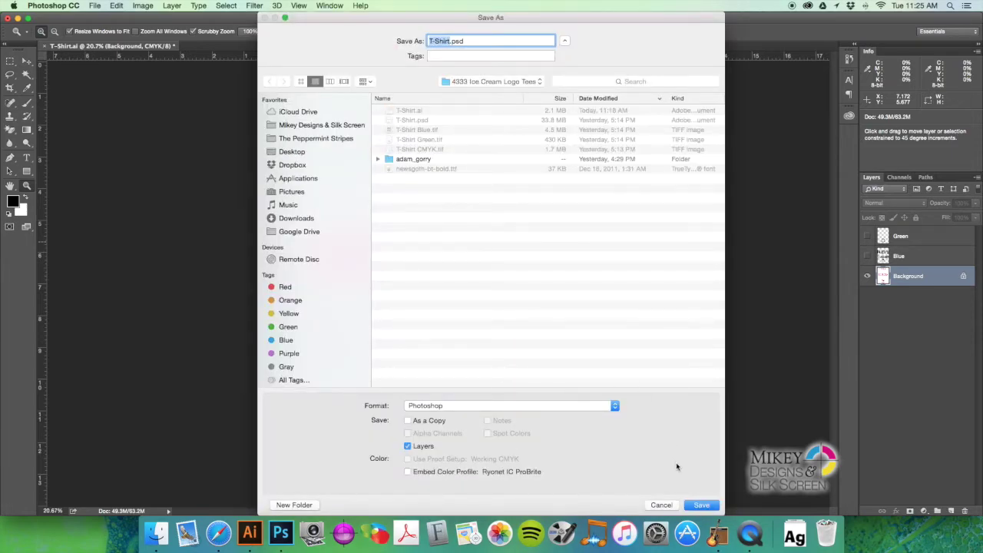
{"action": "left_click", "coordinate": [701, 506]}
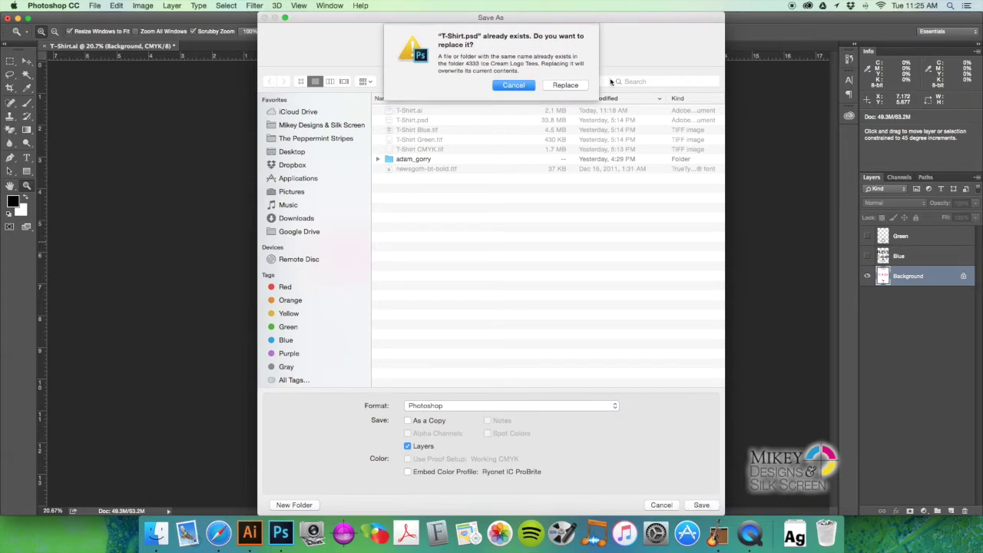
{"action": "left_click", "coordinate": [566, 85]}
{"action": "left_click", "coordinate": [617, 219]}
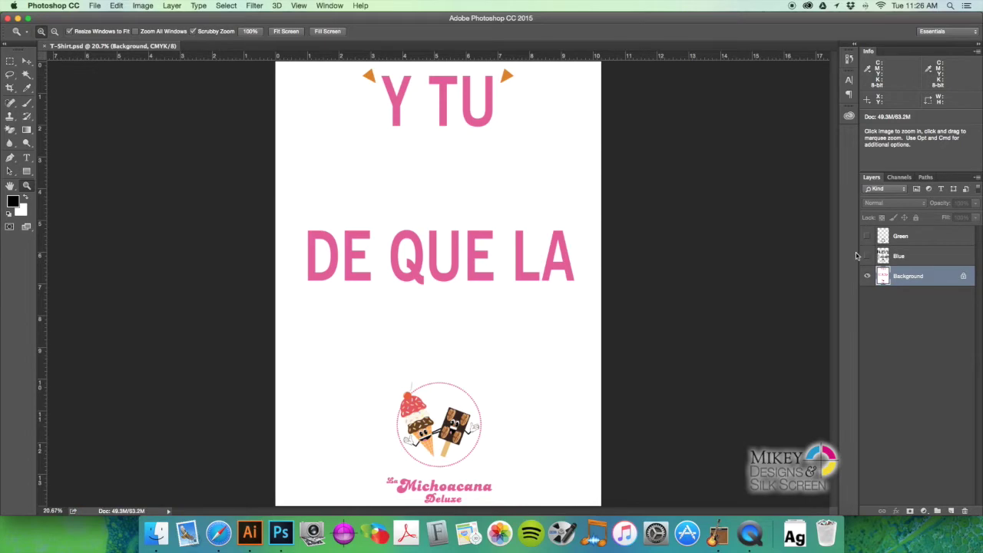
Step: Save the visible Background artwork as an LZW-compressed TIFF copy named T-Shirt CMYK, without layers and with the color profile embedded, replacing the existing file
{"action": "key", "text": "super+shift+s"}
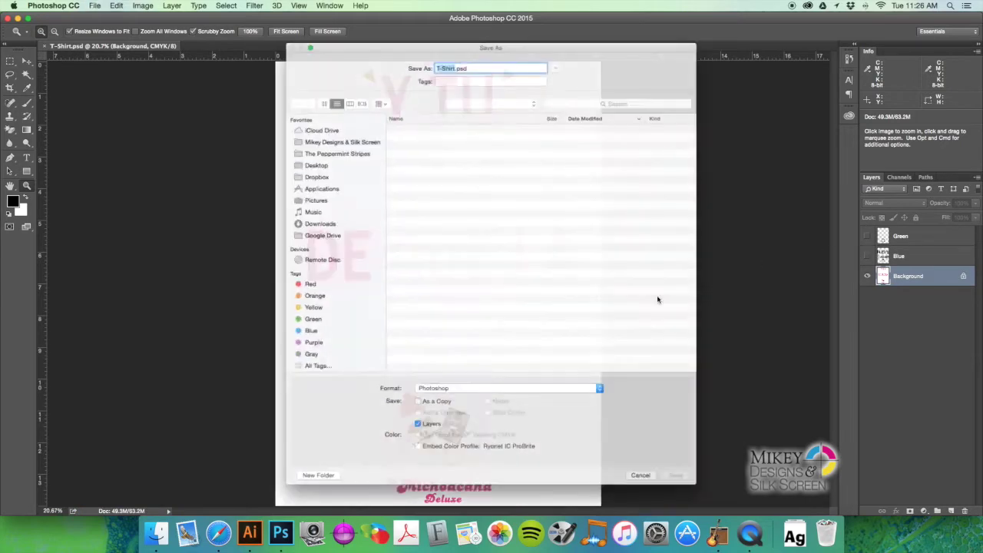
{"action": "left_click", "coordinate": [484, 405]}
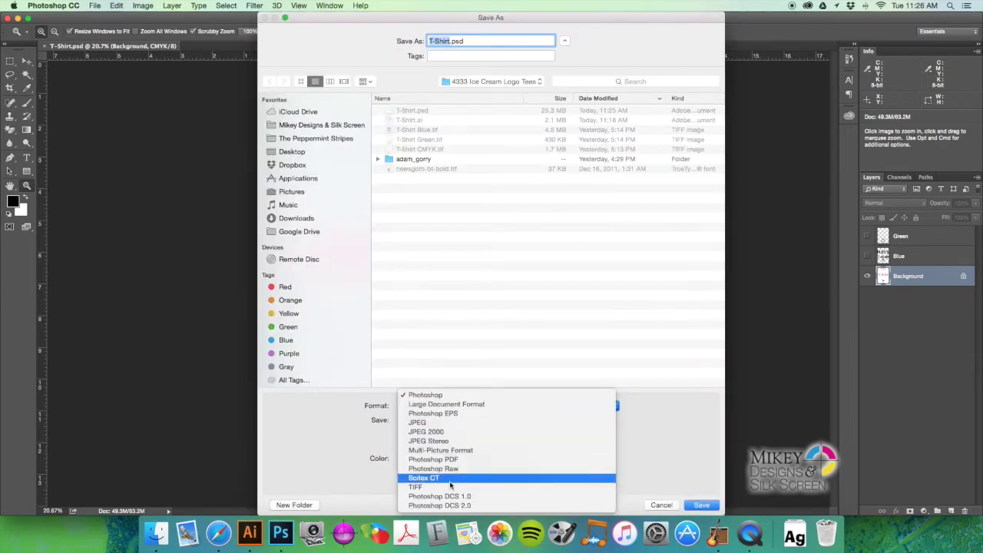
{"action": "left_click", "coordinate": [449, 490]}
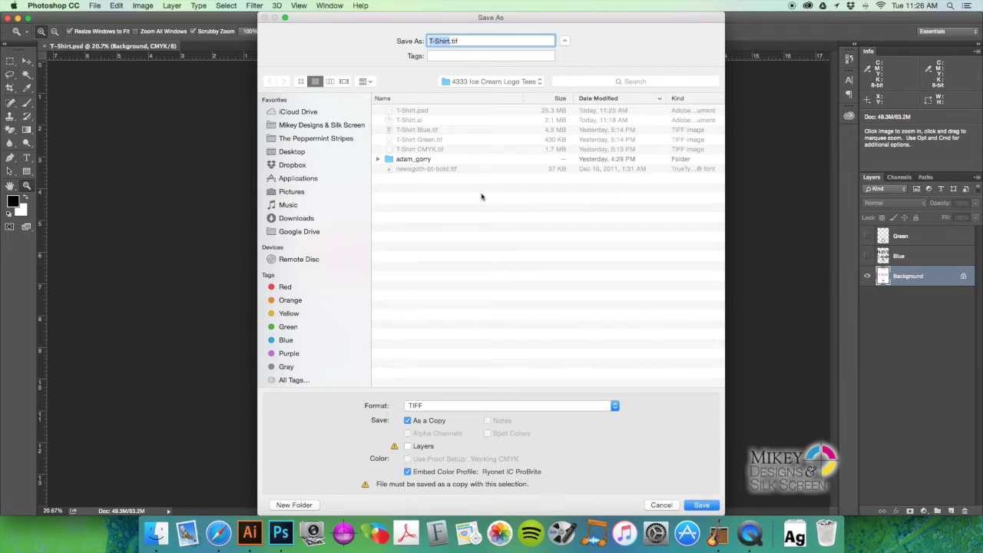
{"action": "key", "text": "Right"}
{"action": "type", "text": "CMYK"}
{"action": "key", "text": "Return"}
{"action": "left_click", "coordinate": [567, 86]}
{"action": "left_click_drag", "start_coordinate": [557, 173], "coordinate": [598, 169]}
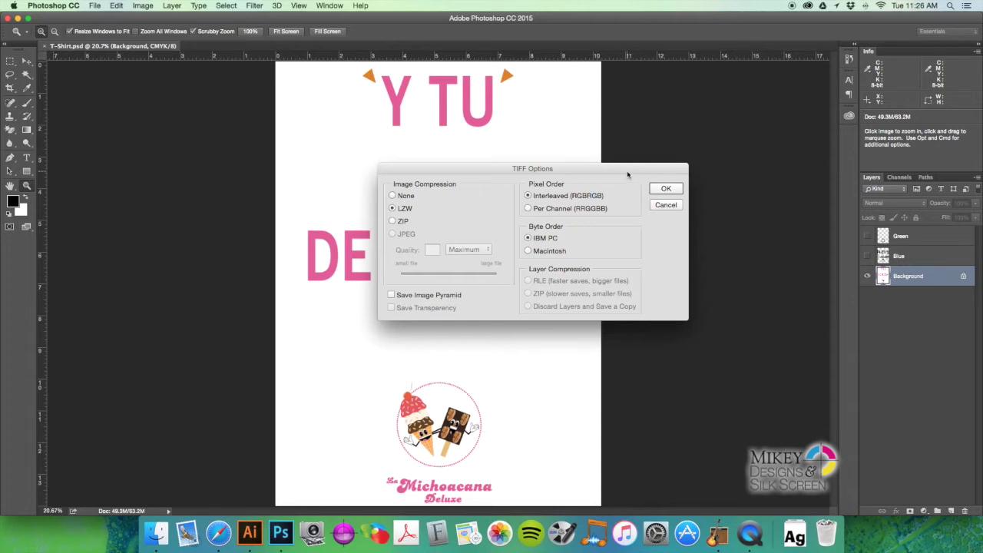
{"action": "left_click_drag", "start_coordinate": [623, 171], "coordinate": [551, 180]}
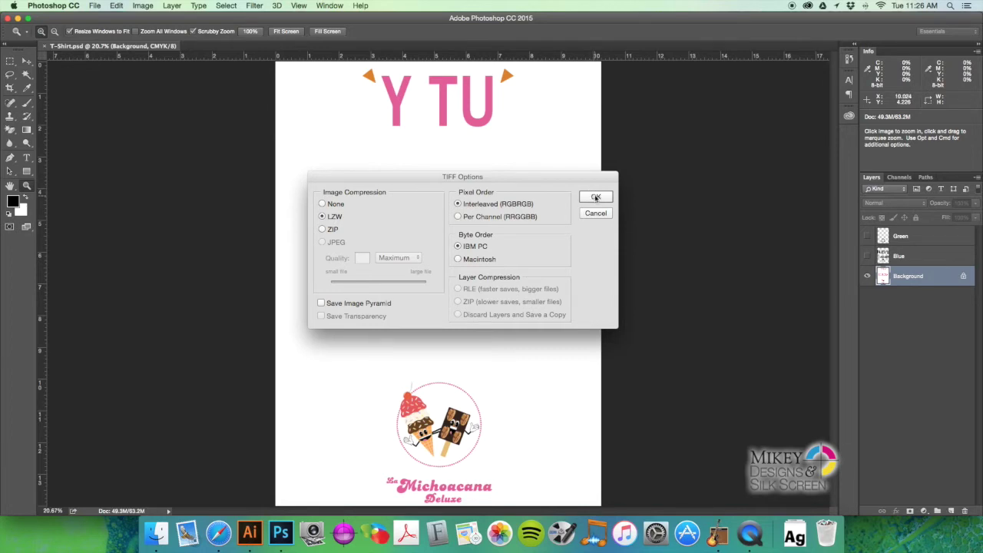
{"action": "left_click", "coordinate": [596, 197]}
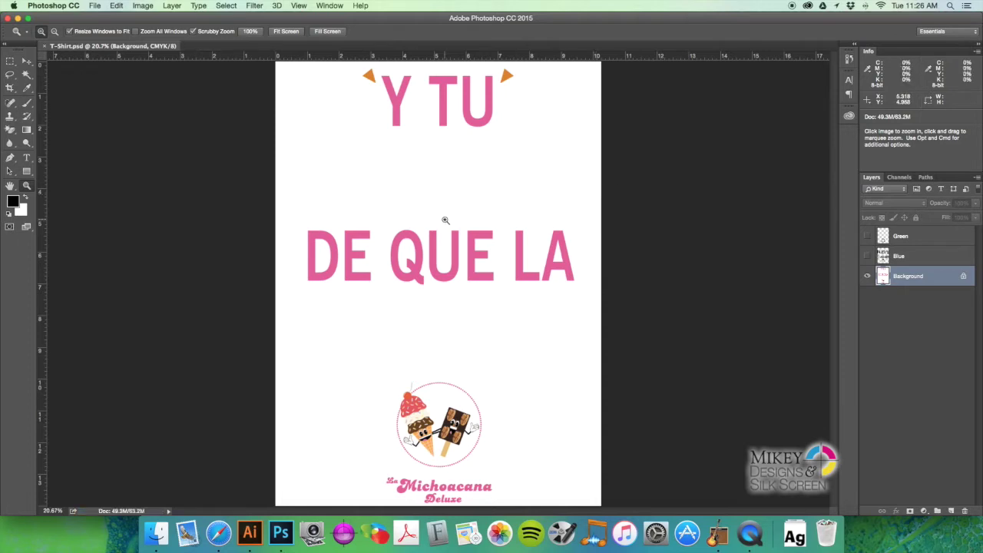
Step: Show only the Blue layer and save it as an LZW-compressed TIFF copy named T-Shirt Blue, without layers or transparency, replacing the existing file
{"action": "left_click", "coordinate": [868, 277]}
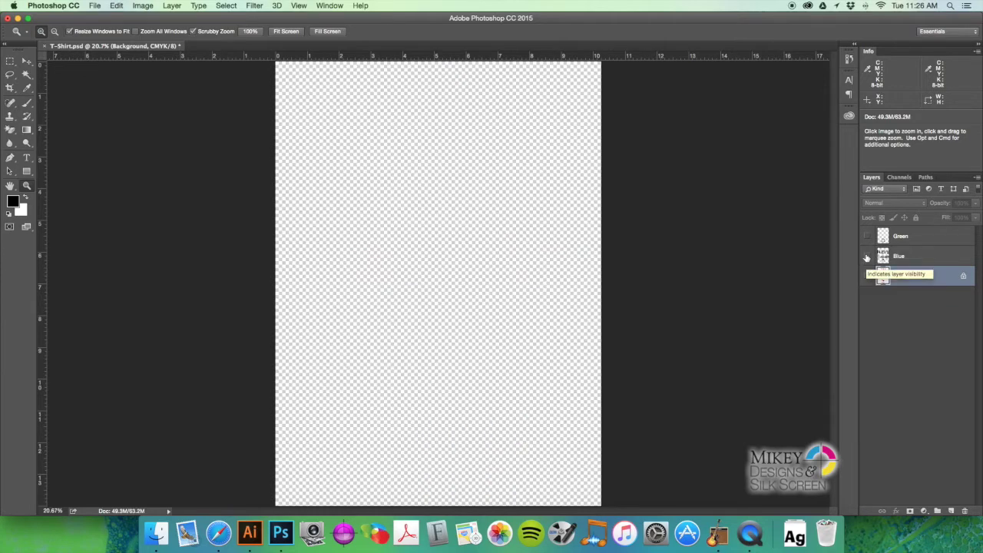
{"action": "left_click", "coordinate": [867, 257]}
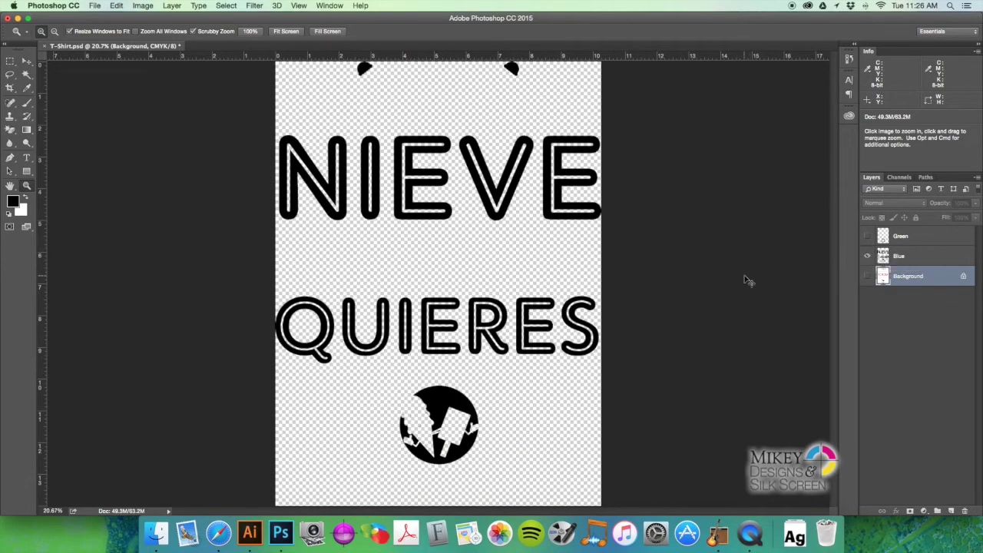
{"action": "key", "text": "super+o"}
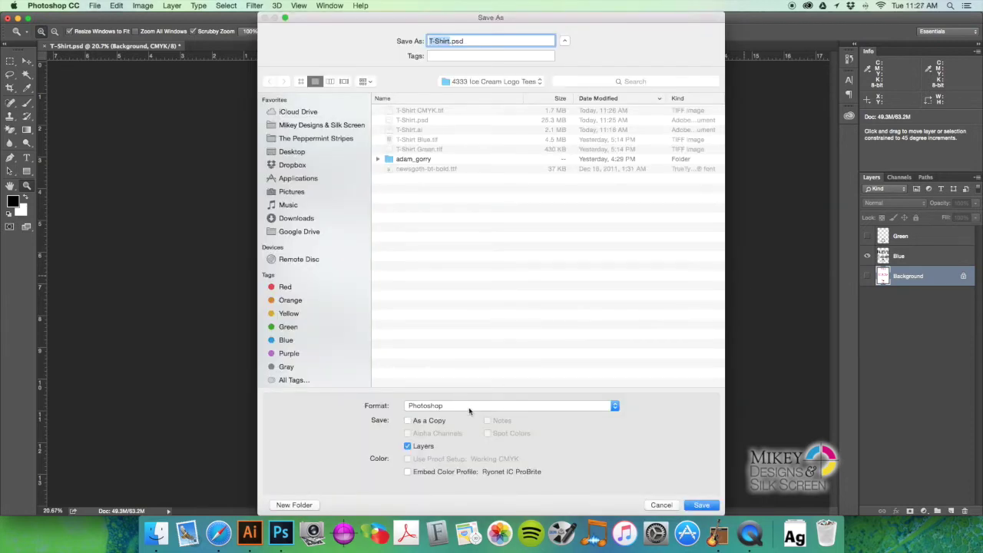
{"action": "left_click", "coordinate": [470, 411]}
{"action": "left_click", "coordinate": [429, 488]}
{"action": "left_click", "coordinate": [409, 447]}
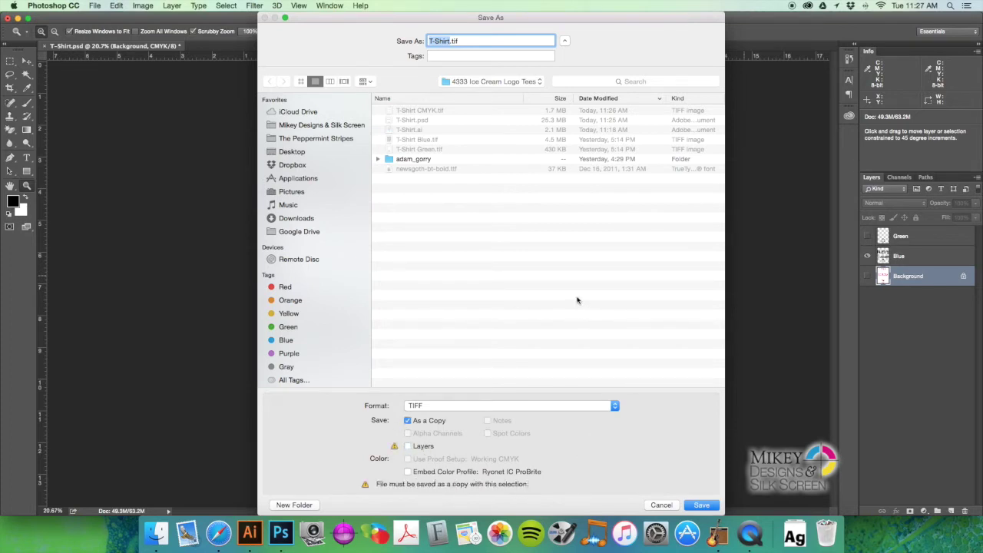
{"action": "key", "text": "Right"}
{"action": "type", "text": "Blu"}
{"action": "key", "text": "Return"}
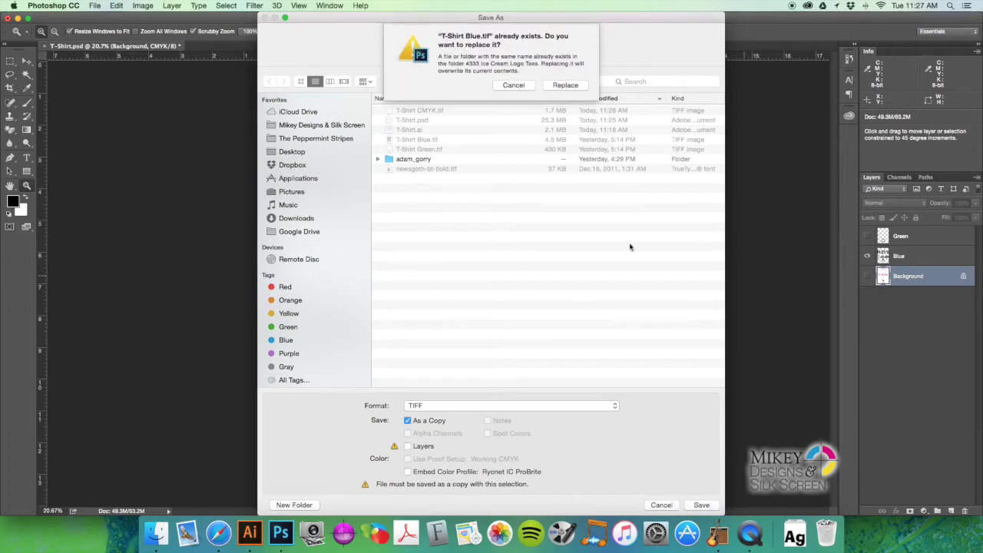
{"action": "left_click", "coordinate": [574, 87]}
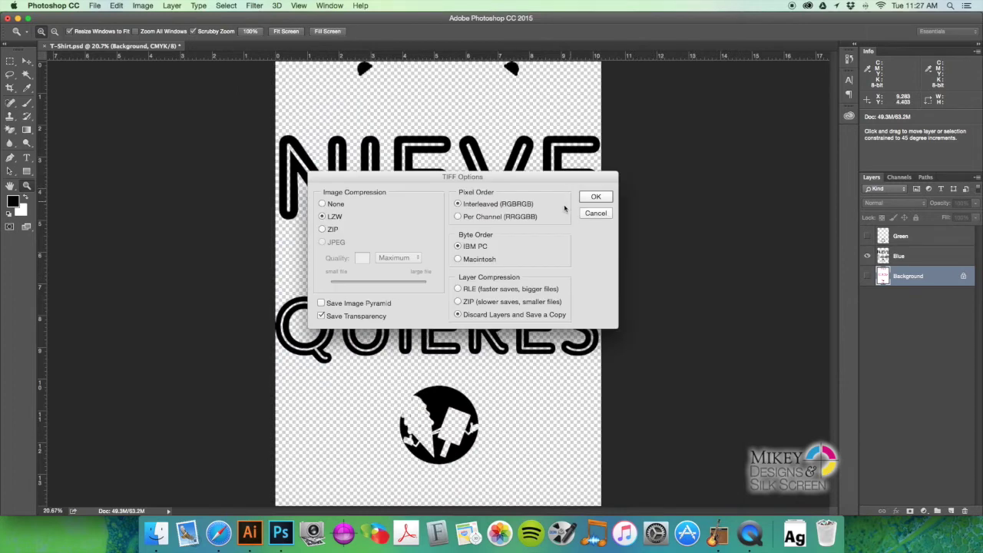
{"action": "left_click", "coordinate": [322, 316]}
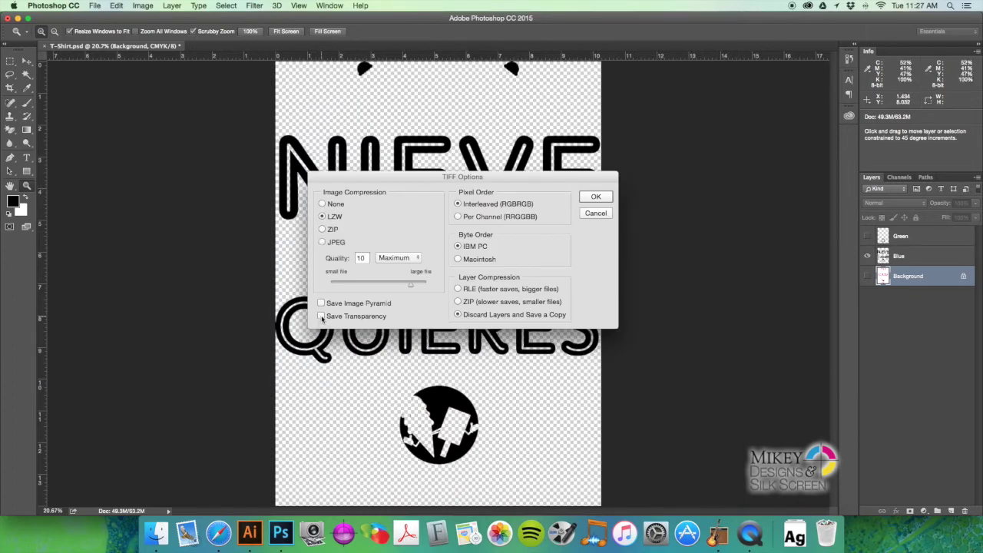
{"action": "left_click", "coordinate": [596, 197]}
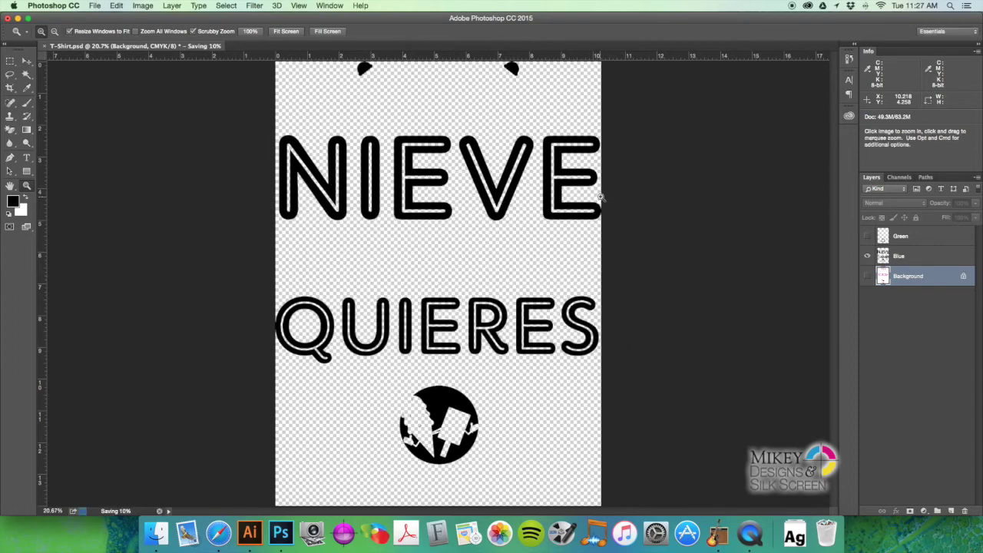
Step: Show only the Green layer and save it as an LZW-compressed TIFF copy named T-Shirt Green, without layers or transparency, replacing the existing file
{"action": "left_click", "coordinate": [867, 256]}
{"action": "left_click", "coordinate": [868, 236]}
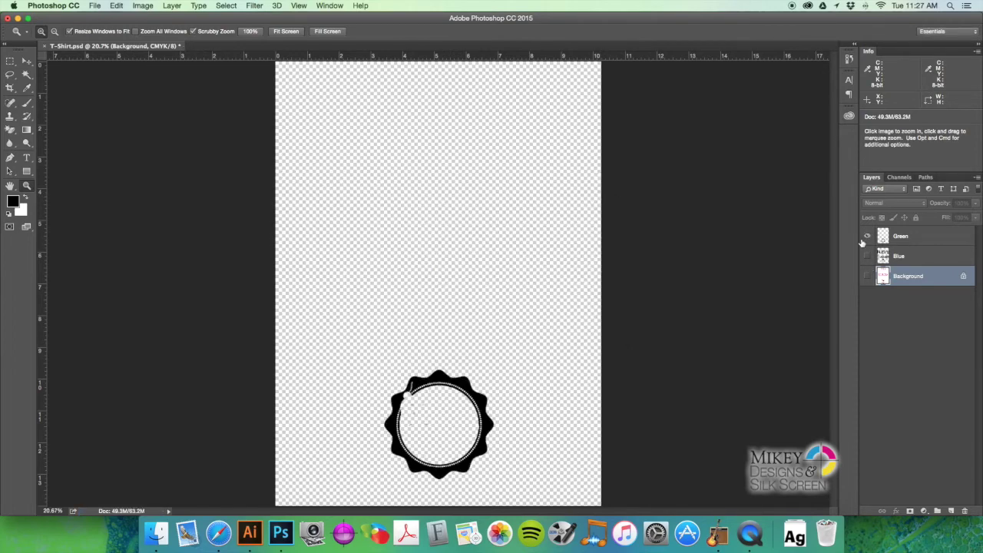
{"action": "key", "text": "super+shift+s"}
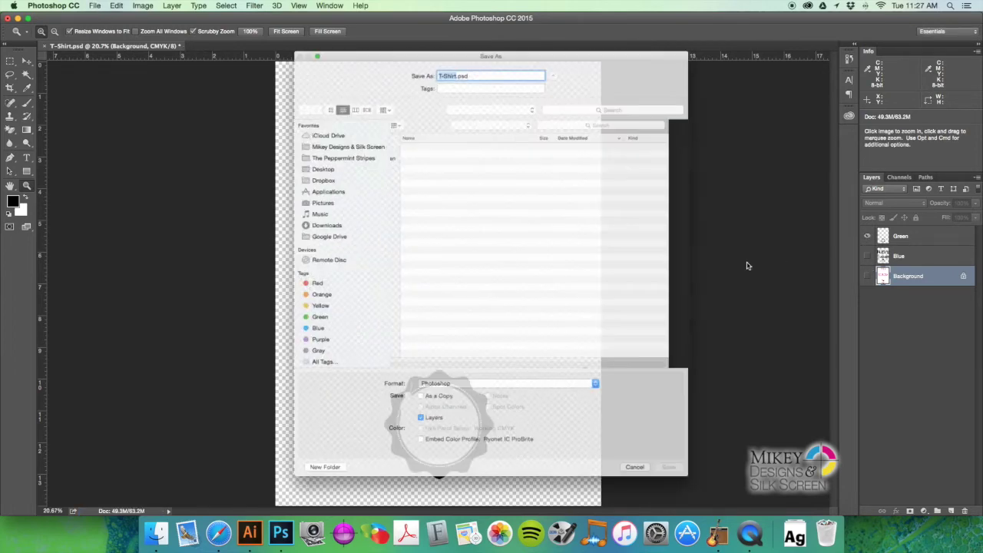
{"action": "left_click", "coordinate": [509, 405]}
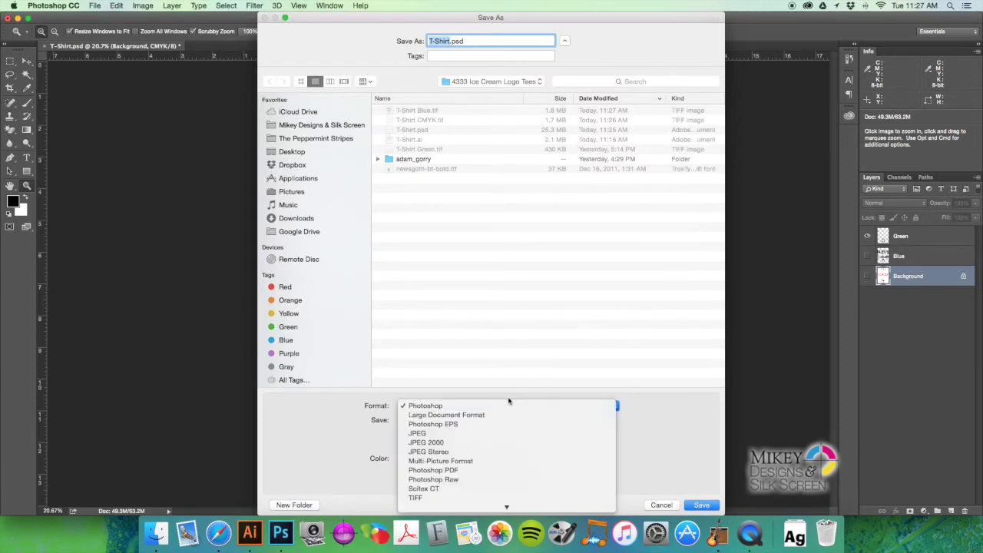
{"action": "left_click", "coordinate": [424, 499]}
{"action": "left_click", "coordinate": [423, 447]}
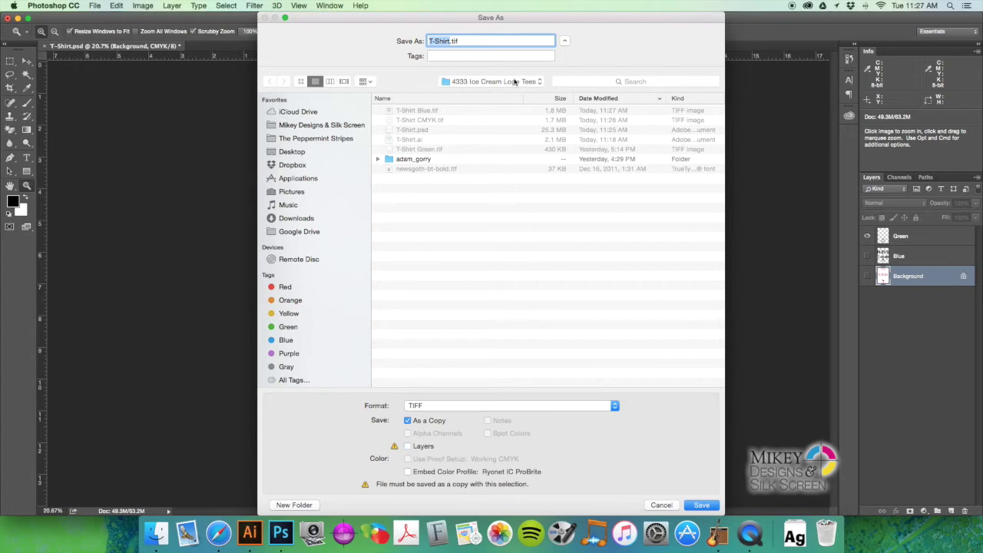
{"action": "key", "text": "Right"}
{"action": "type", "text": "Gre"}
{"action": "left_click", "coordinate": [705, 506]}
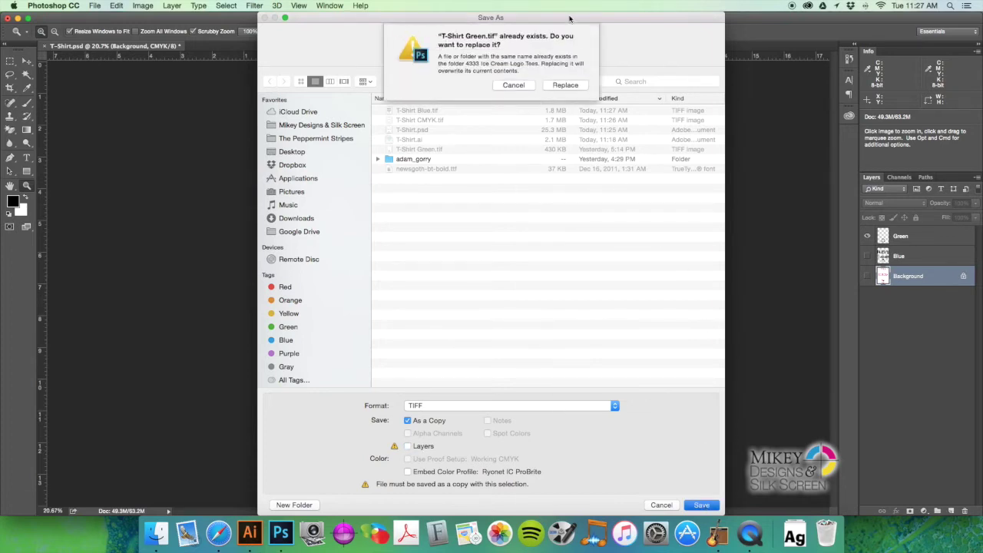
{"action": "left_click", "coordinate": [570, 86]}
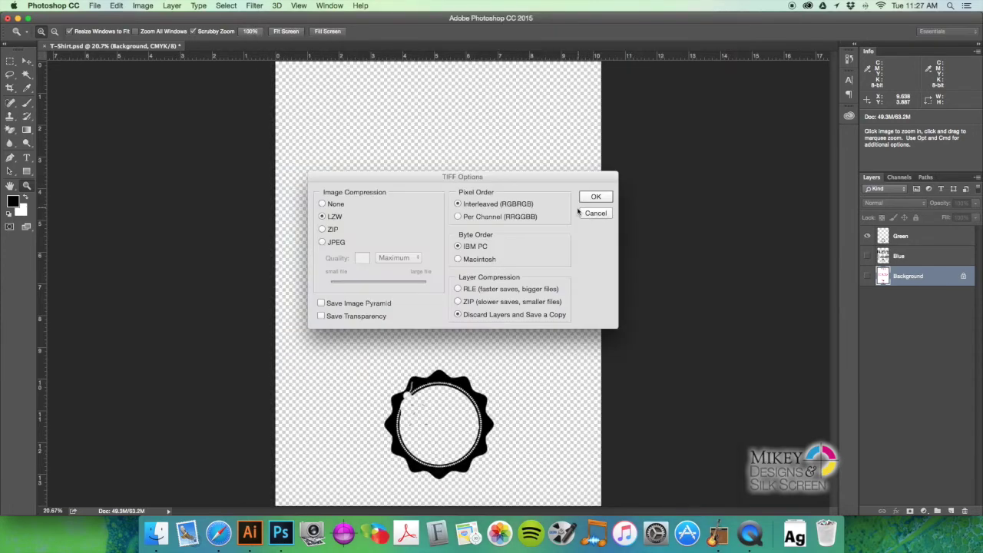
{"action": "left_click", "coordinate": [596, 196]}
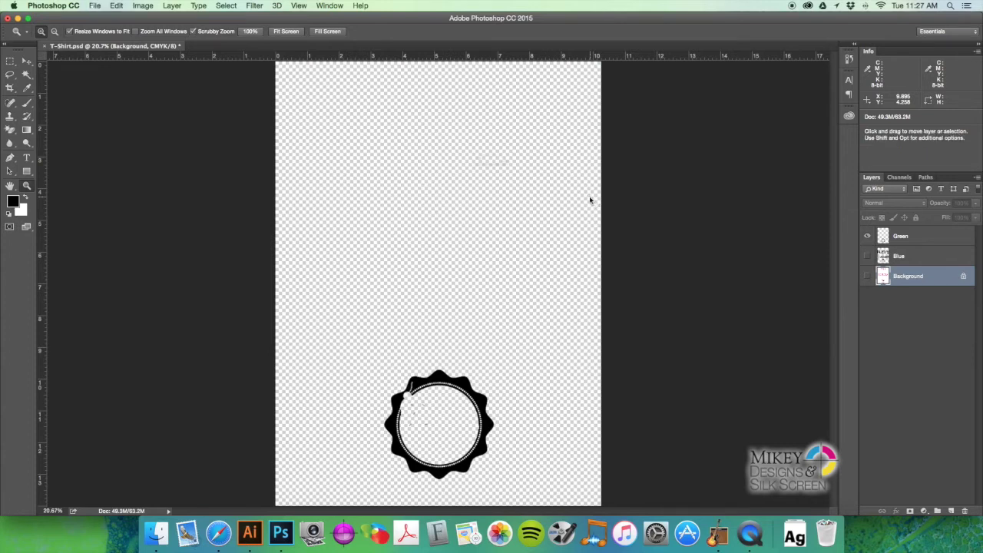
Step: Close T-Shirt.psd without saving and open T-Shirt Green.tif and T-Shirt Blue.tif together
{"action": "key", "text": "super+w"}
{"action": "left_click", "coordinate": [458, 182]}
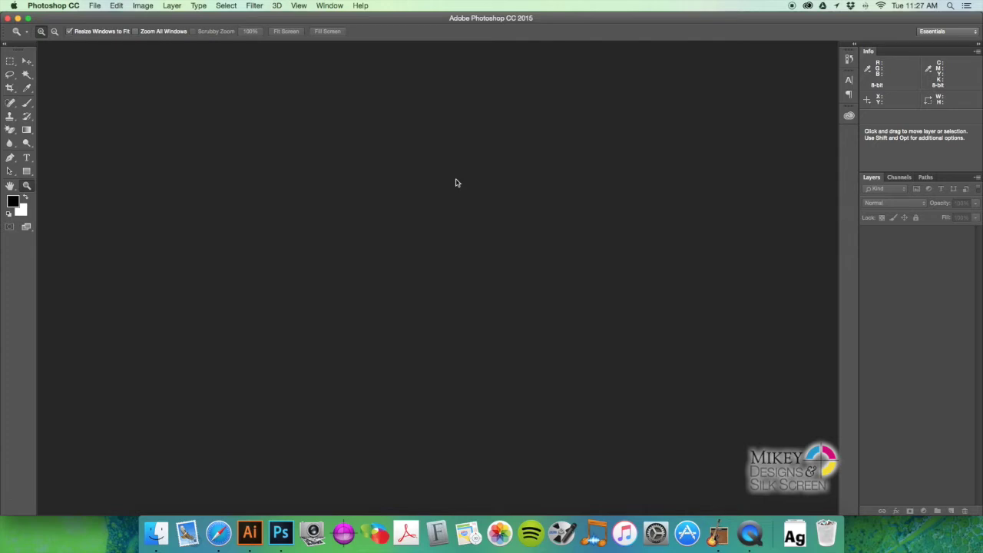
{"action": "key", "text": "super+o"}
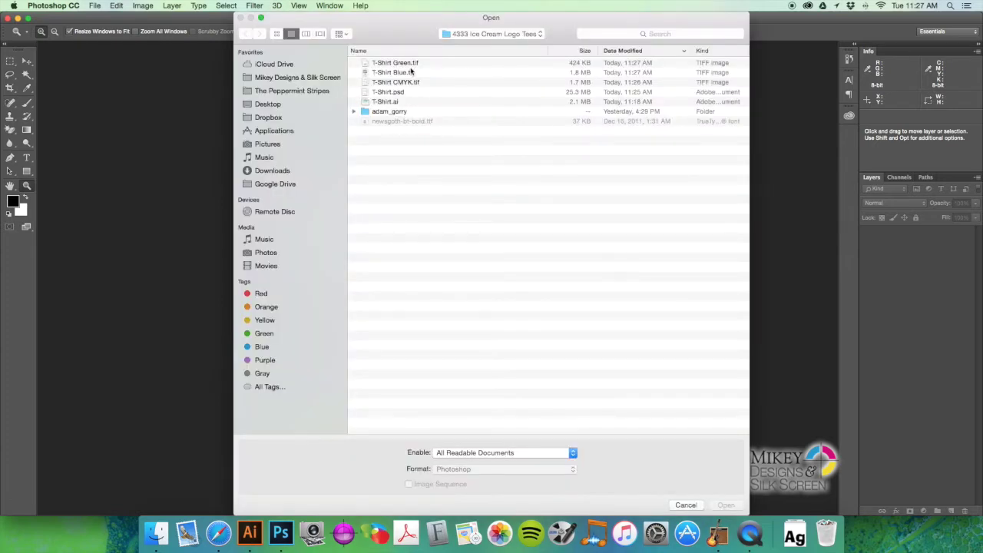
{"action": "left_click", "coordinate": [416, 63]}
{"action": "left_click", "coordinate": [412, 72], "text": "shift"}
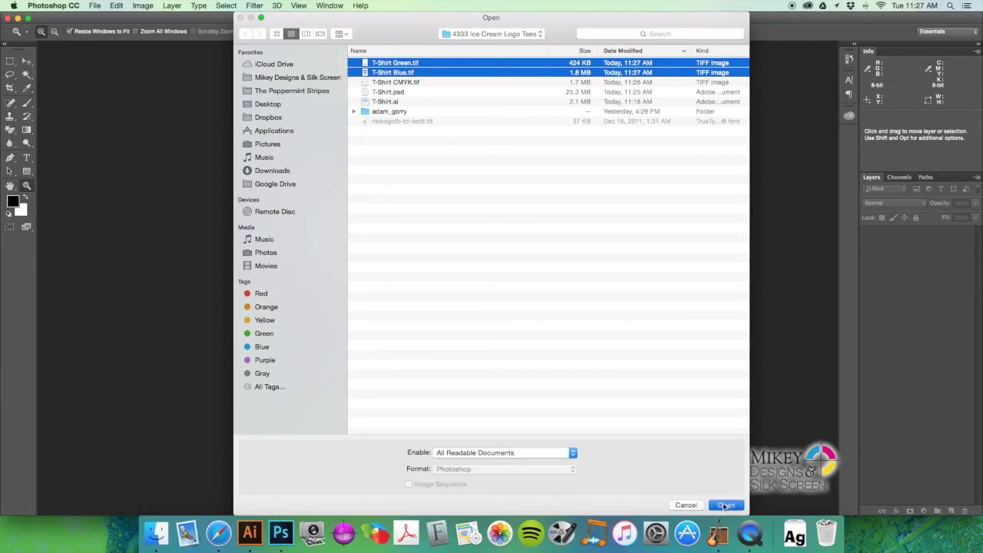
{"action": "key", "text": "Return"}
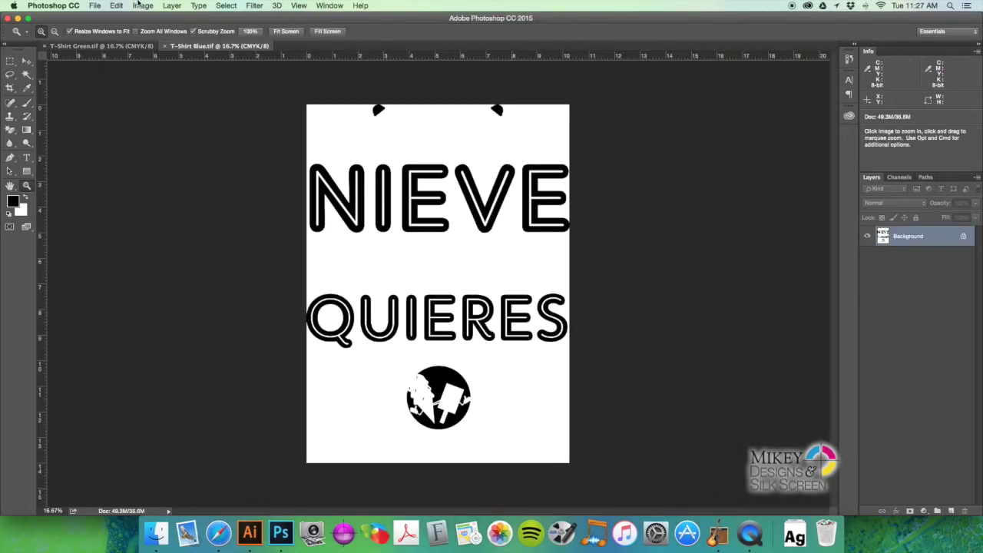
Step: Convert T-Shirt Blue.tif to Grayscale mode and inspect the NIEVE lettering up close
{"action": "left_click", "coordinate": [139, 4]}
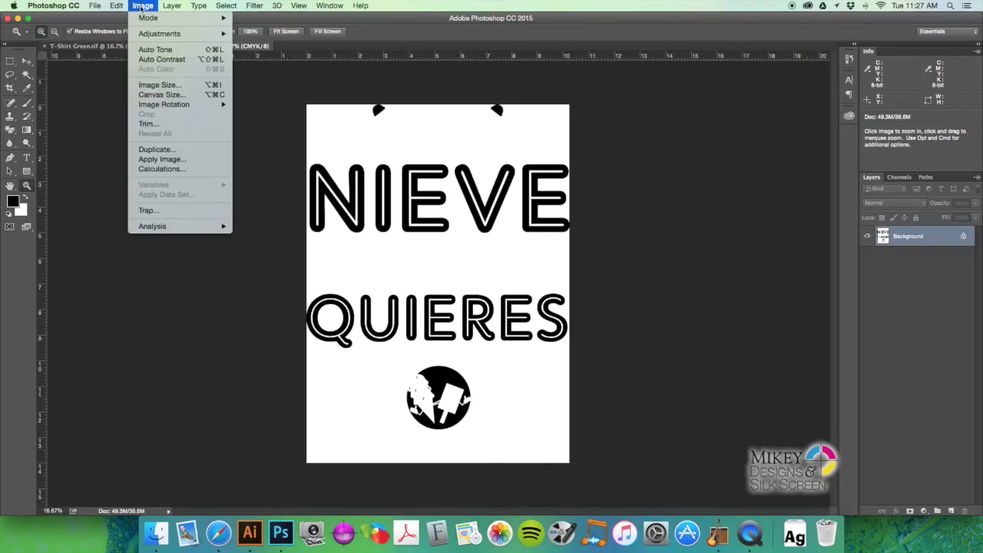
{"action": "mouse_move", "coordinate": [158, 36]}
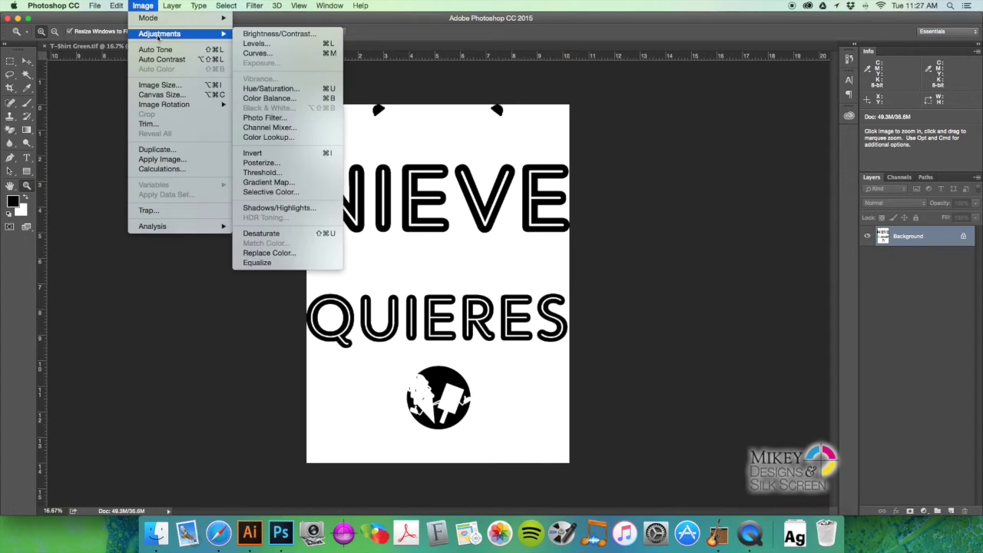
{"action": "mouse_move", "coordinate": [167, 20]}
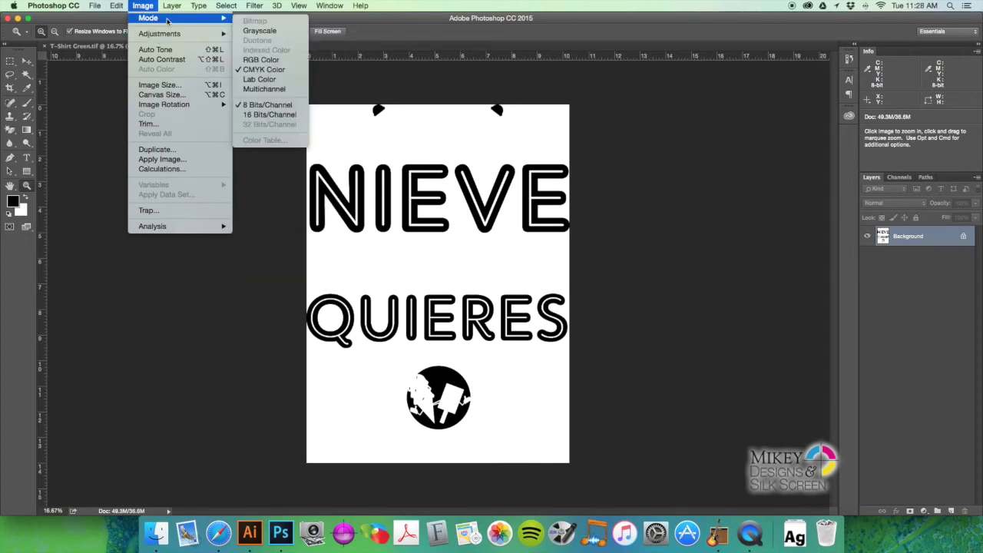
{"action": "left_click", "coordinate": [249, 32]}
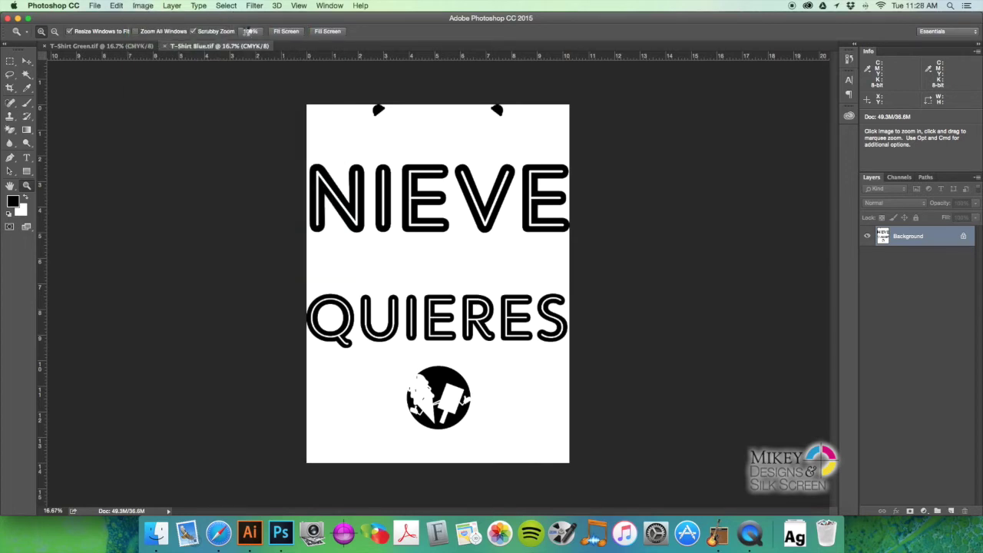
{"action": "left_click", "coordinate": [505, 198]}
{"action": "left_click", "coordinate": [520, 195]}
{"action": "left_click", "coordinate": [521, 196]}
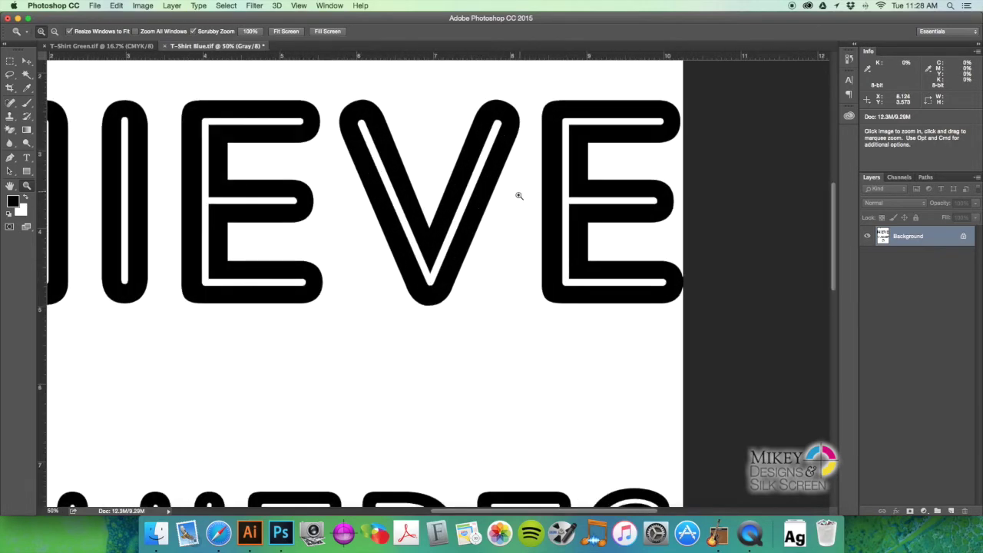
{"action": "left_click", "coordinate": [521, 196]}
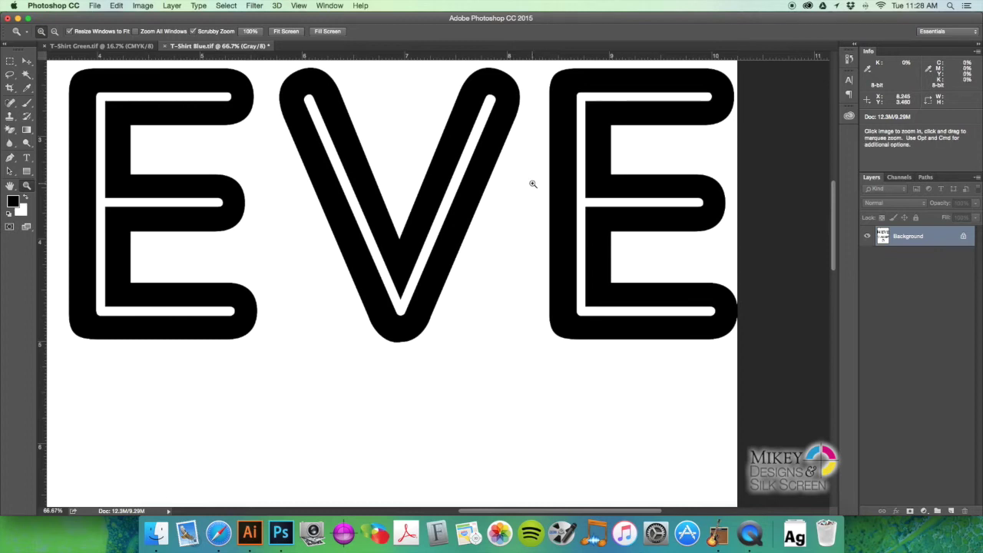
{"action": "key", "text": "v"}
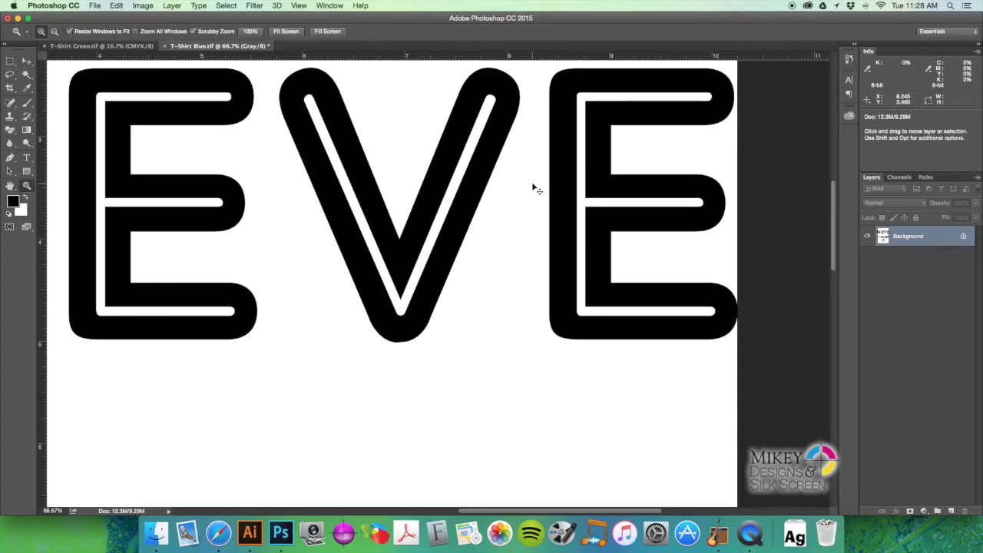
Step: Apply Levels to T-Shirt Blue.tif with the black point sampled from the lettering and the white point from the background, then save and close it
{"action": "key", "text": "super+l"}
{"action": "left_click", "coordinate": [755, 268]}
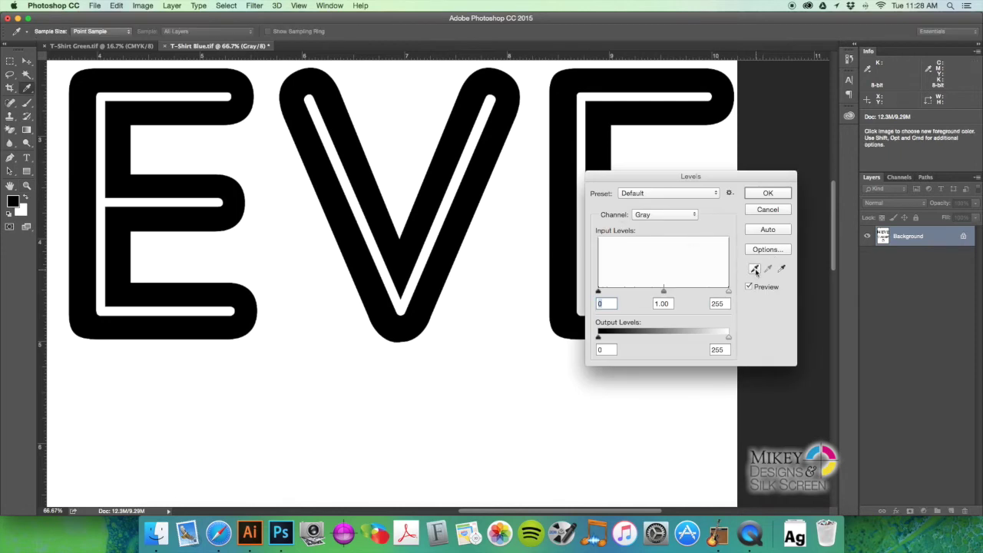
{"action": "left_click", "coordinate": [566, 108]}
{"action": "scroll", "coordinate": [566, 111], "scroll_direction": "up", "scroll_amount": 3}
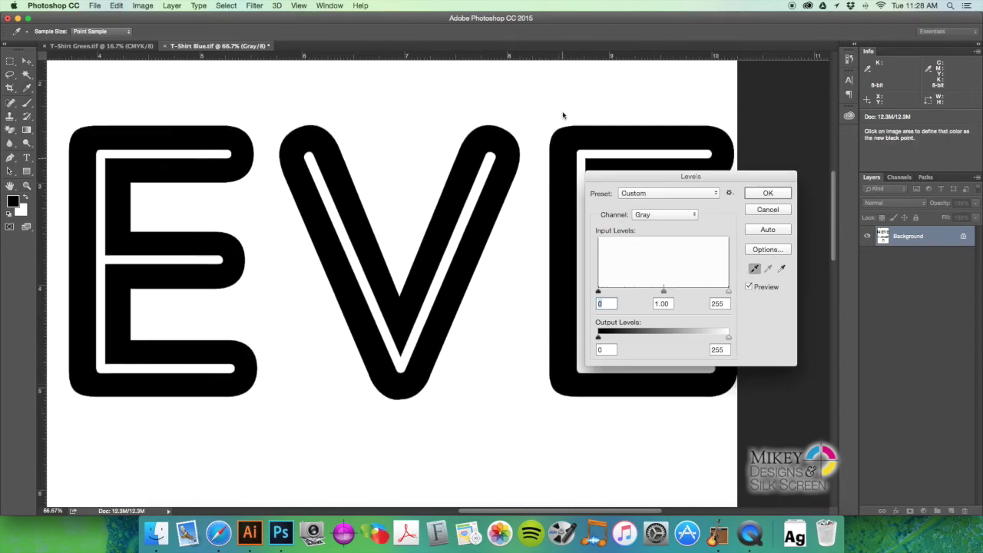
{"action": "left_click", "coordinate": [783, 269]}
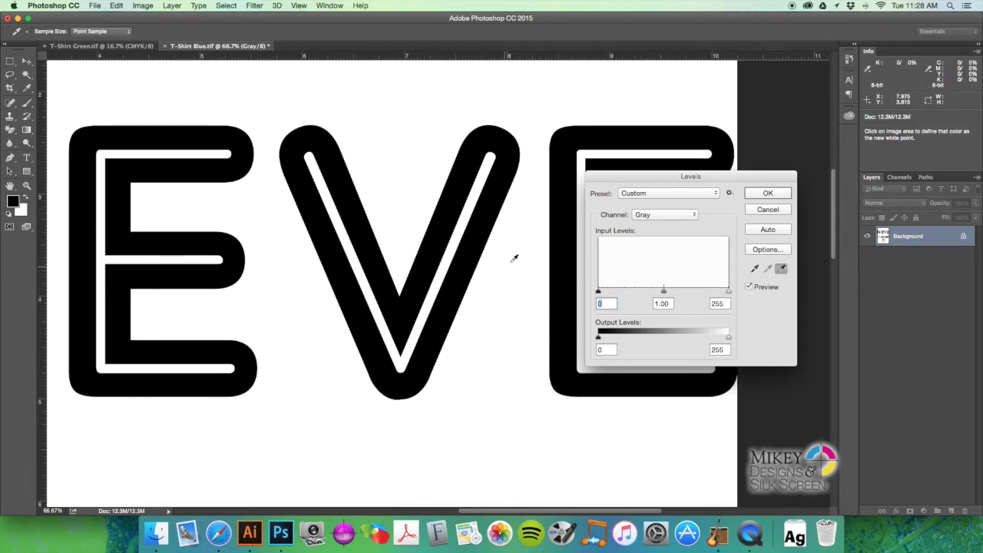
{"action": "scroll", "coordinate": [514, 243], "scroll_direction": "up", "scroll_amount": 3}
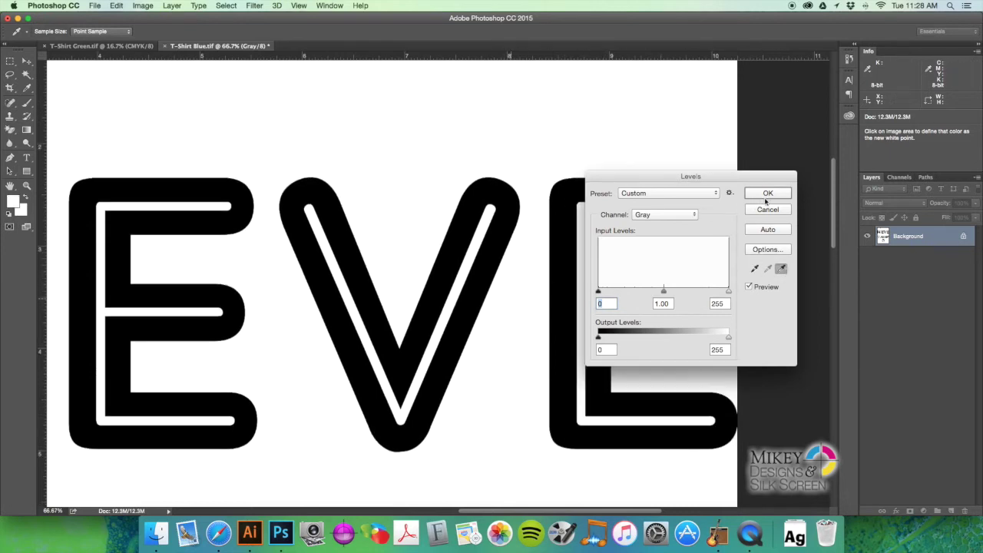
{"action": "left_click", "coordinate": [767, 193]}
{"action": "key", "text": "z"}
{"action": "key", "text": "super+0"}
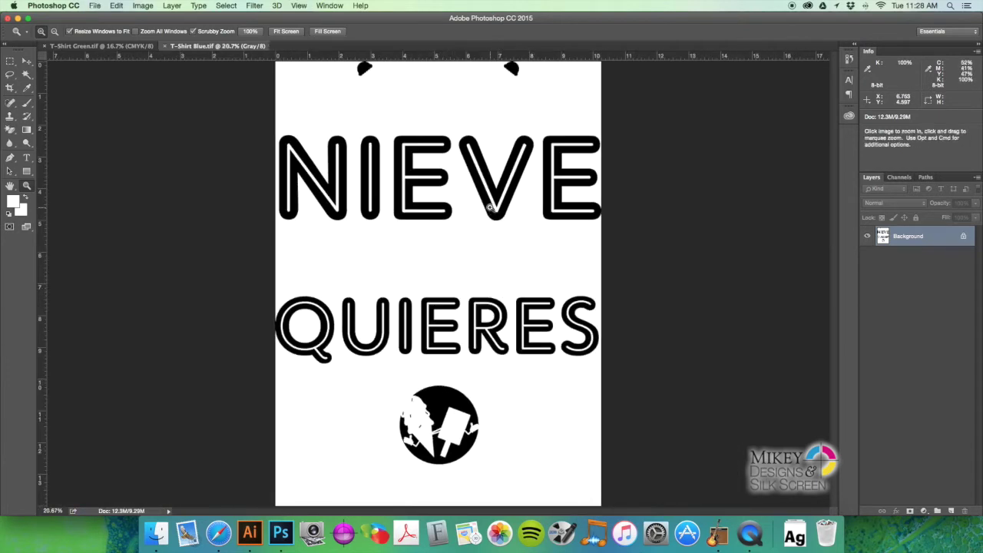
{"action": "key", "text": "super+w"}
Step: Apply Levels to T-Shirt Green.tif with the black point sampled from the badge and the white point from the background, then save and close it
{"action": "key", "text": "space"}
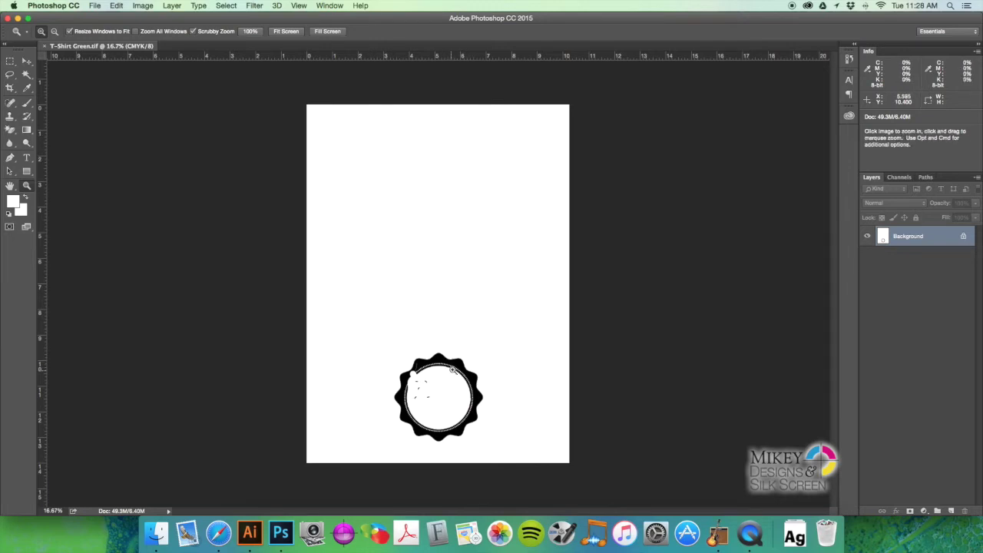
{"action": "left_click", "coordinate": [456, 367]}
{"action": "left_click_drag", "start_coordinate": [456, 367], "coordinate": [494, 388]}
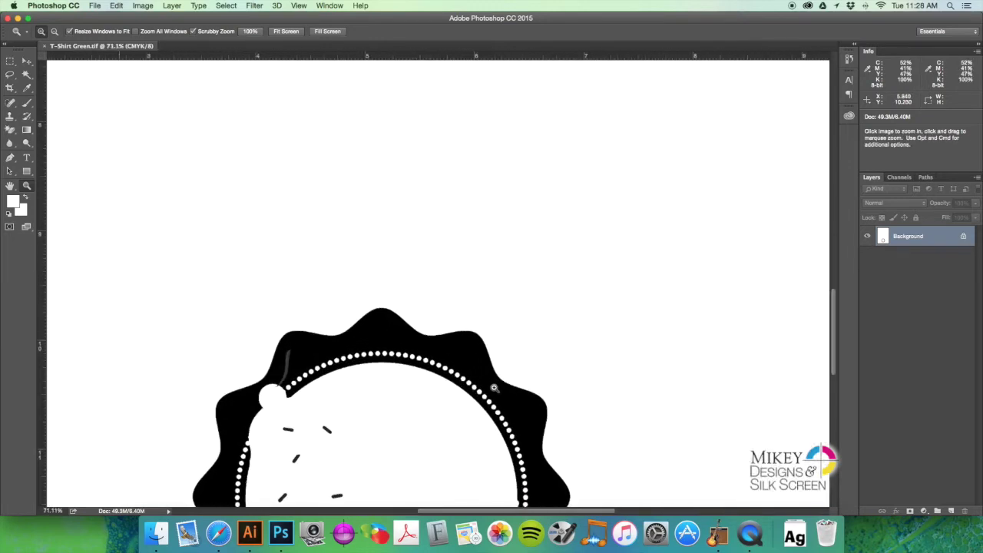
{"action": "key", "text": "super+l"}
{"action": "left_click", "coordinate": [754, 268]}
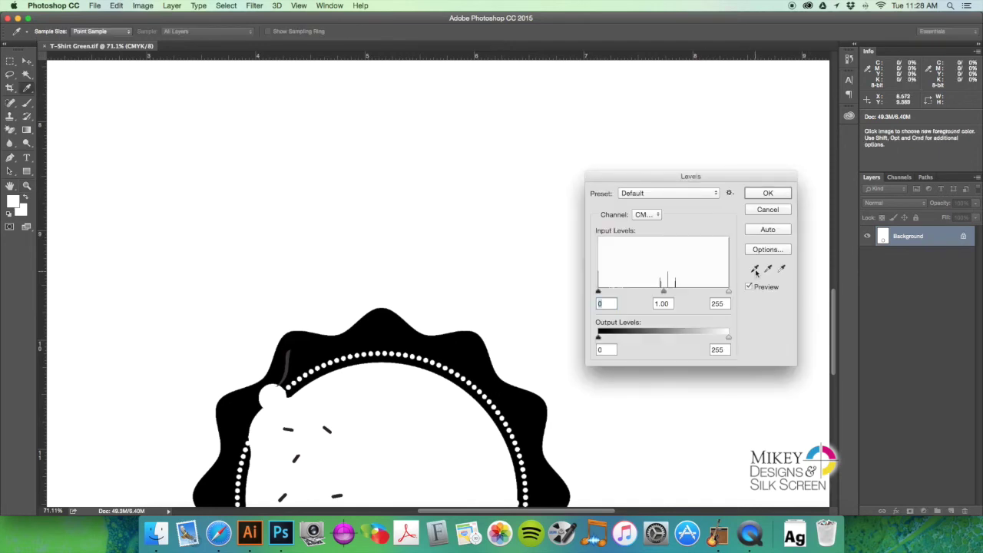
{"action": "left_click", "coordinate": [478, 352]}
{"action": "left_click", "coordinate": [782, 268]}
{"action": "left_click", "coordinate": [448, 218]}
{"action": "left_click", "coordinate": [783, 193]}
{"action": "key", "text": "z"}
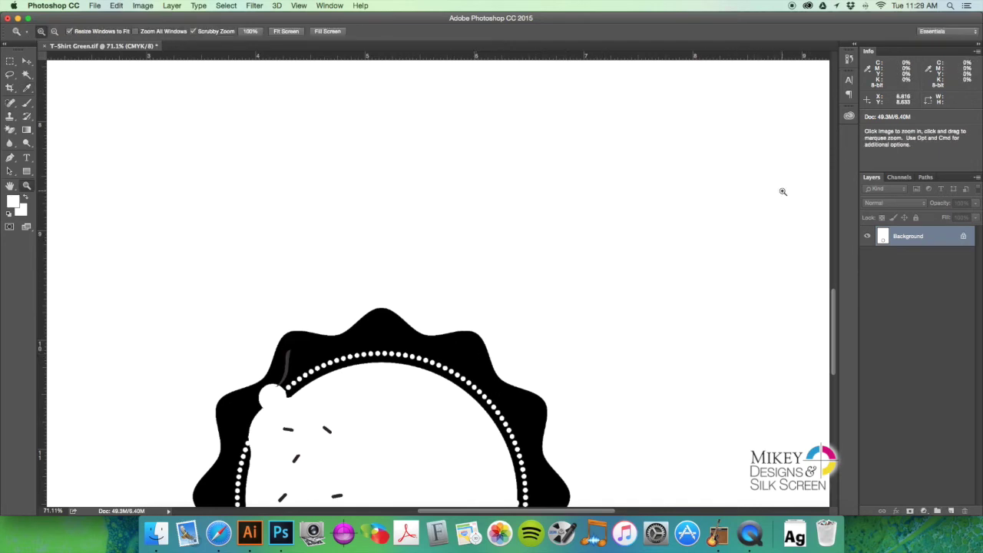
{"action": "key", "text": "super+0"}
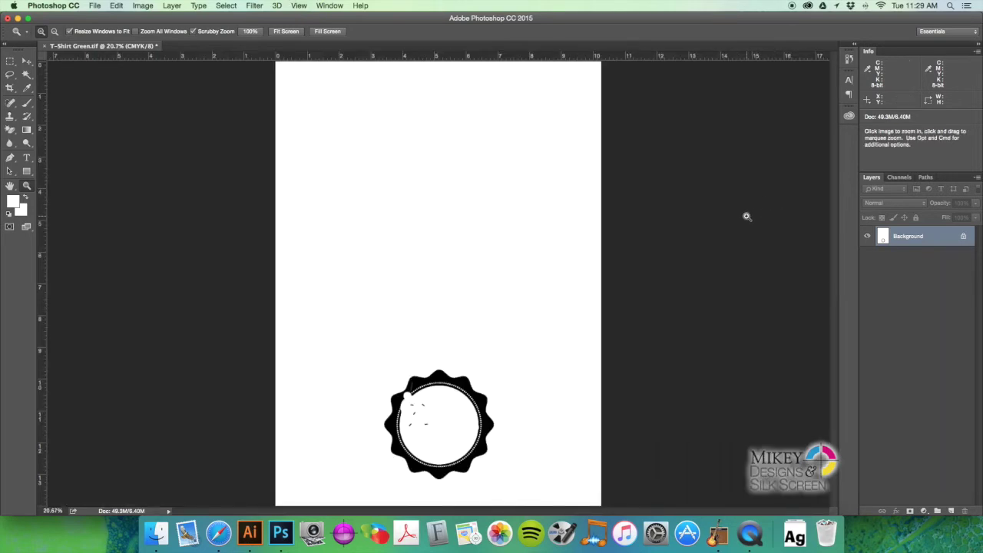
{"action": "key", "text": "super+w"}
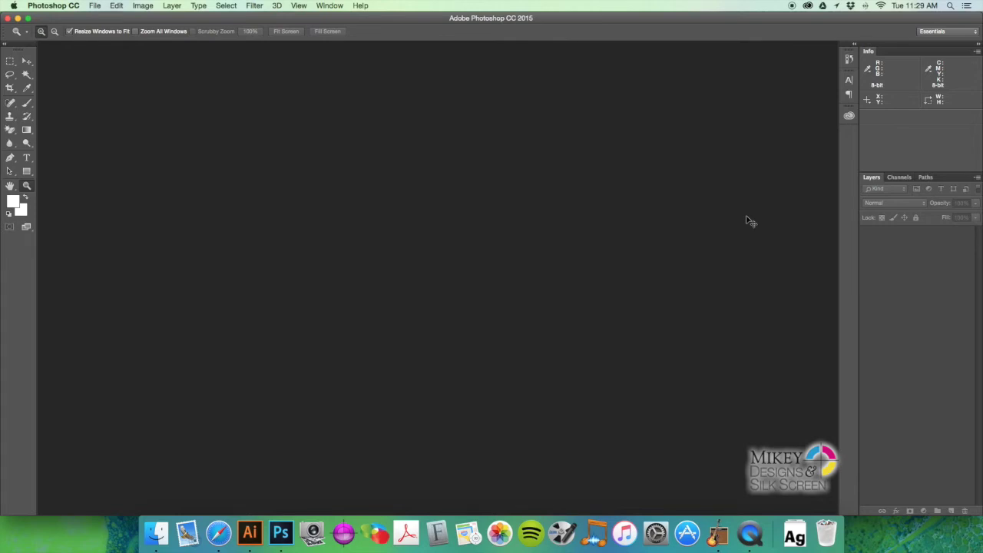
Step: Open T-Shirt CMYK.tif and zoom in on the chocolate bar character in the circular logo
{"action": "key", "text": "super+o"}
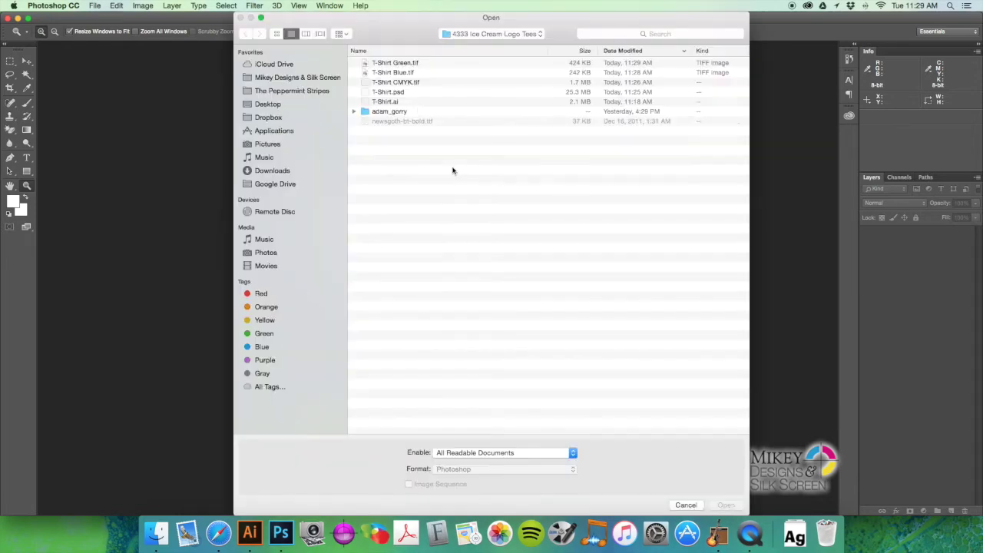
{"action": "left_click", "coordinate": [401, 82]}
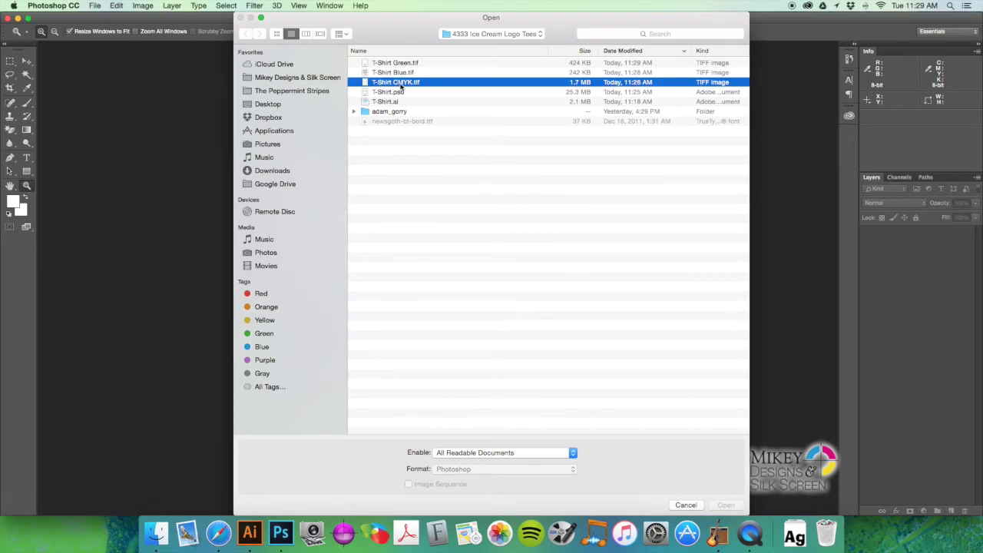
{"action": "left_click", "coordinate": [721, 504]}
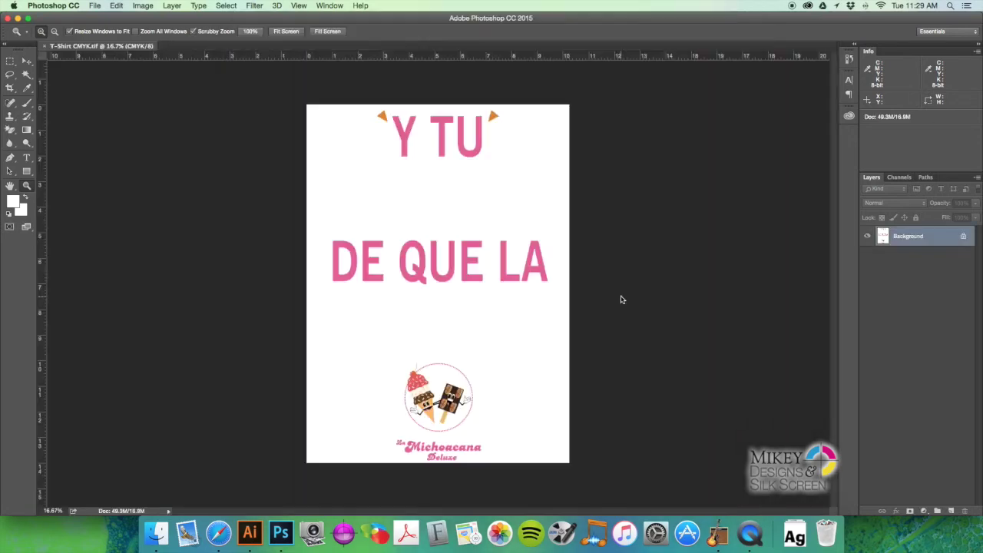
{"action": "left_click", "coordinate": [477, 386]}
{"action": "left_click_drag", "start_coordinate": [468, 422], "coordinate": [535, 406]}
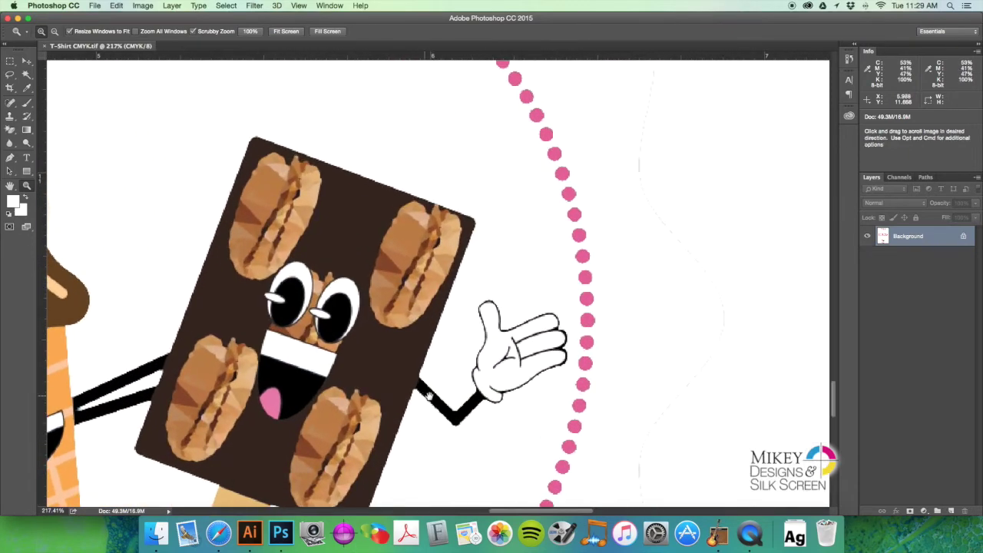
{"action": "left_click_drag", "start_coordinate": [428, 396], "coordinate": [531, 347]}
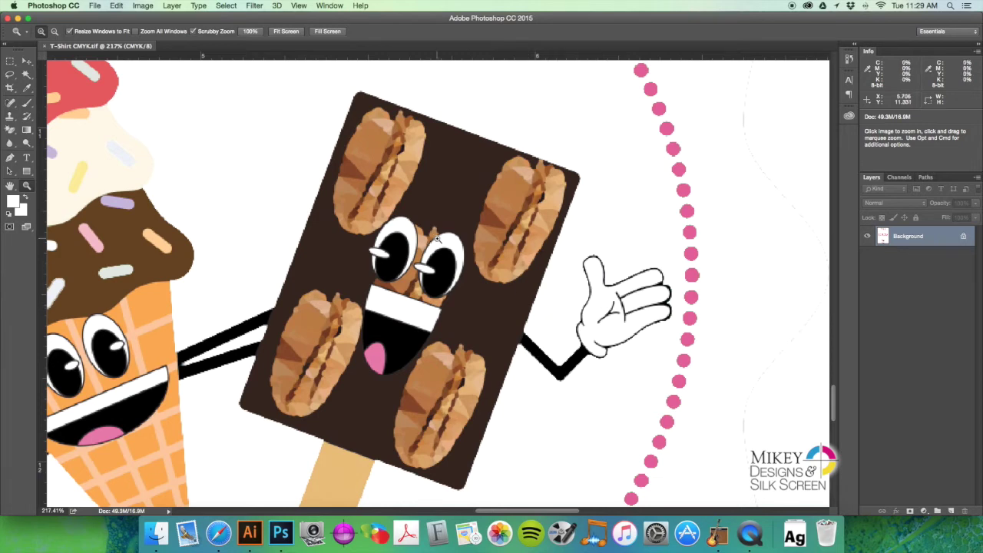
Step: Apply Levels to T-Shirt CMYK.tif with the black point sampled from the character's arm and a white point sample, then save and close it
{"action": "key", "text": "super+l"}
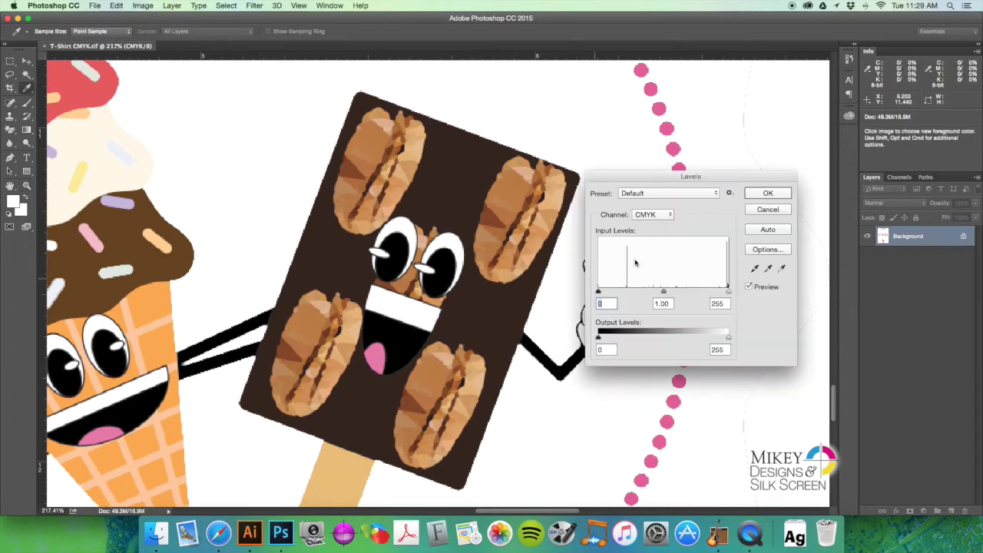
{"action": "left_click", "coordinate": [753, 268]}
{"action": "left_click_drag", "start_coordinate": [692, 176], "coordinate": [753, 123]}
{"action": "left_click", "coordinate": [577, 362]}
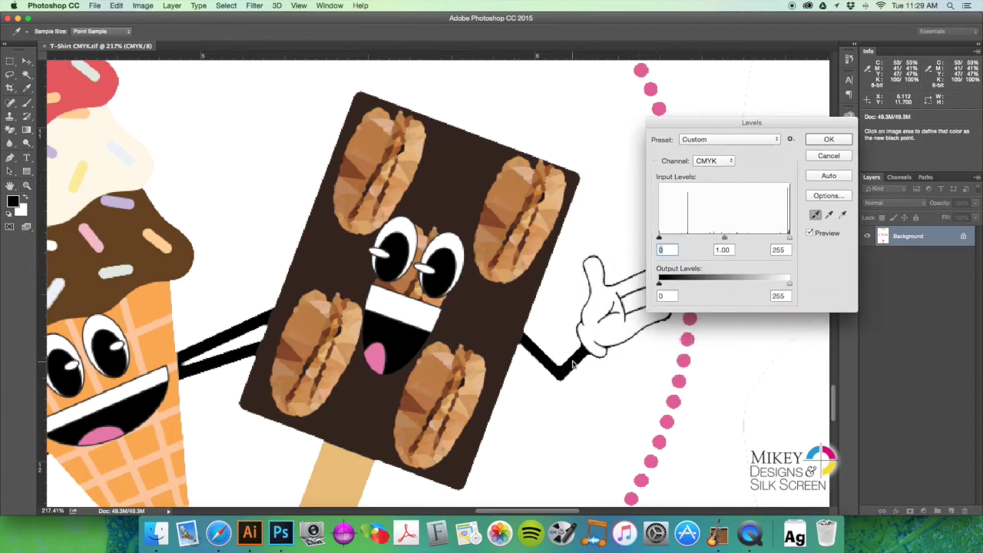
{"action": "left_click", "coordinate": [843, 215]}
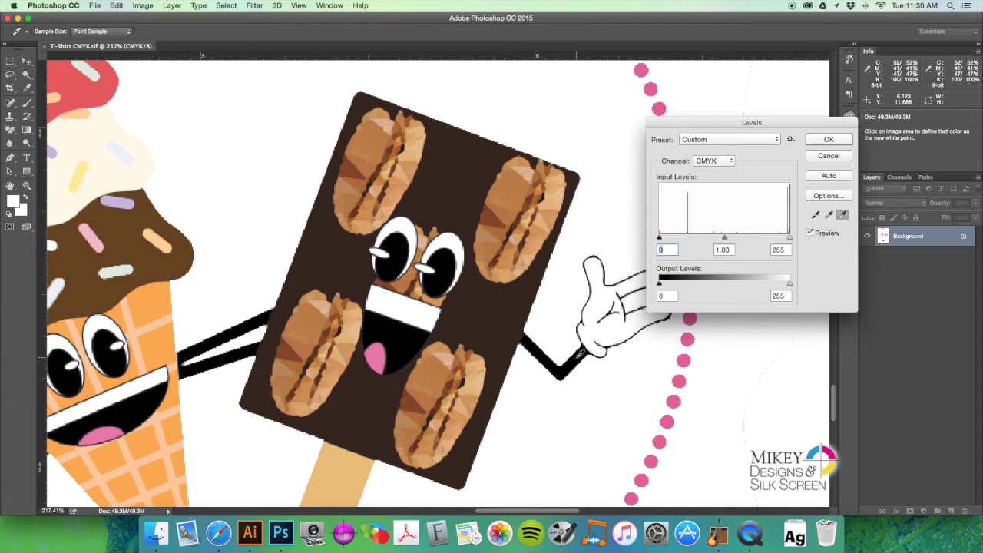
{"action": "left_click", "coordinate": [830, 140]}
{"action": "key", "text": "z"}
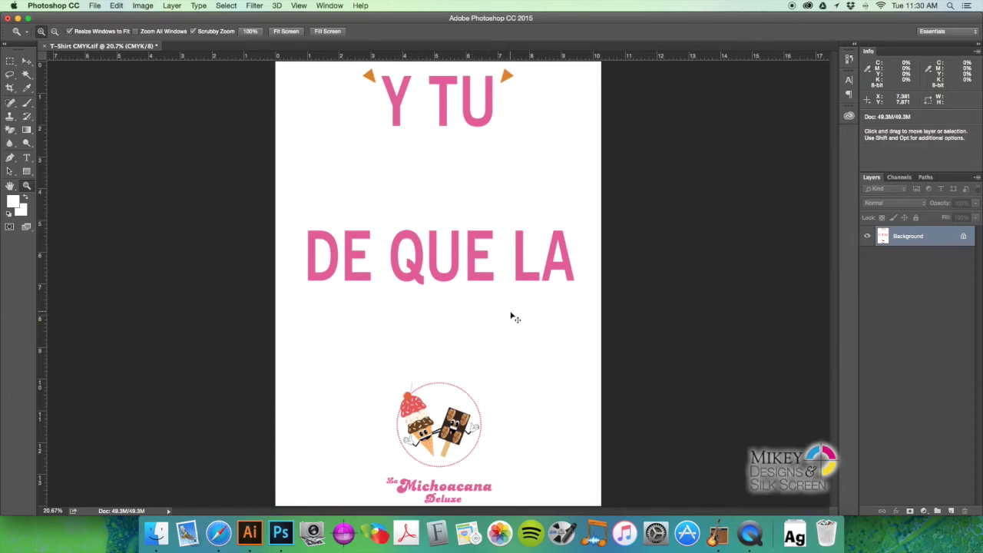
{"action": "key", "text": "super+w"}
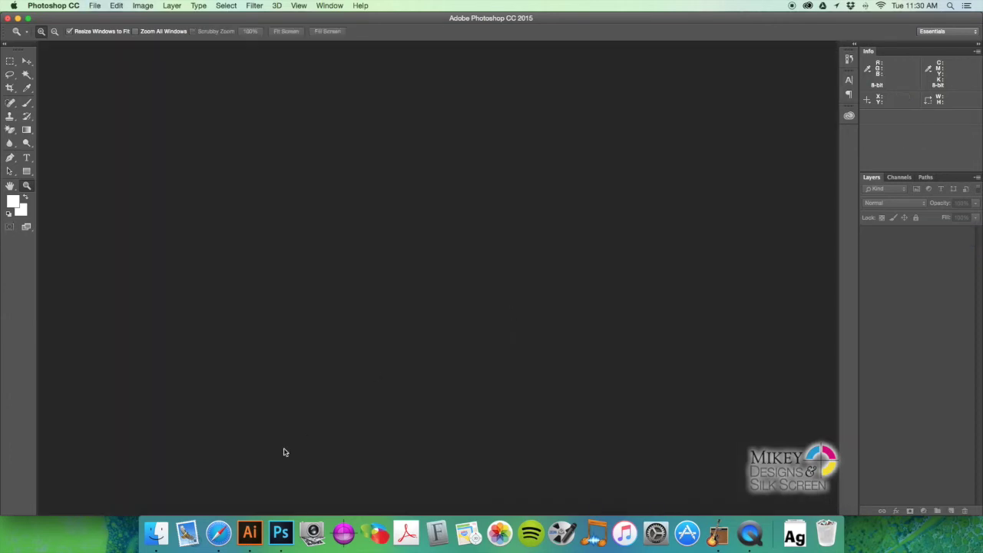
Step: Switch to Illustrator and open T-Shirt Registration Template.ait from the Templates folder, continuing past the color profile warning
{"action": "left_click", "coordinate": [254, 534]}
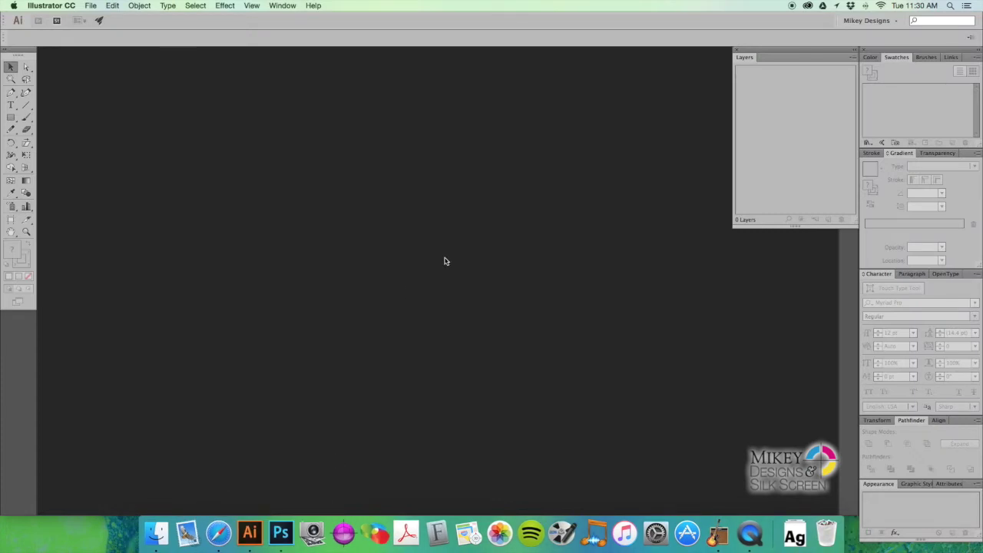
{"action": "key", "text": "super+o"}
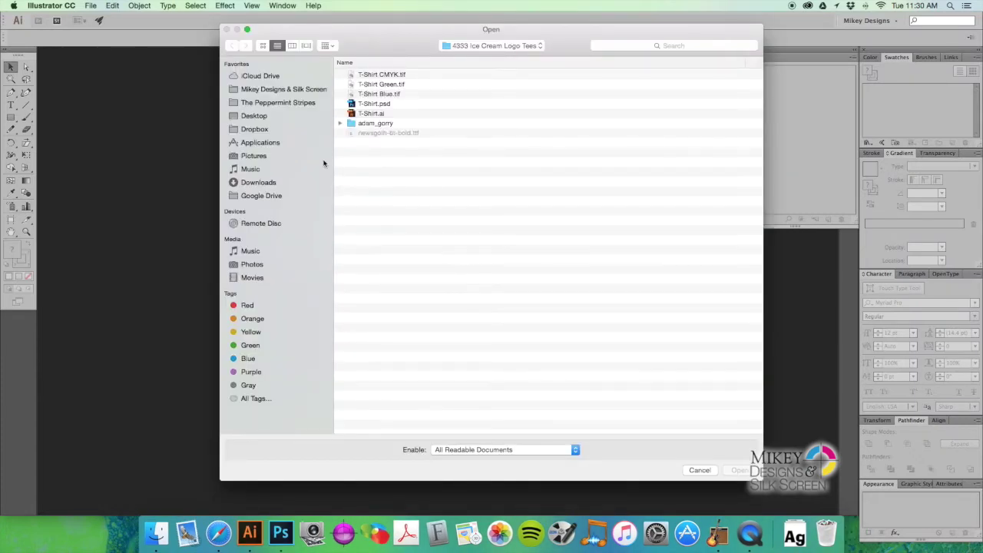
{"action": "left_click", "coordinate": [300, 90]}
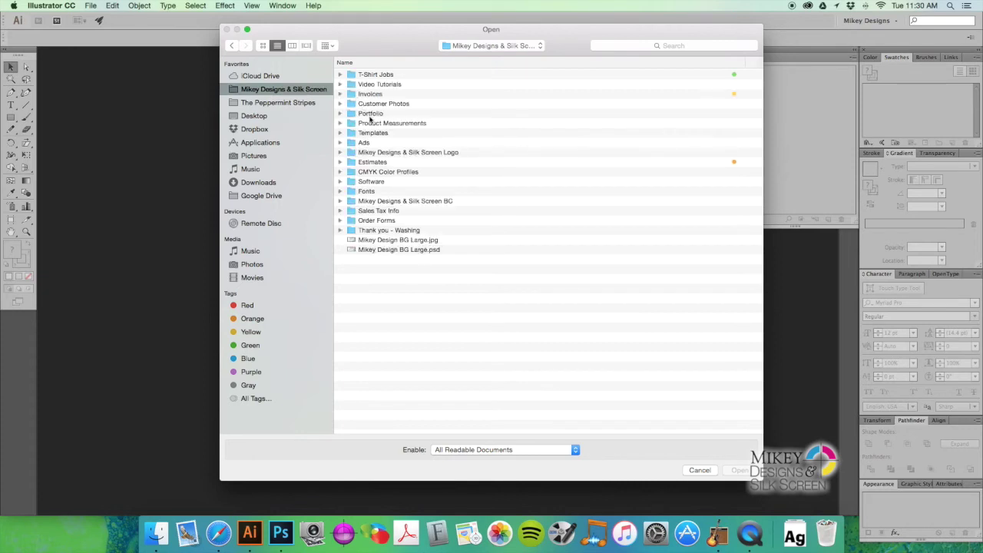
{"action": "double_click", "coordinate": [381, 133]}
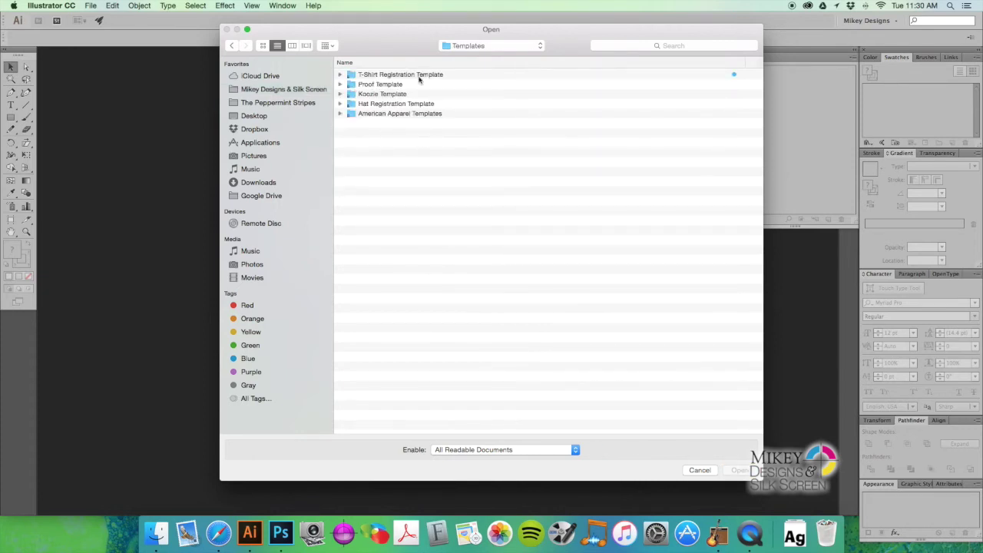
{"action": "double_click", "coordinate": [425, 76]}
{"action": "double_click", "coordinate": [416, 76]}
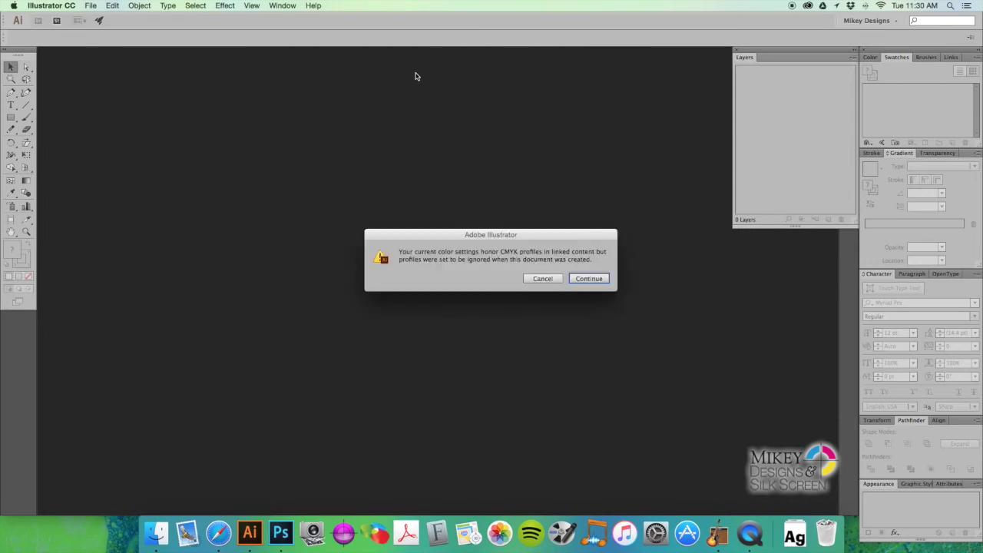
{"action": "key", "text": "Return"}
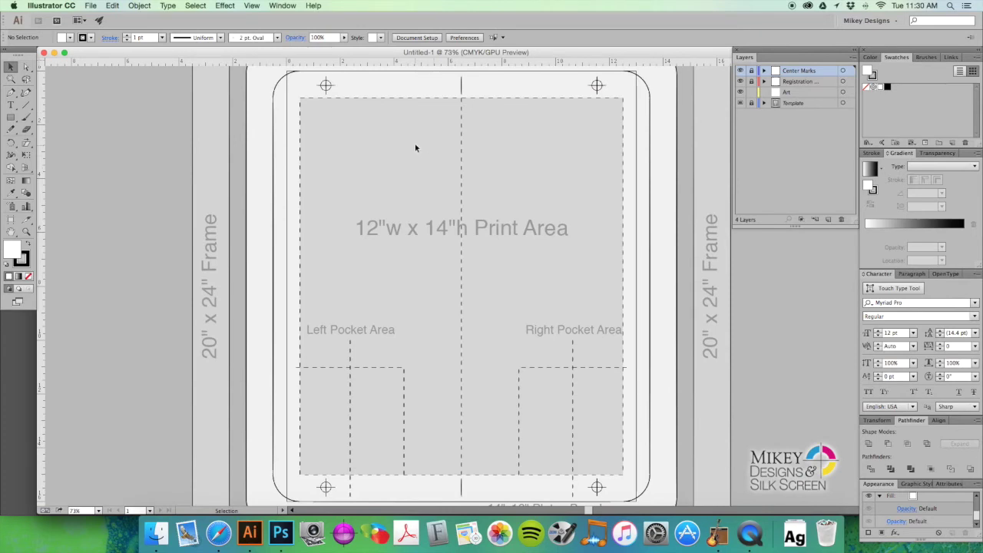
Step: View the Mikey Designs & Silk Screen home page with its Registration Template link in a new Safari tab, and return to Illustrator
{"action": "left_click", "coordinate": [218, 533]}
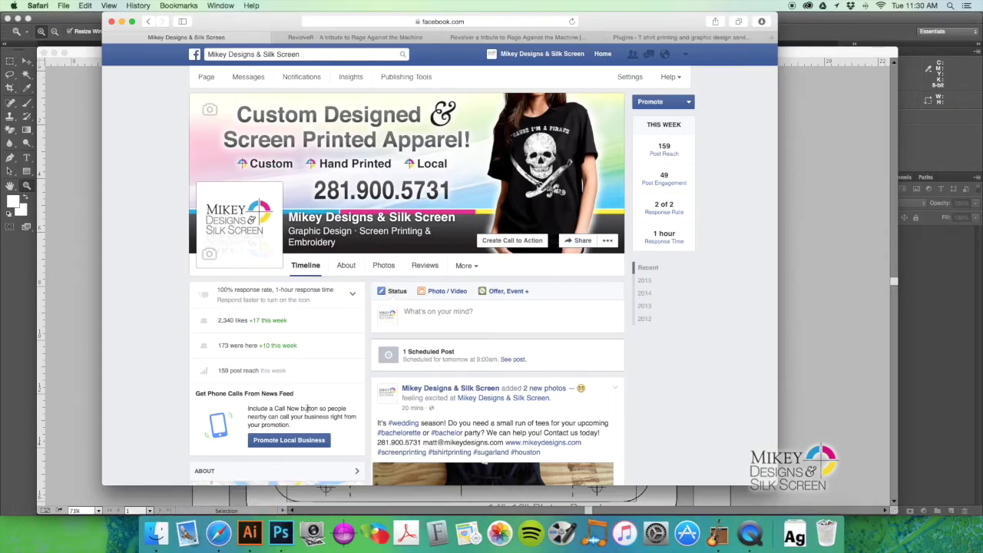
{"action": "key", "text": "super+t"}
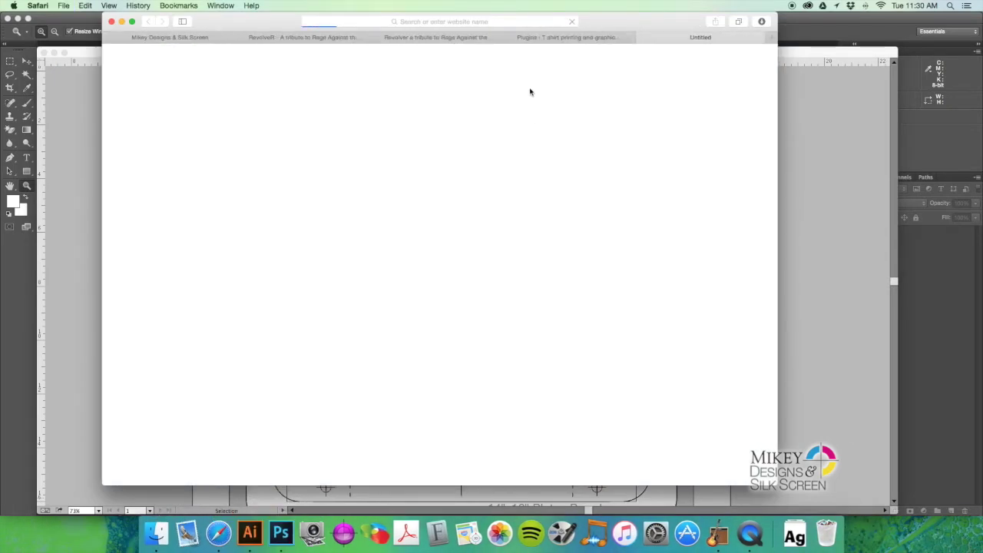
{"action": "left_click_drag", "start_coordinate": [614, 22], "coordinate": [643, 22]}
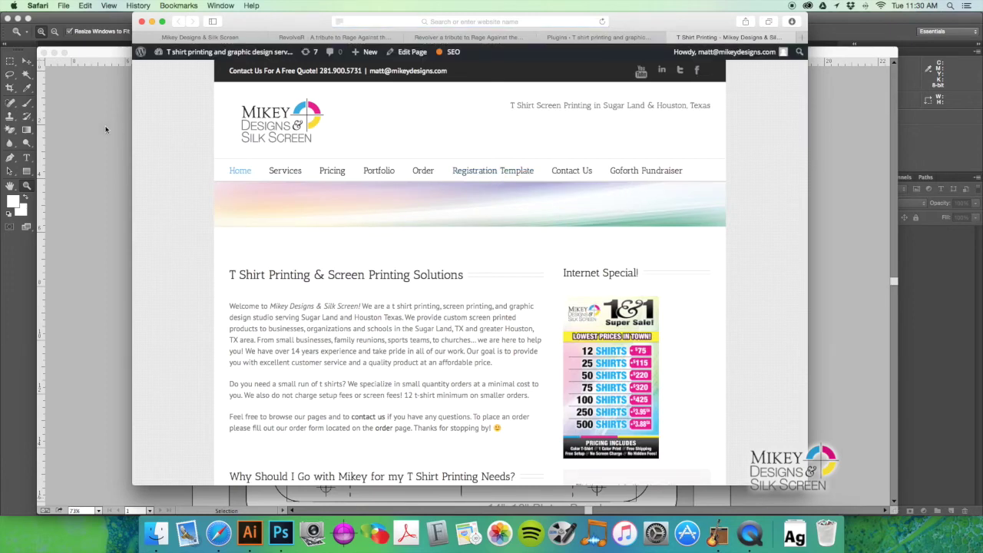
{"action": "key", "text": "super+Tab"}
{"action": "scroll", "coordinate": [369, 150], "scroll_direction": "left", "scroll_amount": 1}
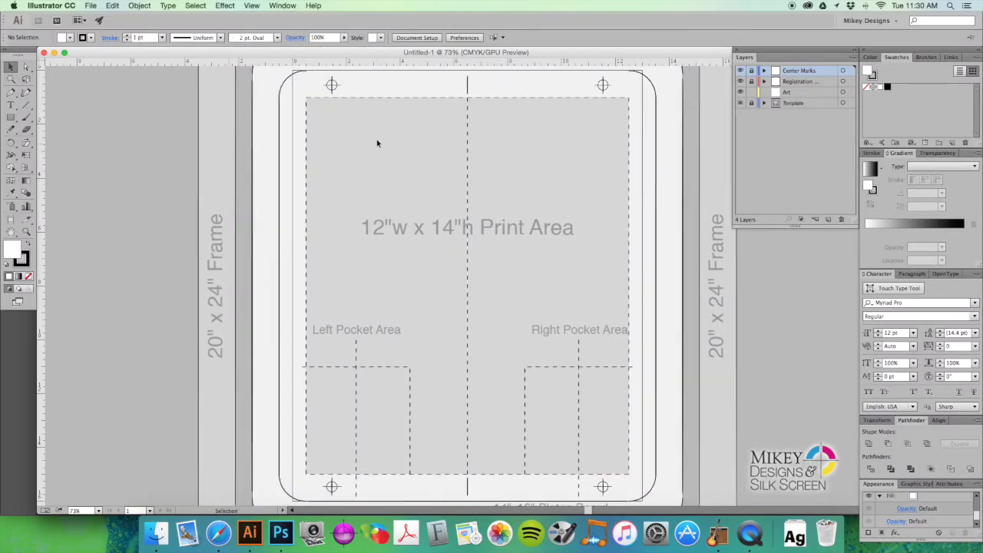
Step: Make the Art layer active and start placing files from the Ice Cream Logo Tees job folder
{"action": "left_click", "coordinate": [815, 93]}
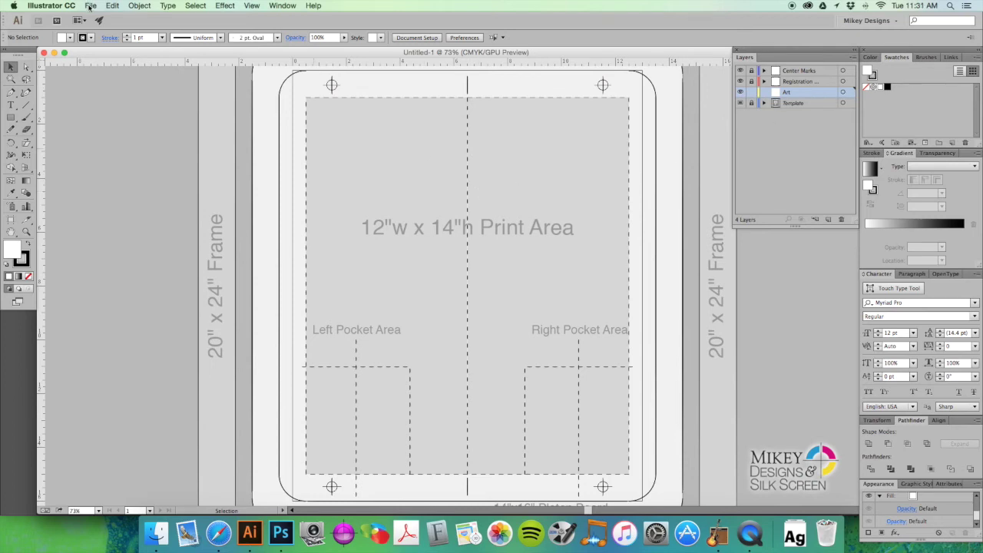
{"action": "left_click", "coordinate": [90, 7]}
{"action": "left_click", "coordinate": [357, 205]}
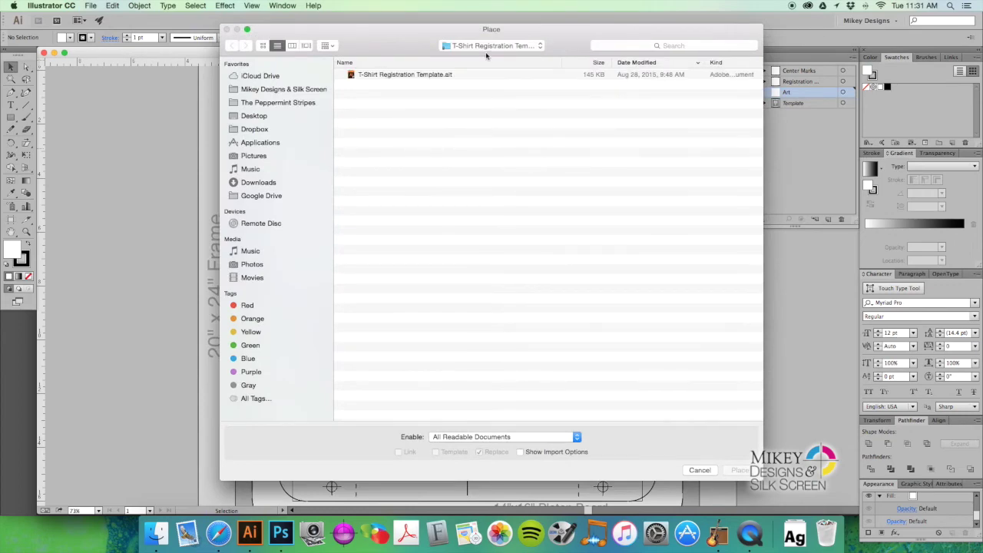
{"action": "left_click", "coordinate": [312, 91]}
{"action": "double_click", "coordinate": [378, 75]}
{"action": "left_click", "coordinate": [392, 75]}
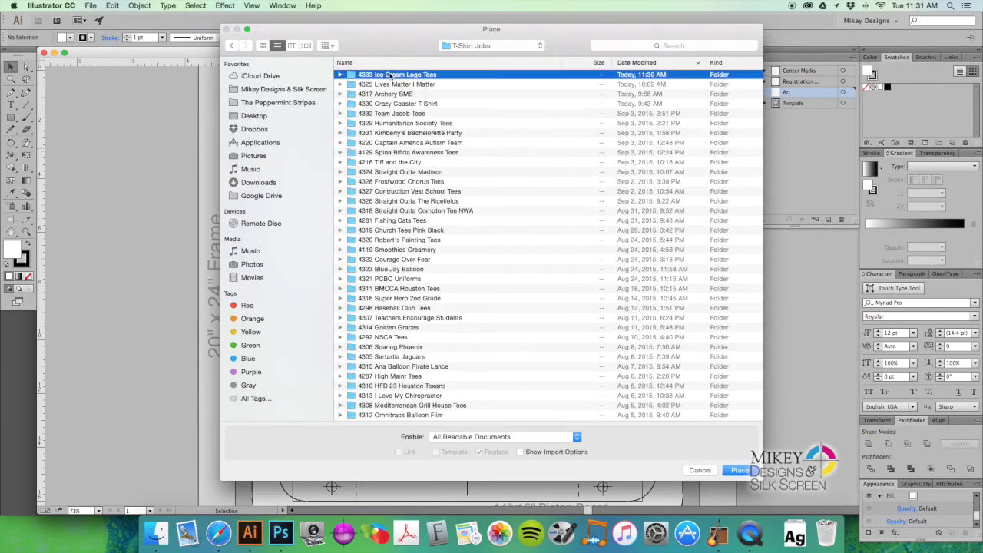
{"action": "double_click", "coordinate": [390, 74]}
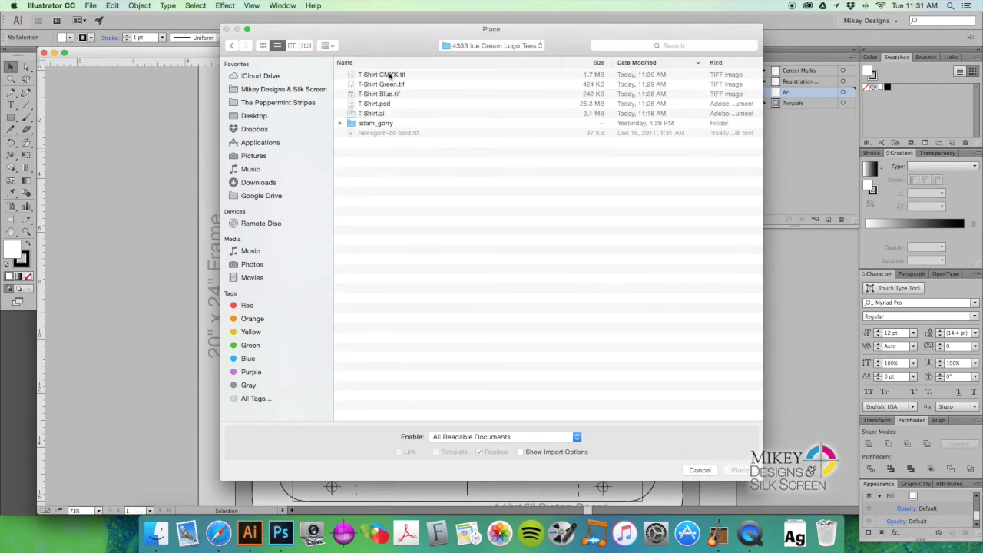
Step: Place T-Shirt CMYK.tif, T-Shirt Green.tif and T-Shirt Blue.tif as linked files, stacked from one shared corner point inside the print area
{"action": "left_click", "coordinate": [390, 75]}
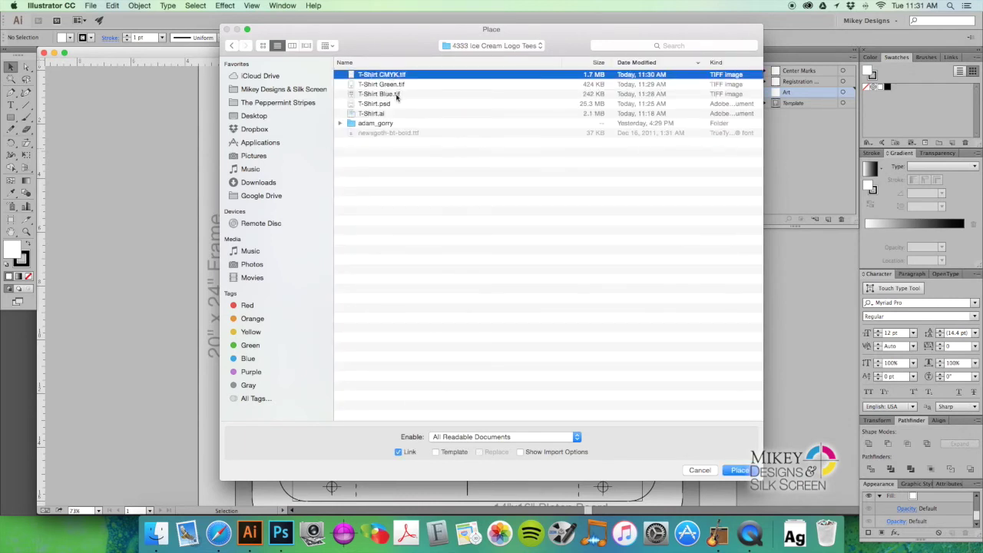
{"action": "left_click", "coordinate": [396, 94], "text": "shift"}
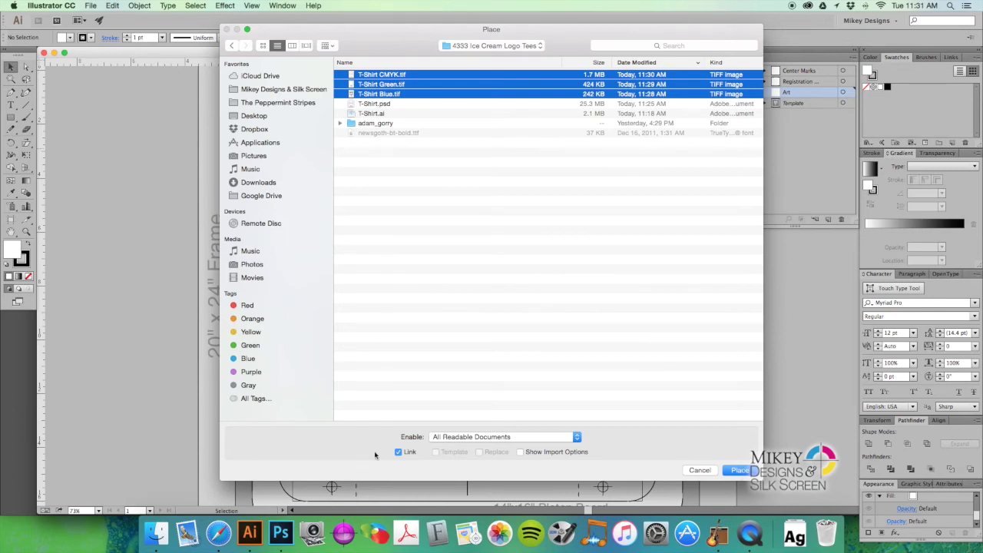
{"action": "left_click", "coordinate": [739, 470]}
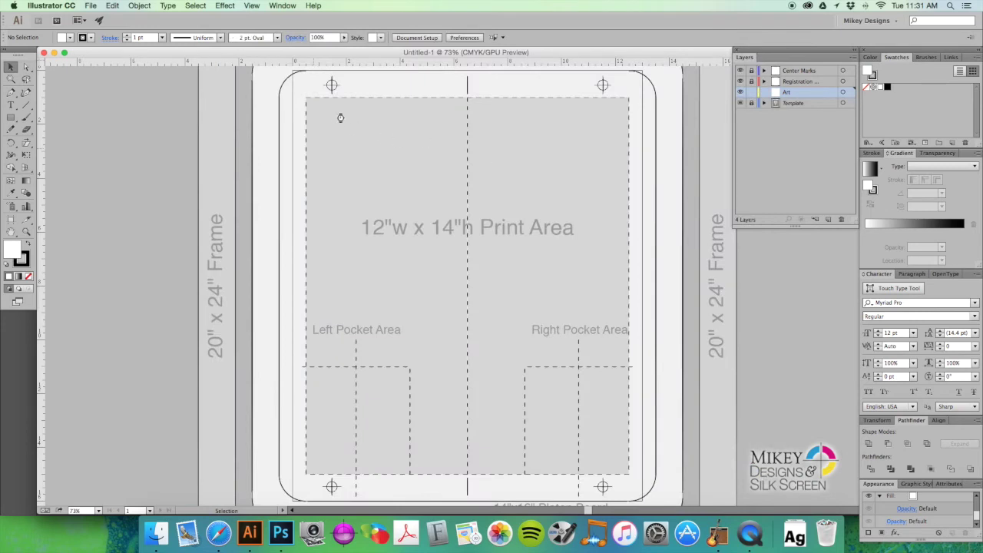
{"action": "left_click", "coordinate": [329, 113]}
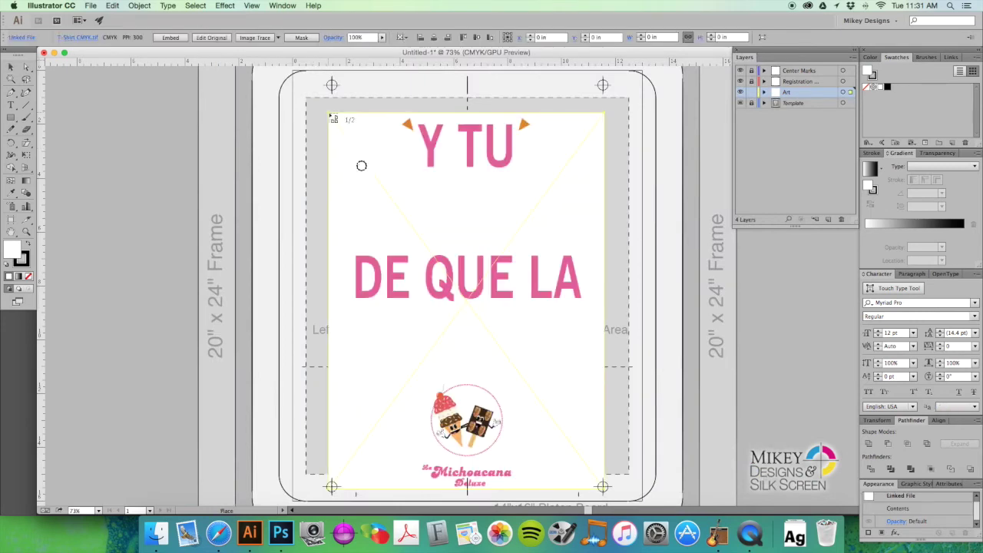
{"action": "left_click", "coordinate": [329, 112]}
{"action": "left_click", "coordinate": [329, 112]}
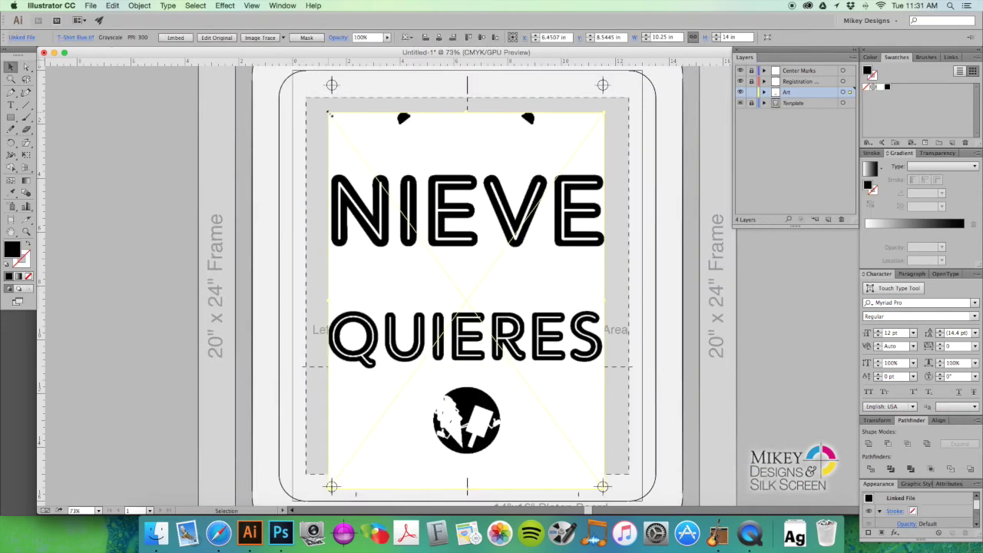
Step: Center all three placed images horizontally and vertically on the artboard, and deselect them
{"action": "left_click", "coordinate": [239, 135]}
{"action": "key", "text": "super+a"}
{"action": "scroll", "coordinate": [454, 223], "scroll_direction": "up", "scroll_amount": 2}
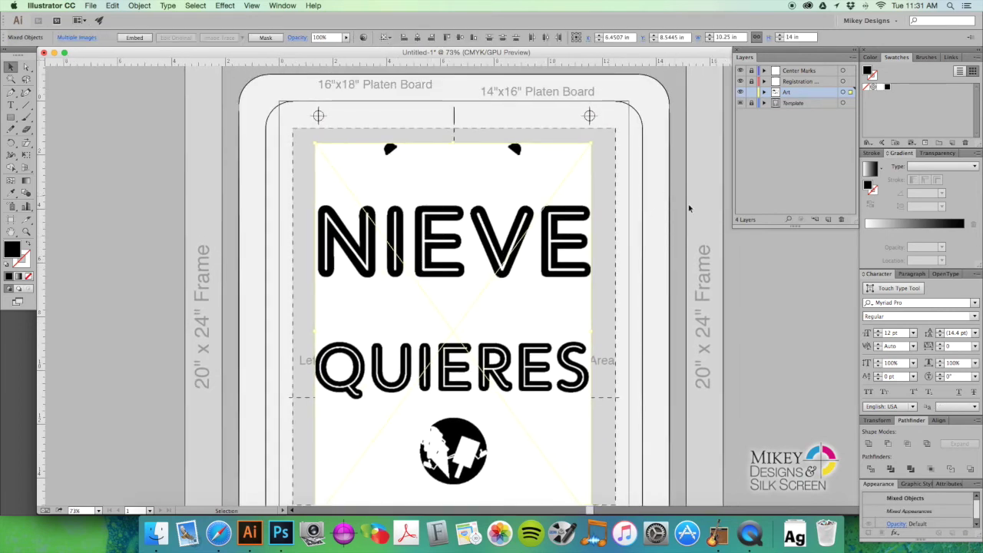
{"action": "left_click", "coordinate": [941, 422]}
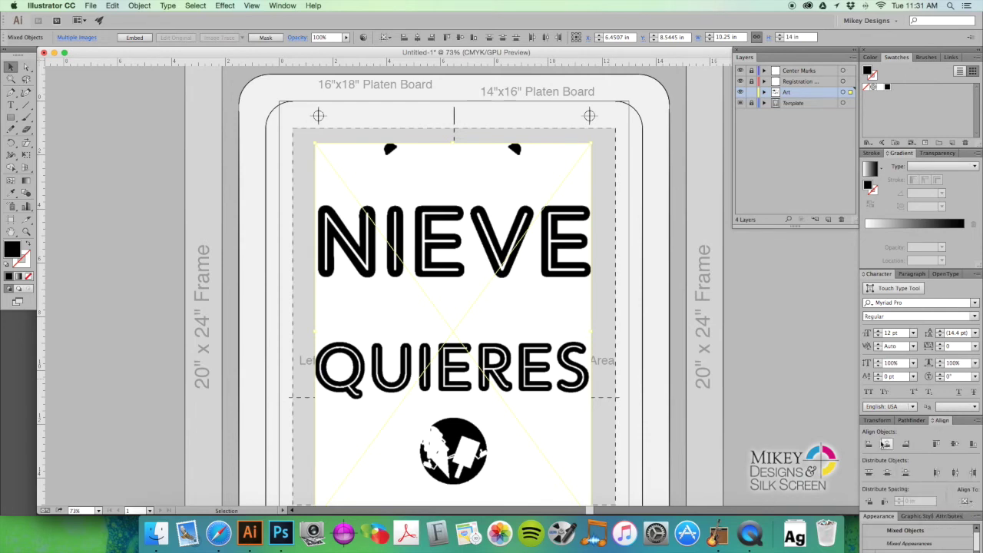
{"action": "left_click", "coordinate": [955, 444]}
{"action": "left_click", "coordinate": [956, 444]}
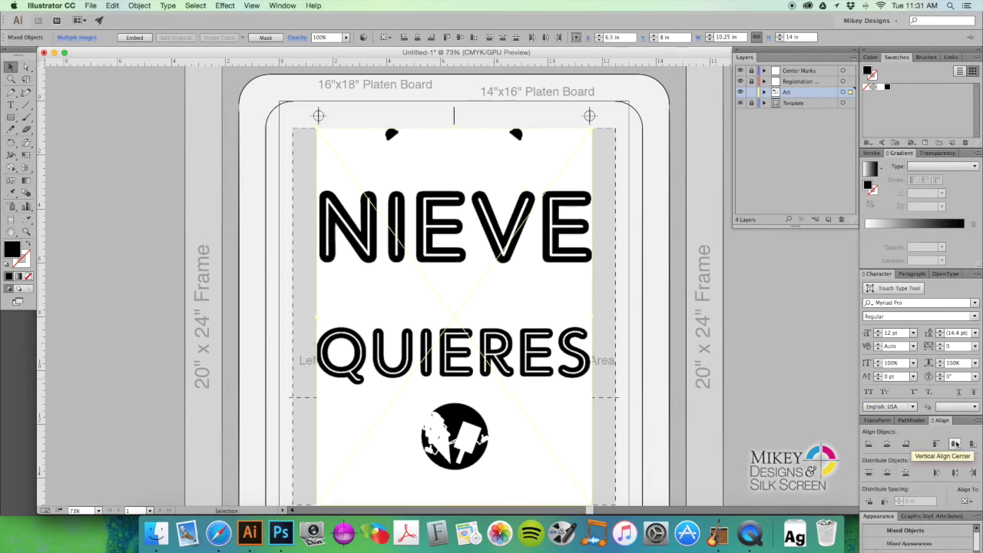
{"action": "left_click", "coordinate": [652, 251]}
{"action": "left_click_drag", "start_coordinate": [584, 282], "coordinate": [542, 255]}
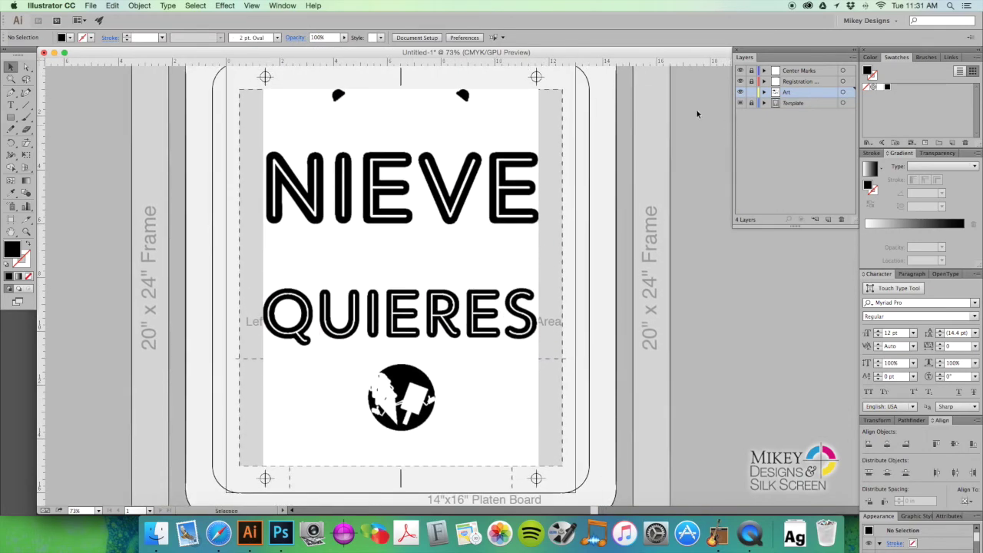
{"action": "left_click", "coordinate": [389, 169]}
{"action": "left_click", "coordinate": [871, 58]}
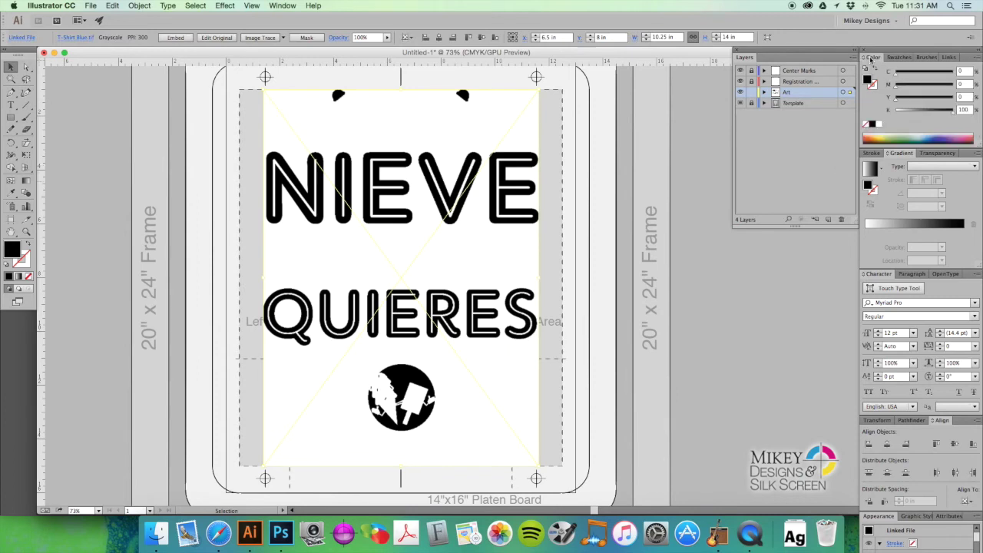
{"action": "left_click", "coordinate": [899, 57]}
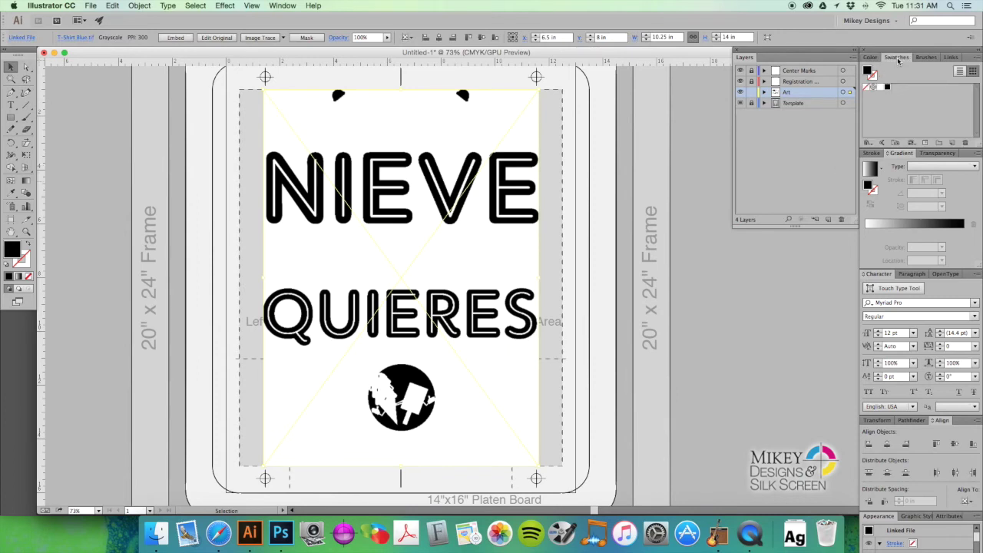
{"action": "left_click", "coordinate": [663, 143]}
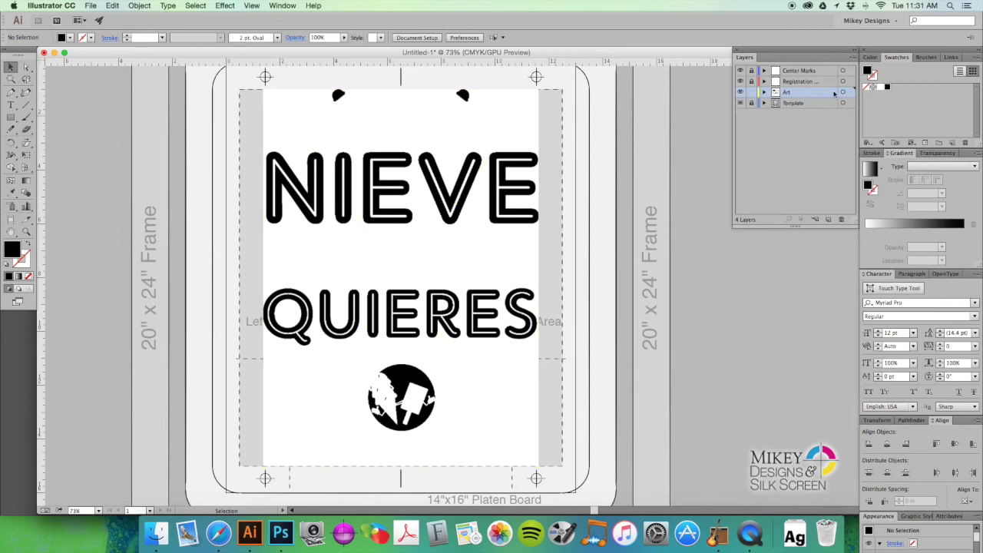
Step: Mix a green fill color with C=100, M=0, Y=100 and K=0, with no artwork selected
{"action": "left_click", "coordinate": [872, 58]}
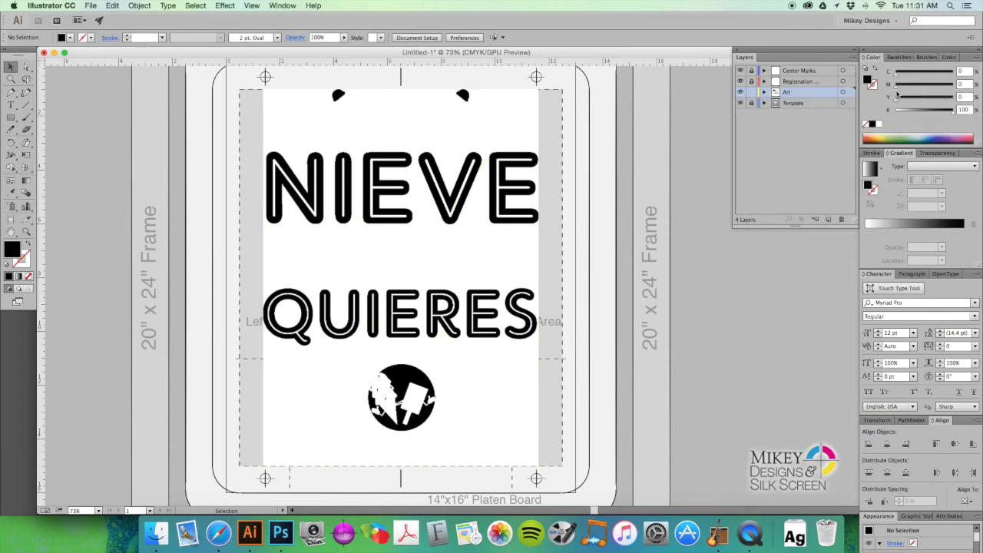
{"action": "left_click_drag", "start_coordinate": [913, 103], "coordinate": [963, 101]}
{"action": "left_click_drag", "start_coordinate": [897, 75], "coordinate": [955, 73]}
{"action": "left_click_drag", "start_coordinate": [952, 112], "coordinate": [891, 113]}
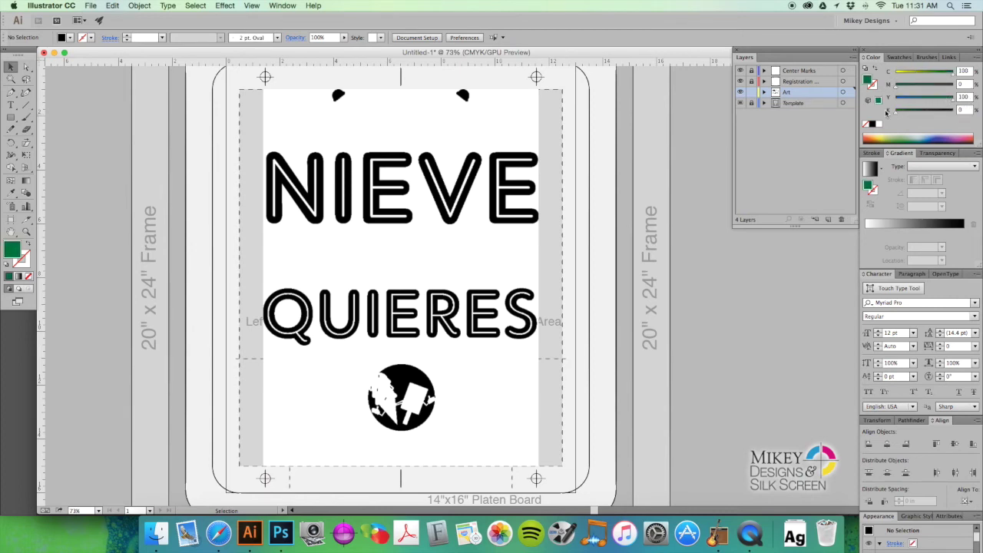
Step: Save the current green fill as a new spot color swatch named Green Spot
{"action": "left_click", "coordinate": [897, 58]}
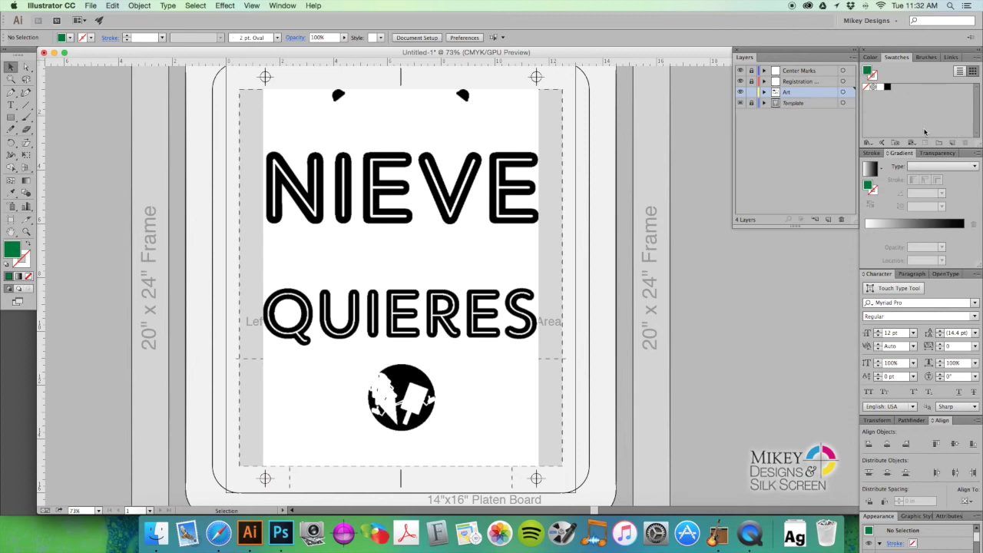
{"action": "left_click", "coordinate": [953, 144]}
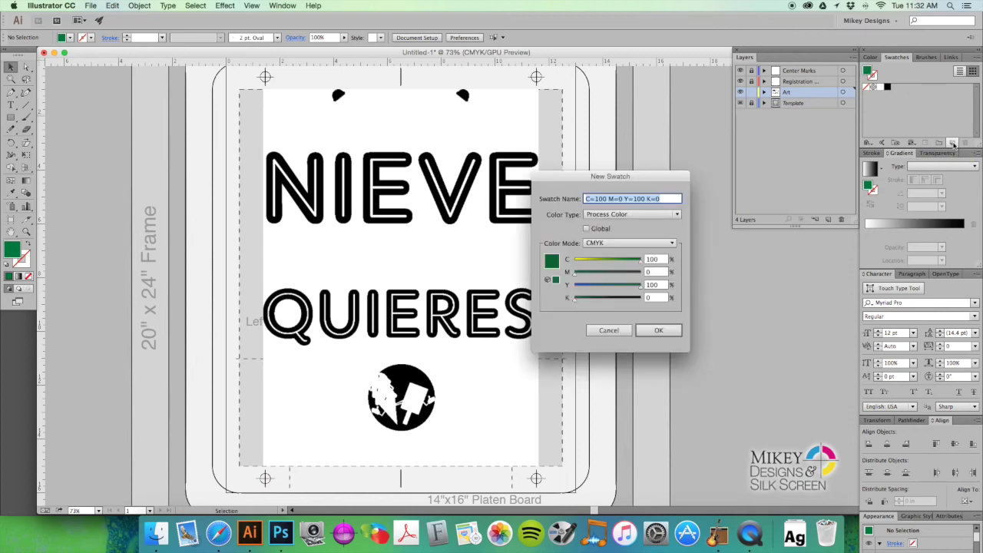
{"action": "type", "text": "G"}
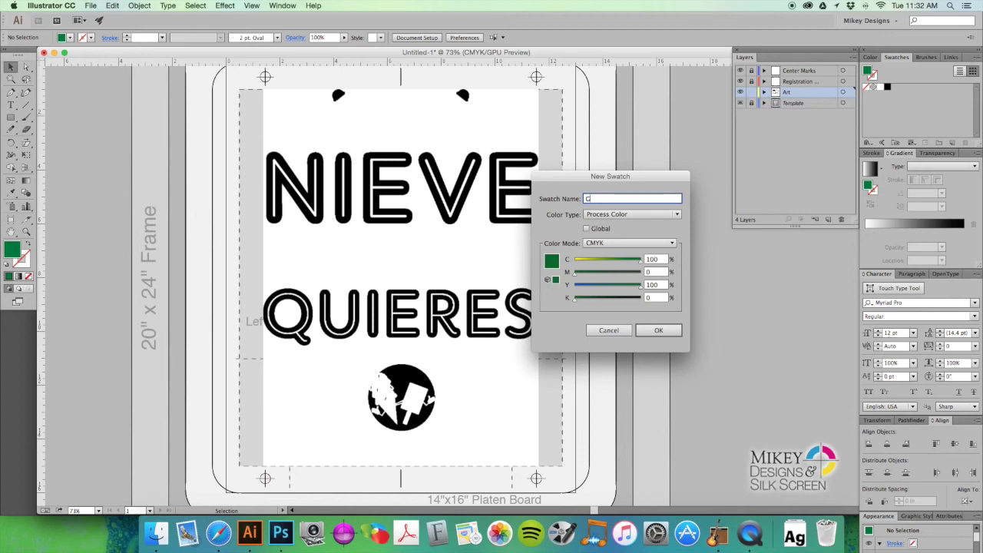
{"action": "type", "text": "reen Spot"}
{"action": "left_click", "coordinate": [611, 214]}
{"action": "left_click", "coordinate": [611, 238]}
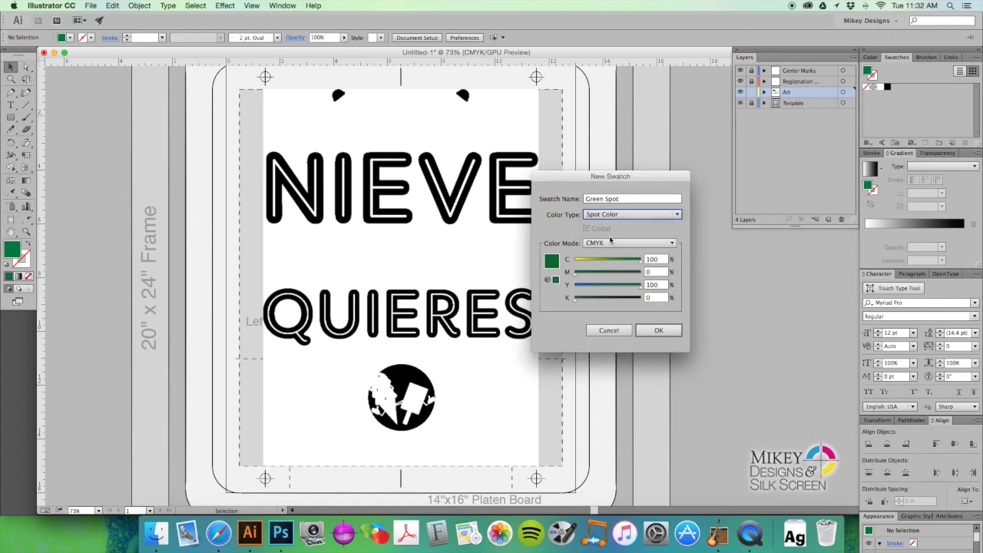
{"action": "left_click", "coordinate": [663, 331]}
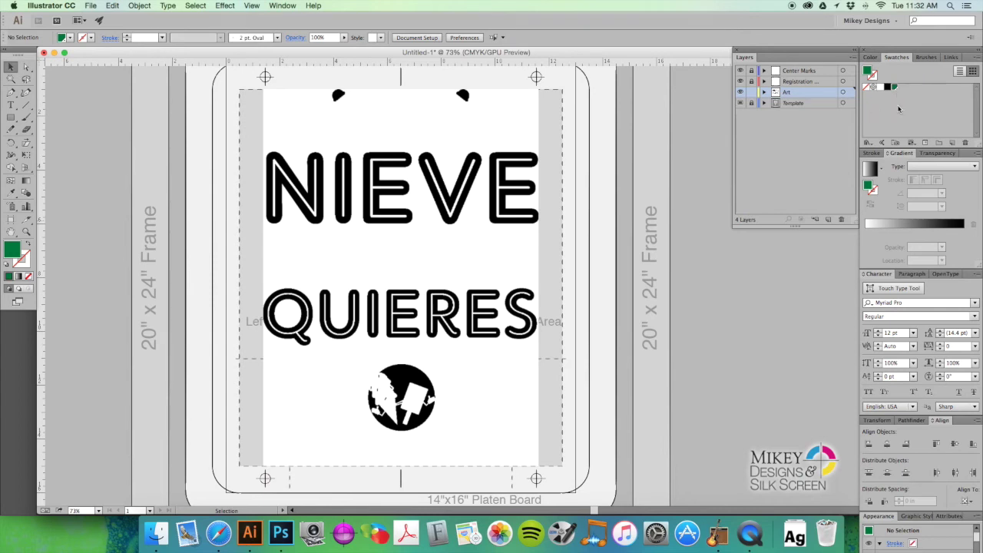
Step: Create a spot color swatch named Blue Spot with C=100, M=0, Y=0 and K=0
{"action": "left_click", "coordinate": [953, 143]}
{"action": "left_click_drag", "start_coordinate": [639, 289], "coordinate": [543, 290]}
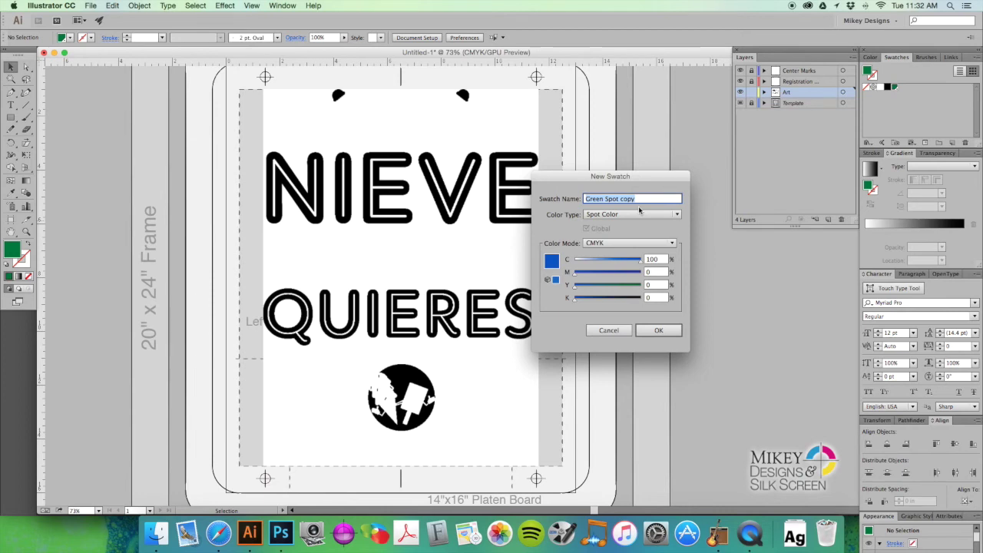
{"action": "type", "text": "Blue Spot"}
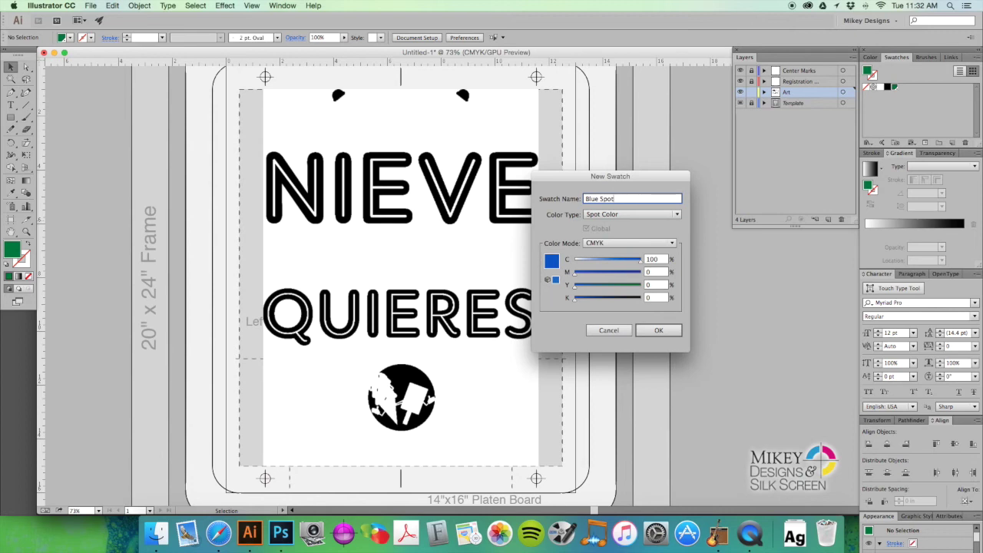
{"action": "left_click", "coordinate": [656, 331]}
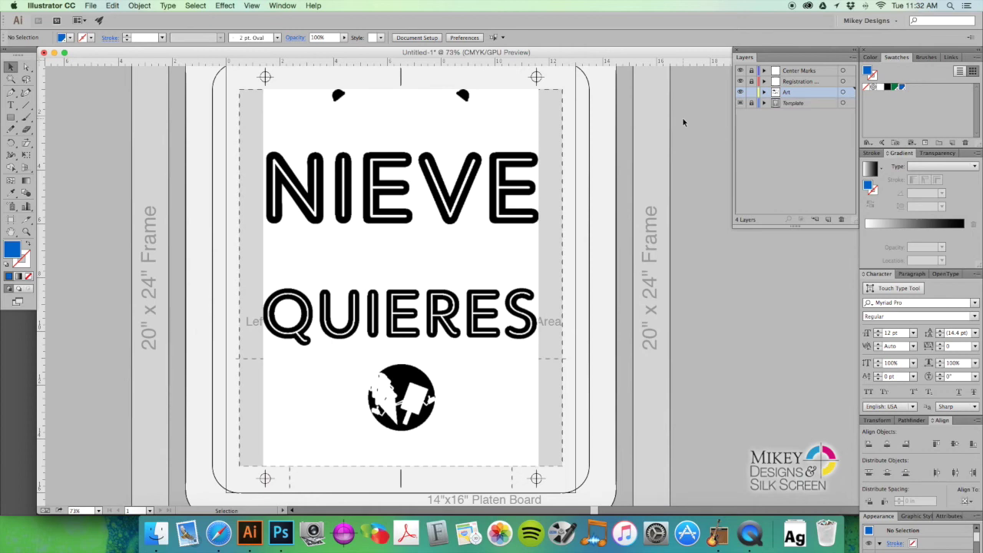
Step: Recolor the placed T-Shirt Blue.tif image with the Blue Spot swatch
{"action": "key", "text": "space"}
{"action": "left_click_drag", "start_coordinate": [490, 184], "coordinate": [514, 185]}
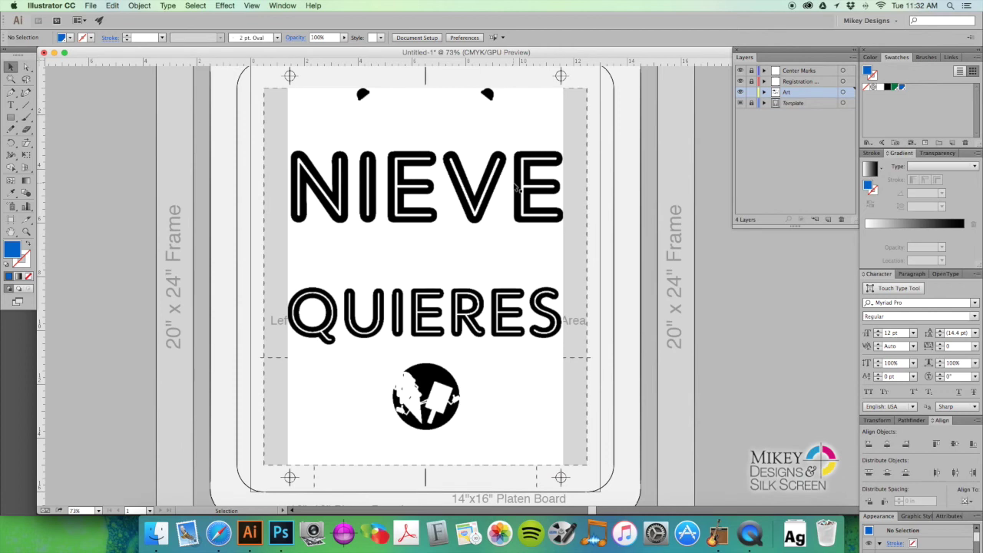
{"action": "key", "text": "space"}
{"action": "left_click_drag", "start_coordinate": [492, 191], "coordinate": [498, 205]}
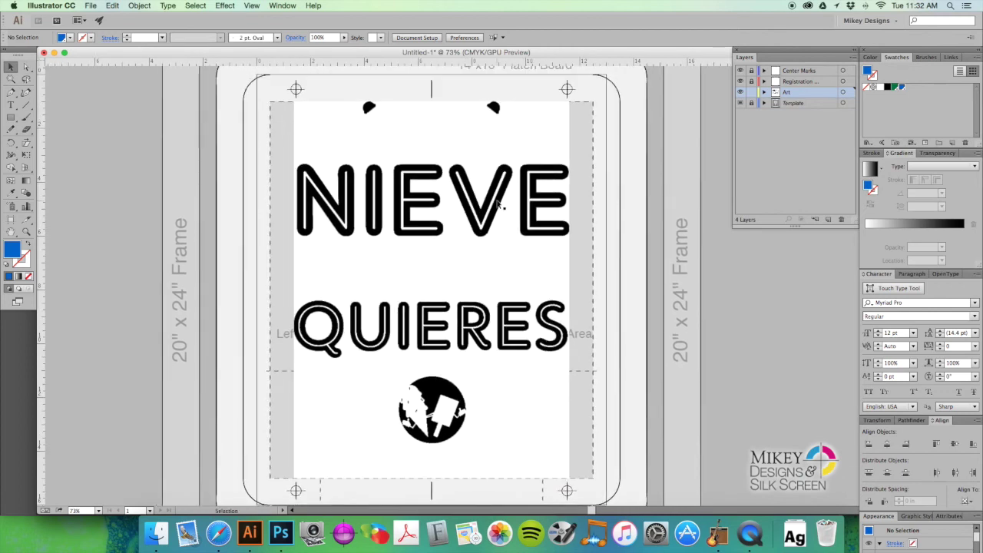
{"action": "scroll", "coordinate": [497, 204], "scroll_direction": "left", "scroll_amount": 5}
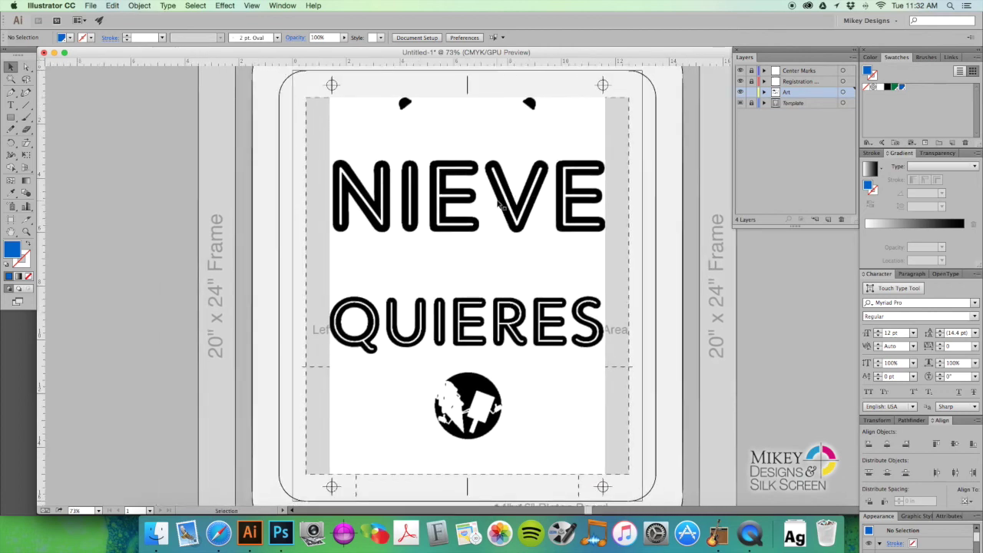
{"action": "left_click", "coordinate": [512, 200]}
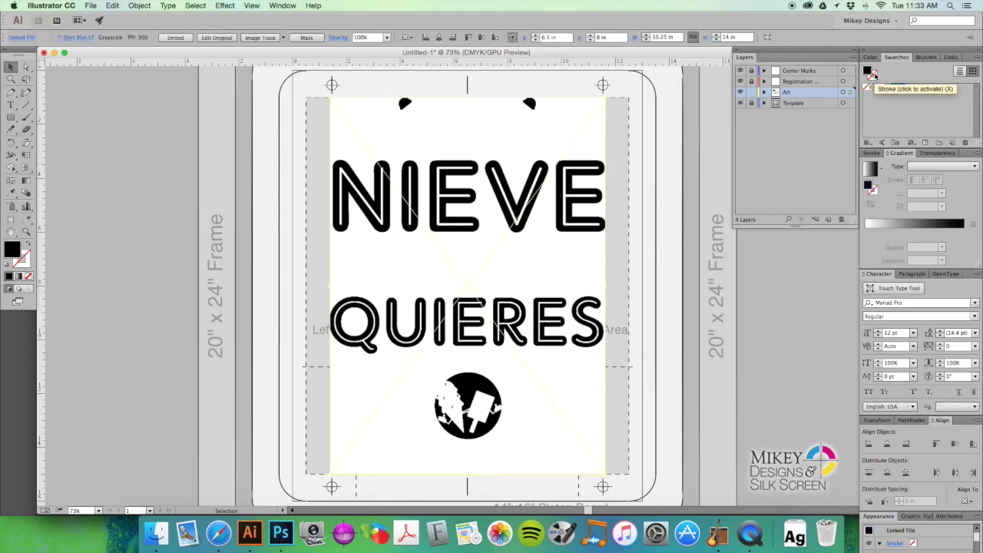
{"action": "left_click", "coordinate": [904, 89]}
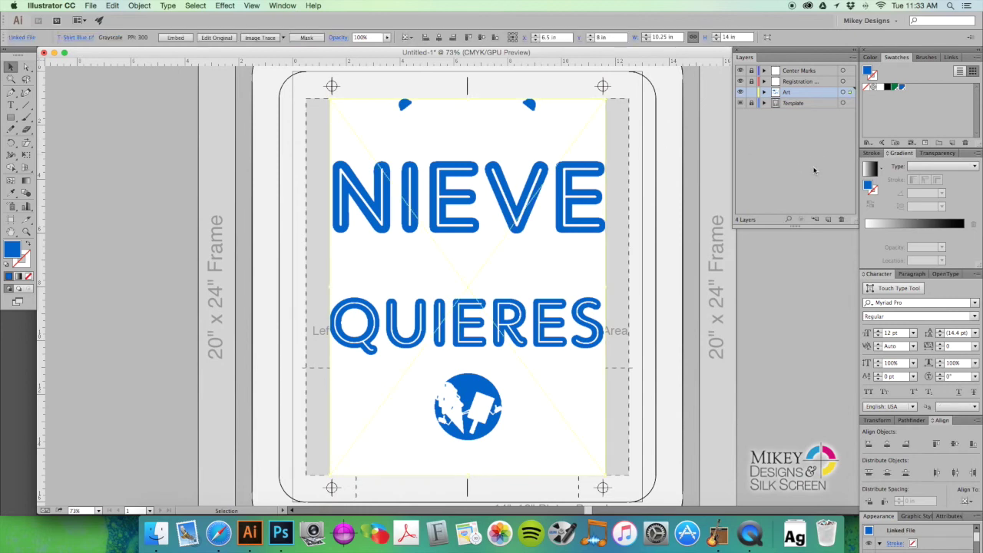
Step: Set the blending mode of T-Shirt Blue.tif to Multiply
{"action": "left_click", "coordinate": [937, 153]}
{"action": "left_click", "coordinate": [900, 167]}
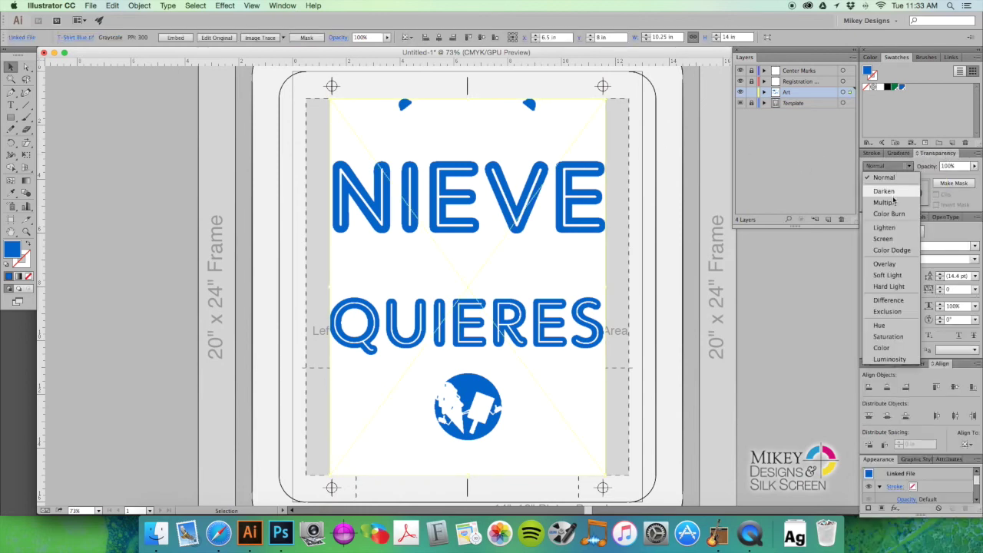
{"action": "left_click", "coordinate": [883, 195]}
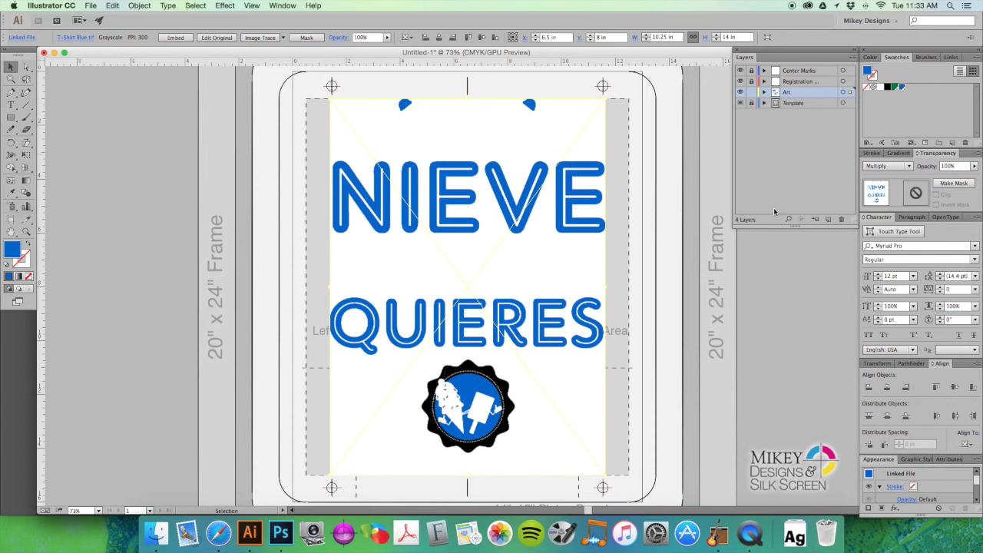
Step: Hide T-Shirt Blue.tif and select the T-Shirt Green.tif image beneath it
{"action": "key", "text": "super"}
{"action": "key", "text": "super+3"}
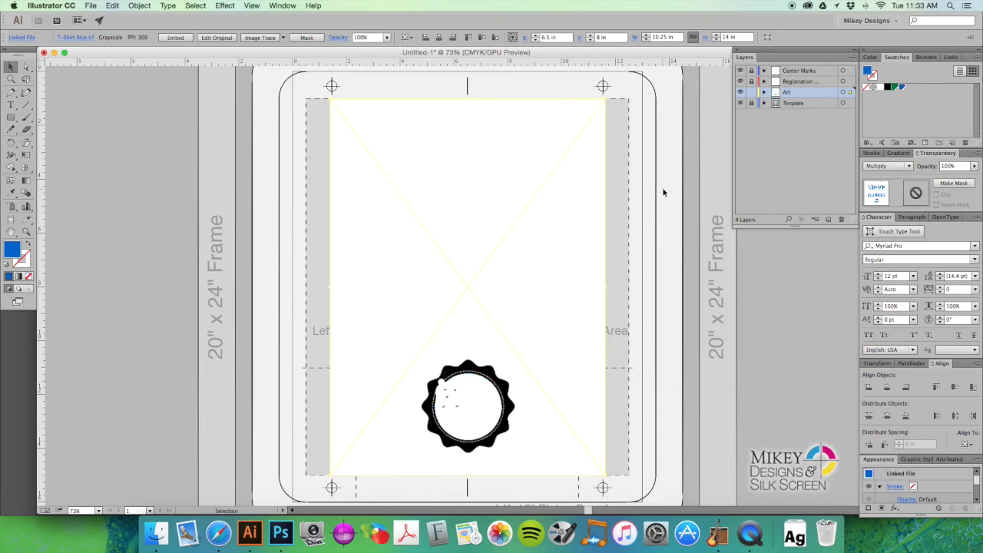
{"action": "left_click", "coordinate": [478, 210]}
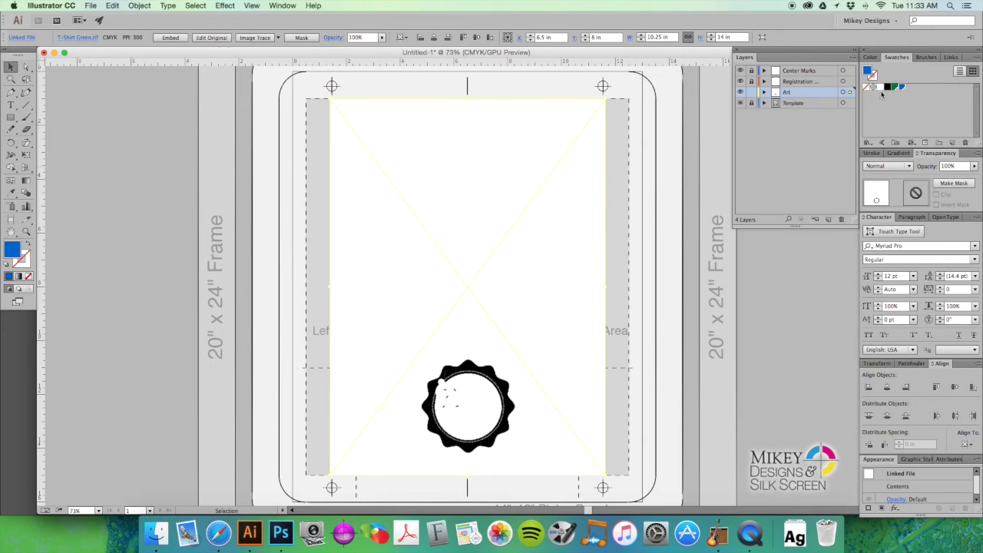
Step: Set the blending mode of the T-Shirt Green.tif image to Multiply, keeping the image in its original position
{"action": "left_click", "coordinate": [904, 170]}
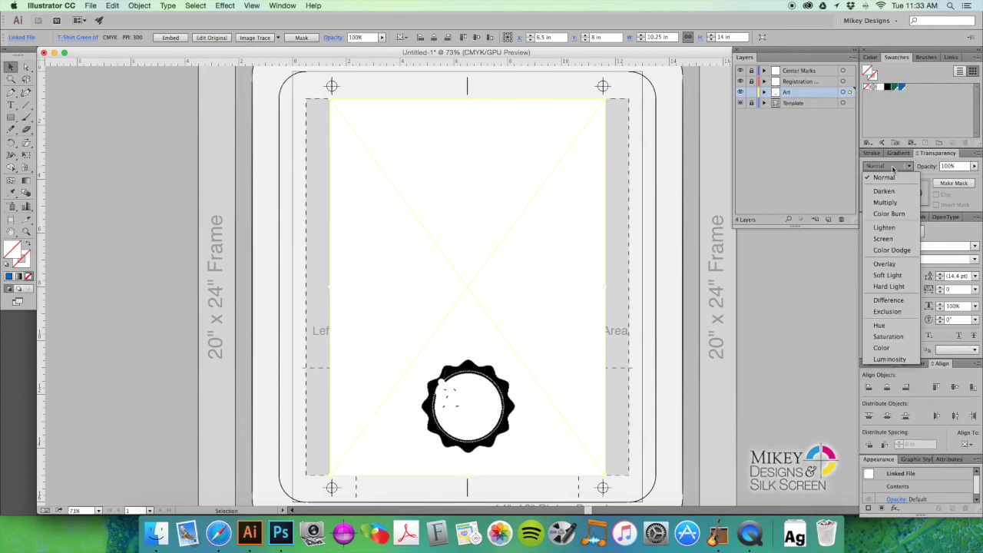
{"action": "left_click", "coordinate": [895, 204]}
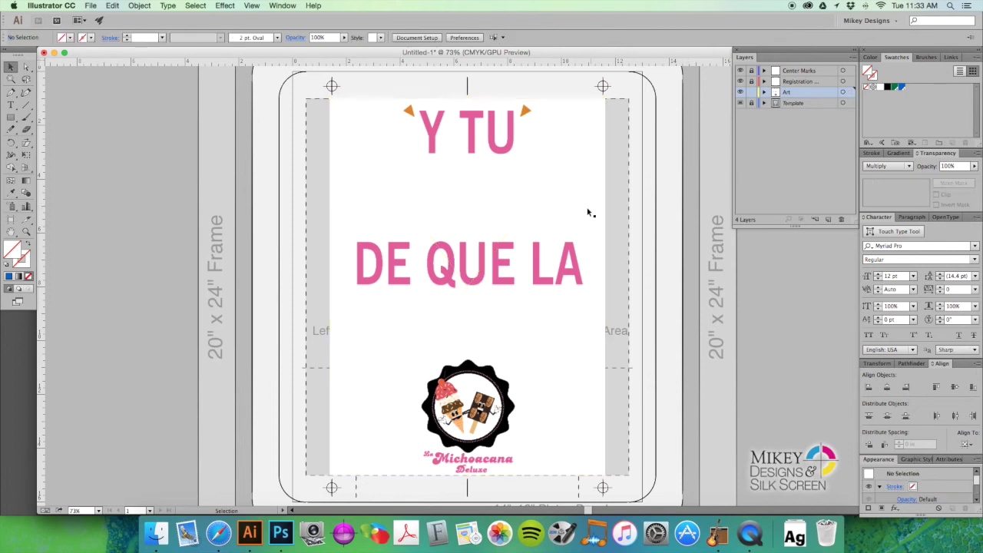
{"action": "left_click_drag", "start_coordinate": [560, 204], "coordinate": [632, 238]}
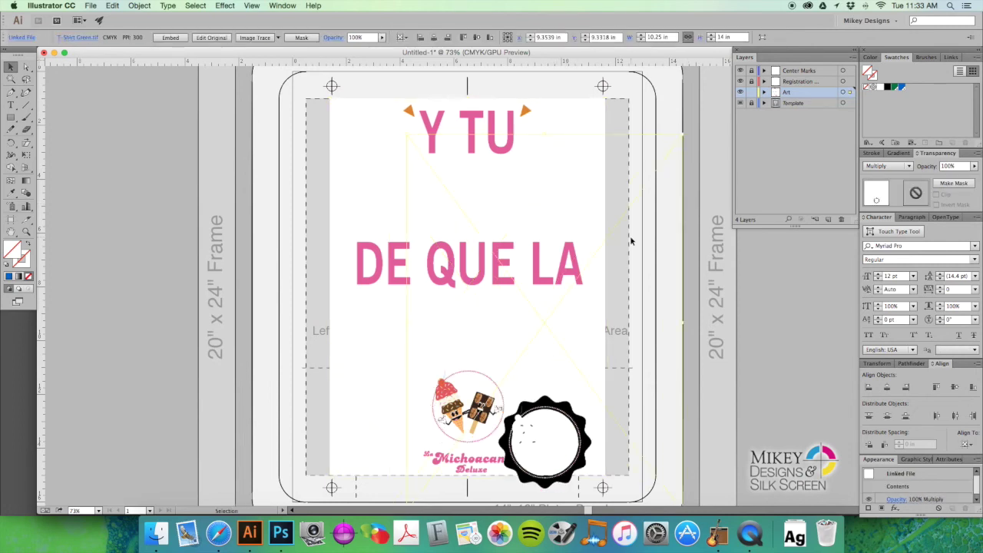
{"action": "key", "text": "cmd+z"}
Step: Try to recolor the placed T-Shirt Green.tif image with the green spot swatch
{"action": "left_click", "coordinate": [895, 88]}
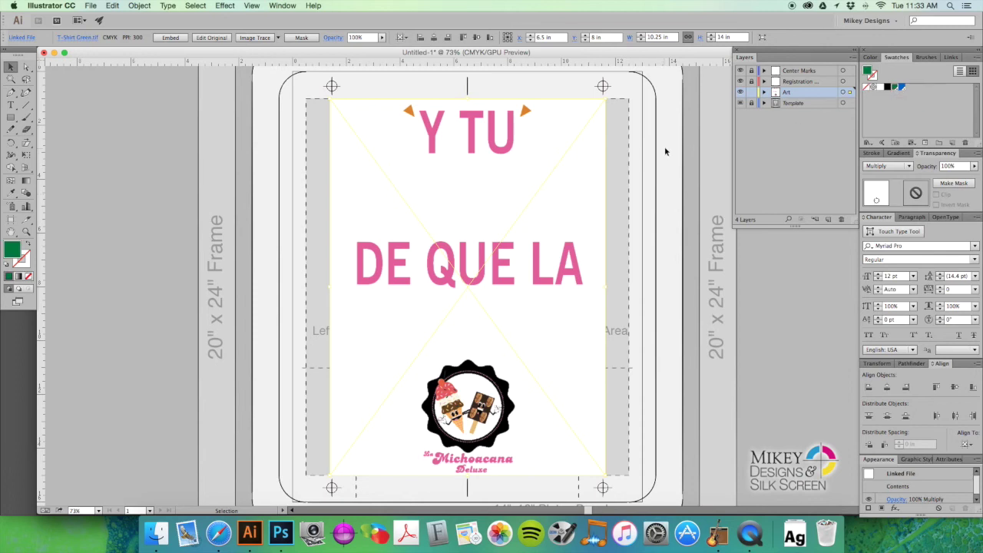
{"action": "left_click_drag", "start_coordinate": [511, 254], "coordinate": [326, 250]}
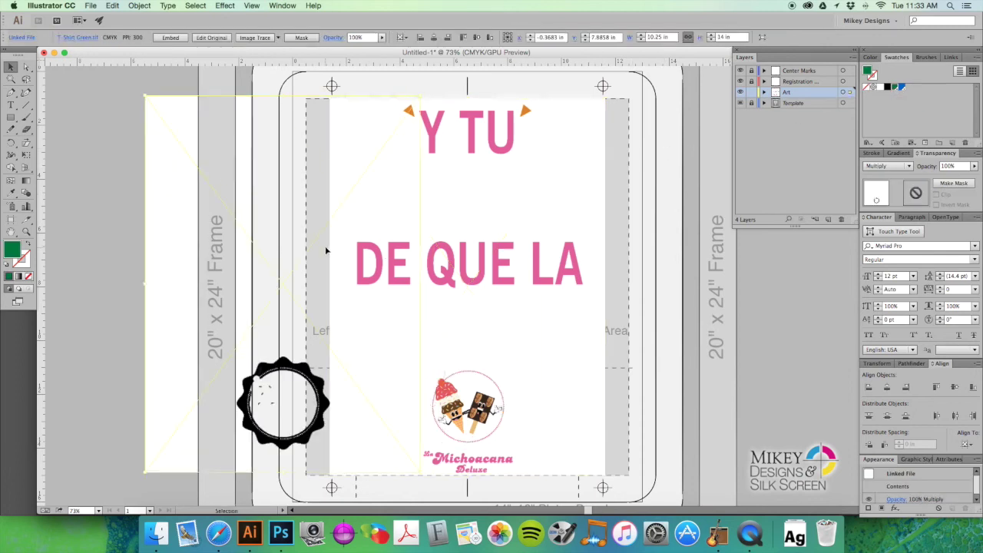
{"action": "key", "text": "super+z"}
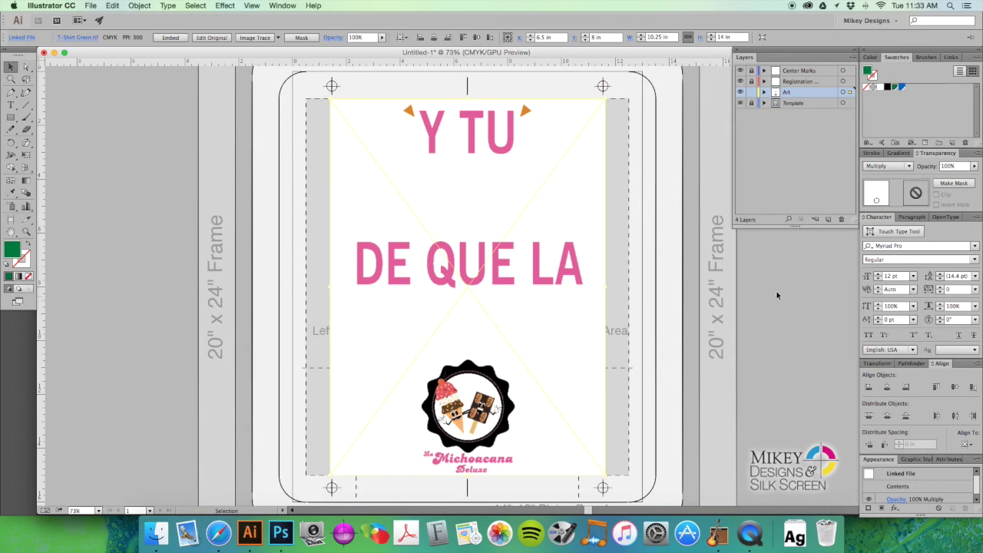
Step: Switch to Photoshop and open T-Shirt Green.tif from the 4333 Ice Cream Logo Tees folder
{"action": "left_click", "coordinate": [281, 532]}
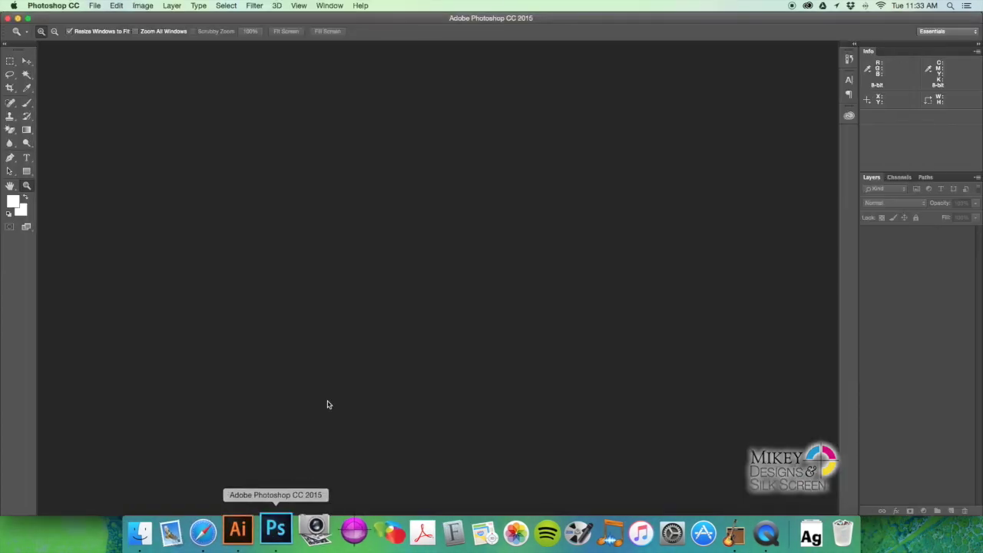
{"action": "key", "text": "super+o"}
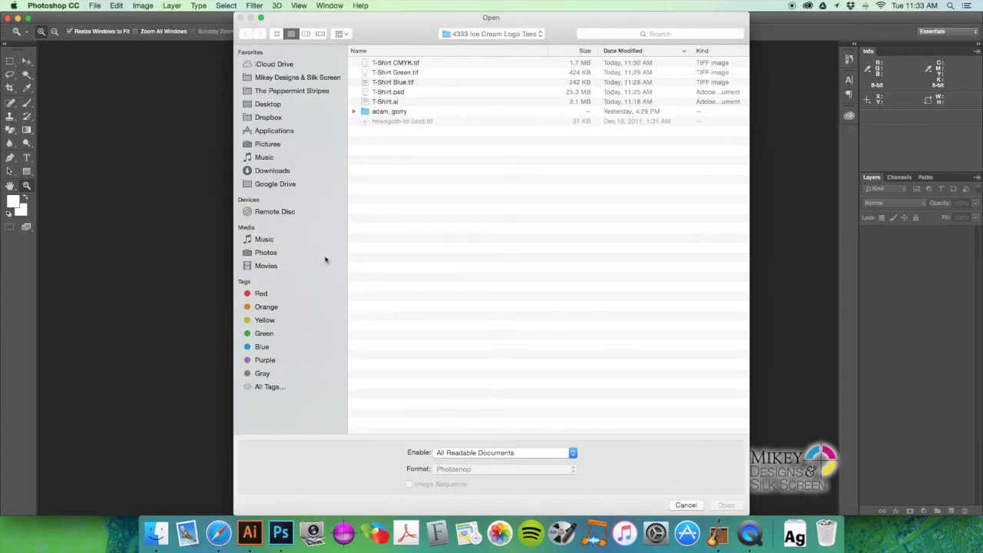
{"action": "left_click", "coordinate": [413, 73]}
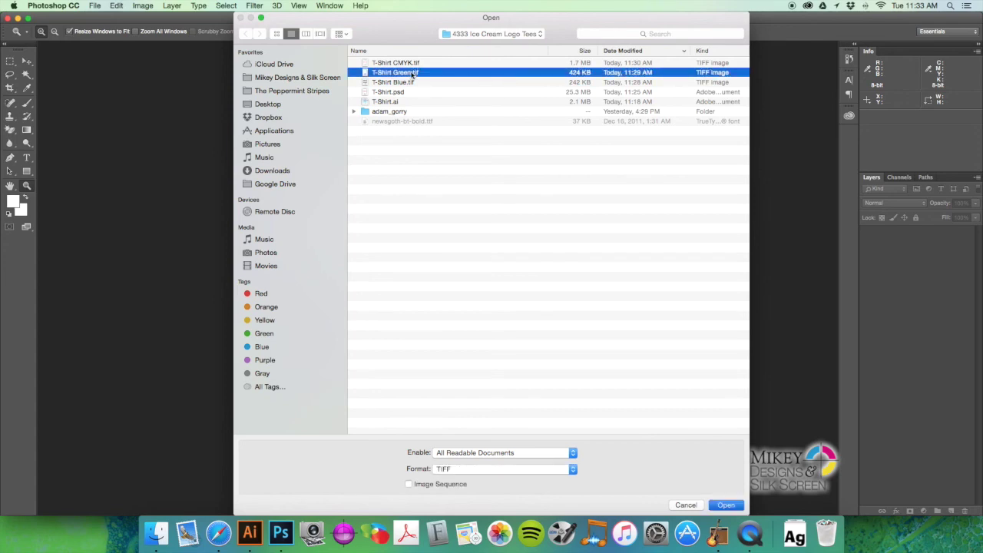
{"action": "double_click", "coordinate": [413, 73]}
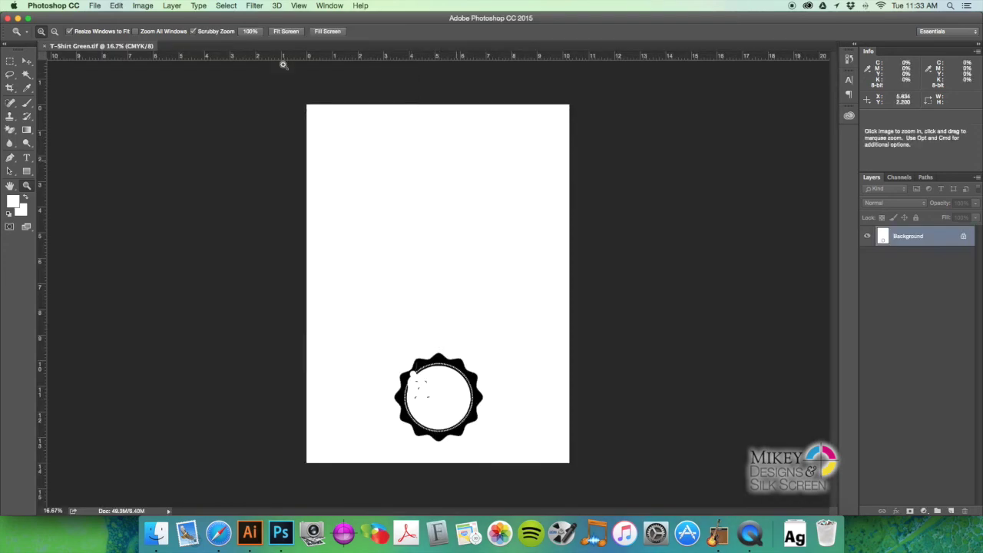
Step: Convert T-Shirt Green.tif to Grayscale mode, then save and close the file
{"action": "left_click", "coordinate": [143, 5]}
{"action": "mouse_move", "coordinate": [143, 19]}
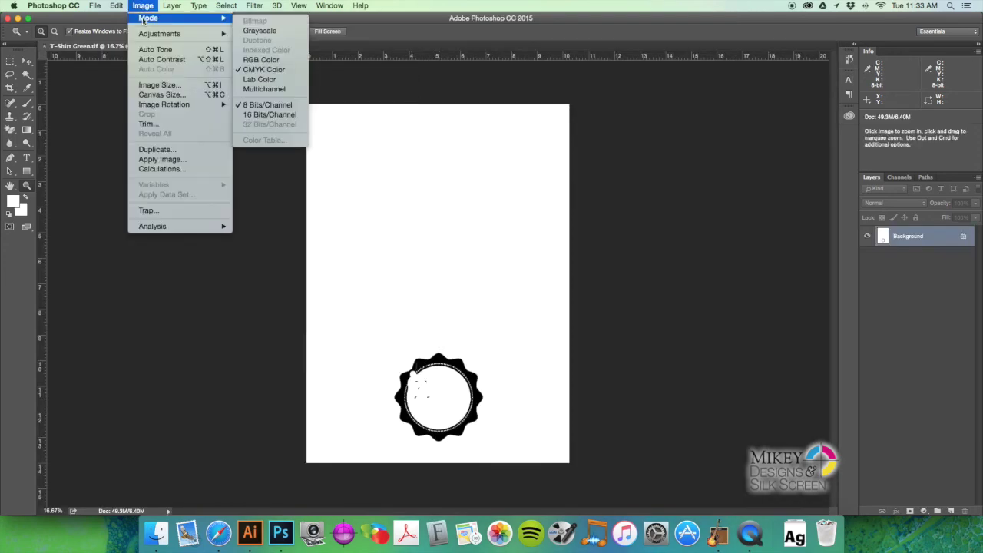
{"action": "left_click", "coordinate": [261, 31]}
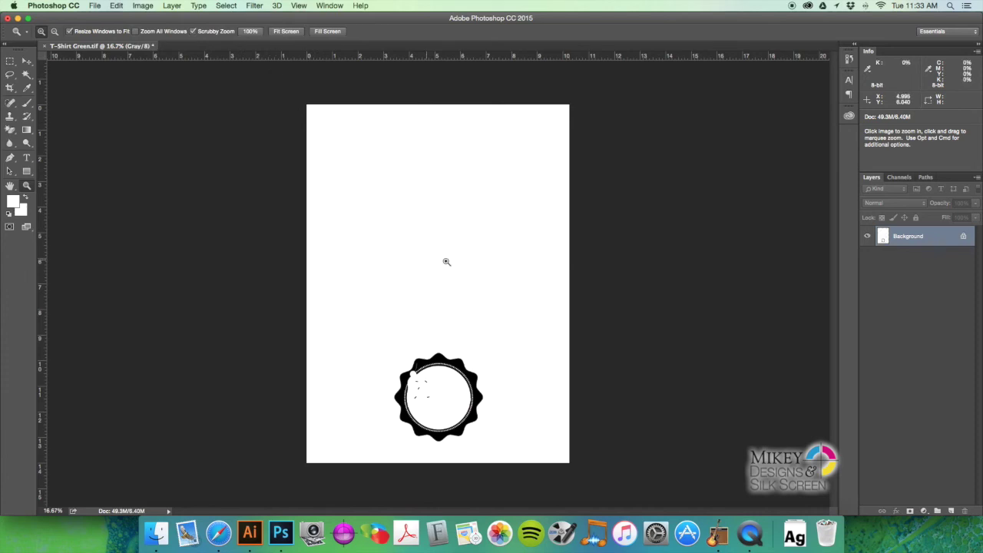
{"action": "key", "text": "super+s"}
{"action": "key", "text": "super+w"}
Step: Switch back to Illustrator and recolor the updated T-Shirt Green.tif image with the green spot swatch
{"action": "left_click", "coordinate": [248, 529]}
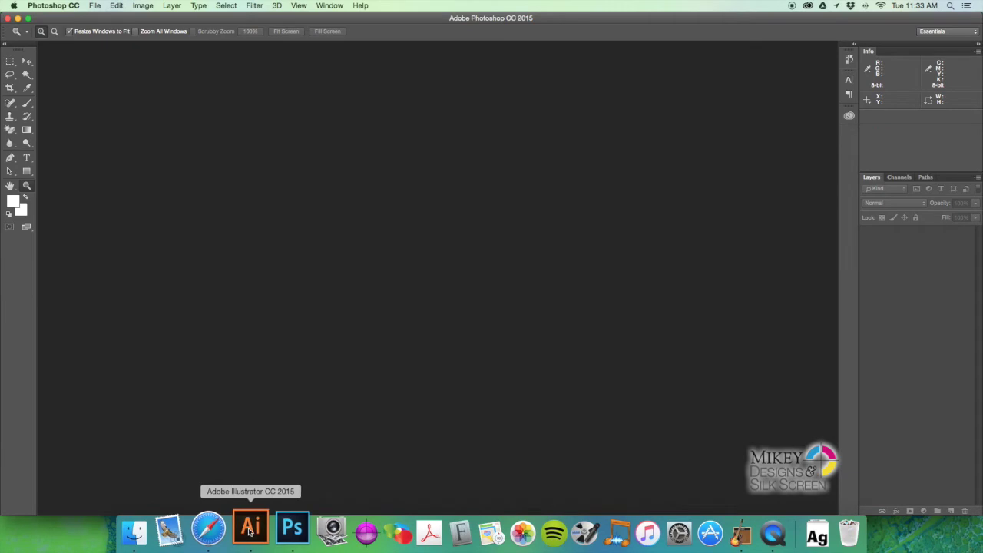
{"action": "left_click", "coordinate": [589, 279]}
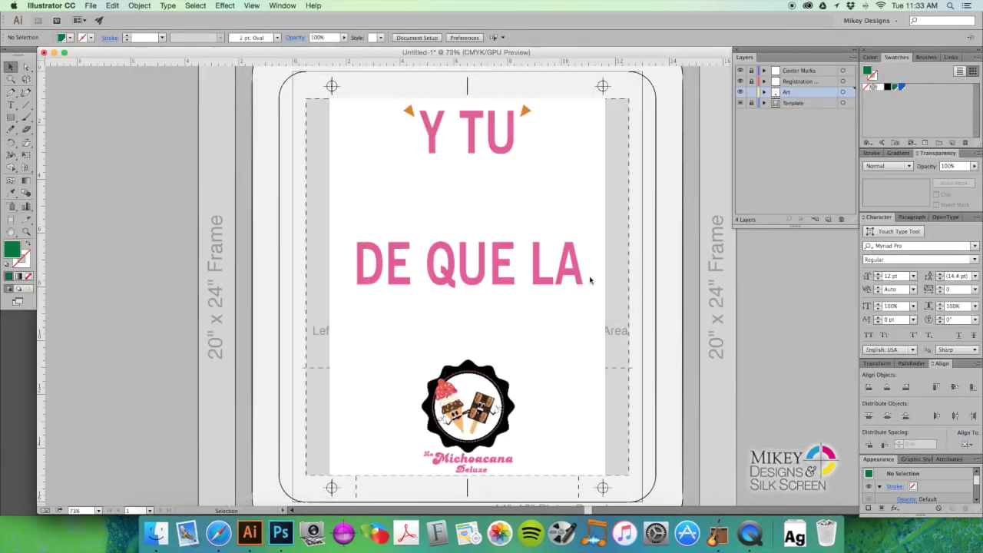
{"action": "left_click", "coordinate": [485, 199]}
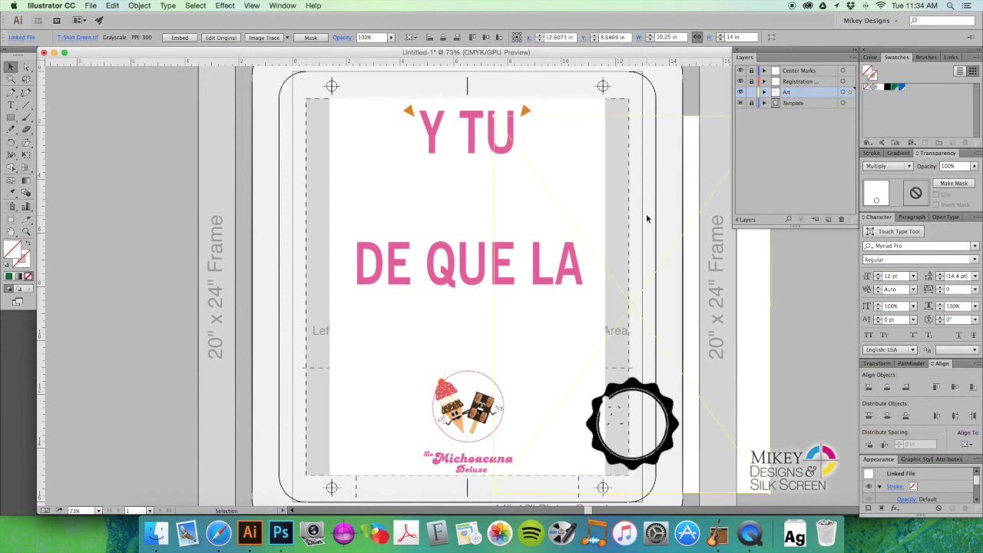
{"action": "left_click", "coordinate": [896, 89]}
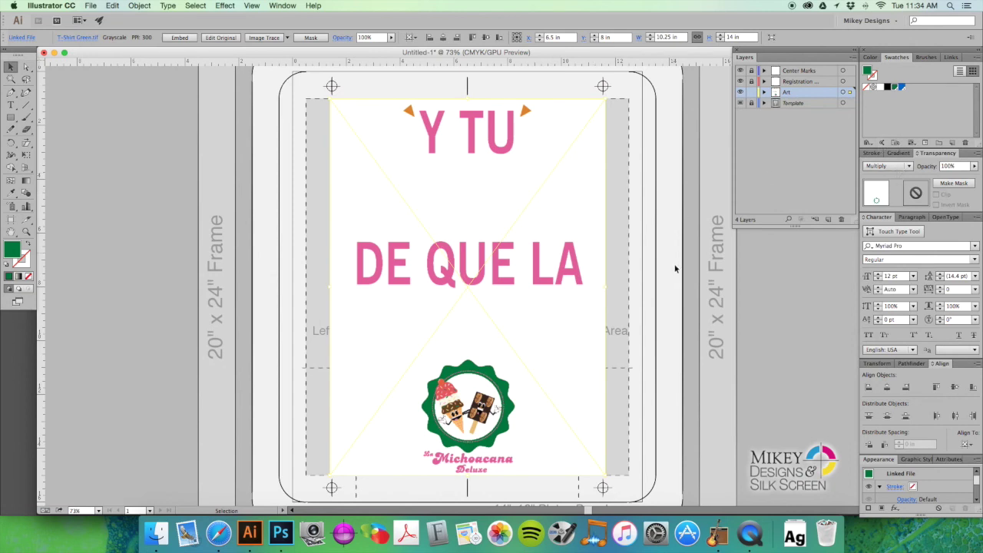
Step: Hide the T-Shirt Green.tif image so only the CMYK artwork shows
{"action": "left_click", "coordinate": [653, 274]}
{"action": "left_click", "coordinate": [557, 212]}
{"action": "left_click", "coordinate": [666, 204]}
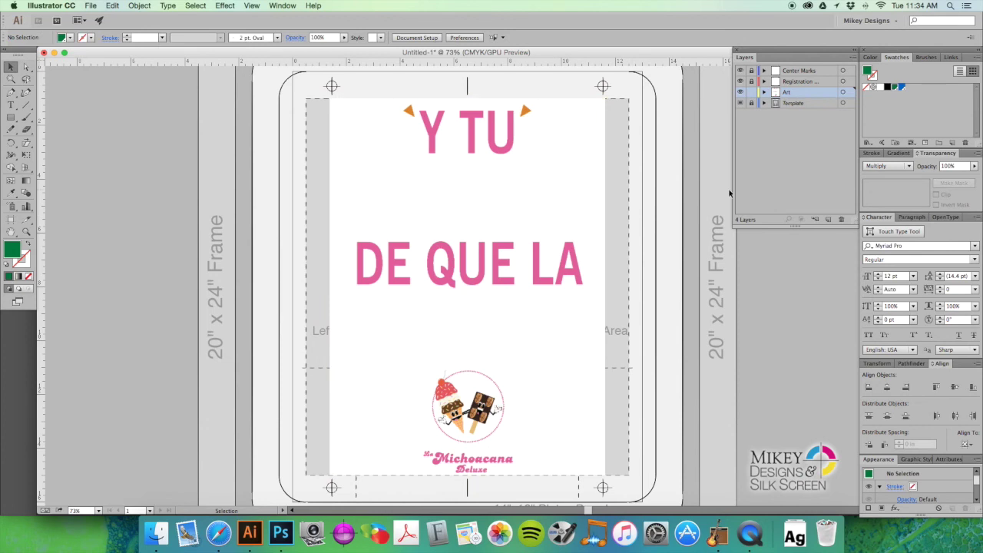
Step: Add two new layers above the Art layer and rename the Art layer as CMYK
{"action": "left_click", "coordinate": [829, 220]}
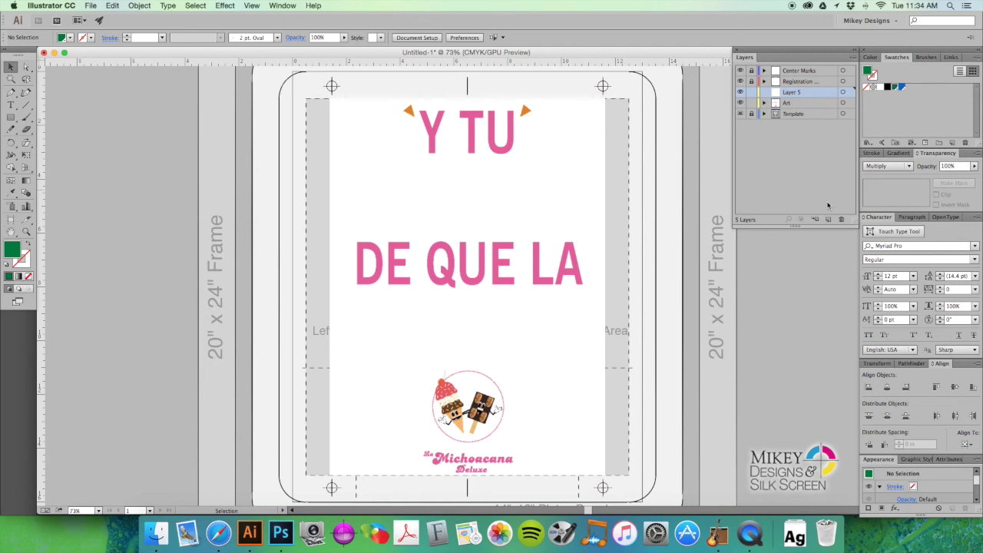
{"action": "left_click", "coordinate": [829, 221]}
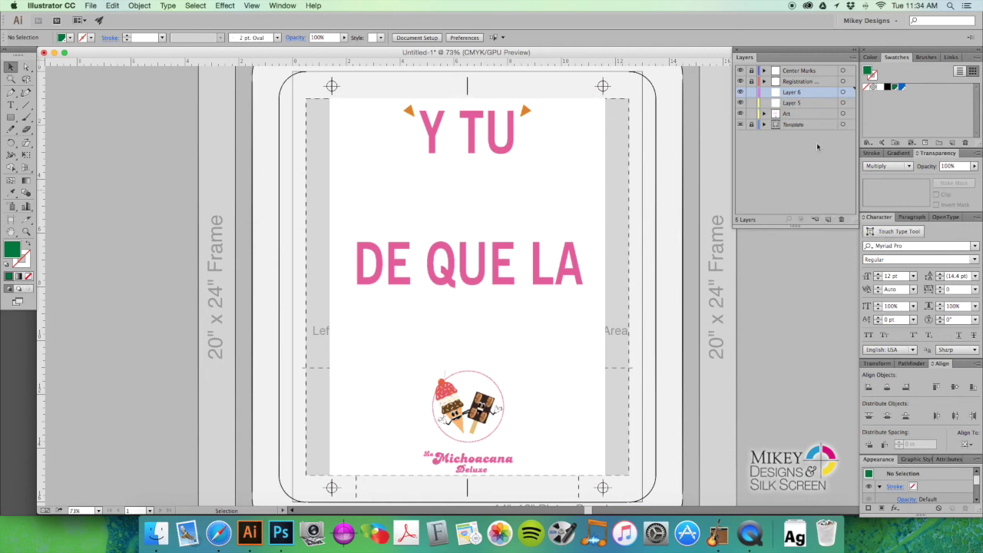
{"action": "double_click", "coordinate": [790, 114]}
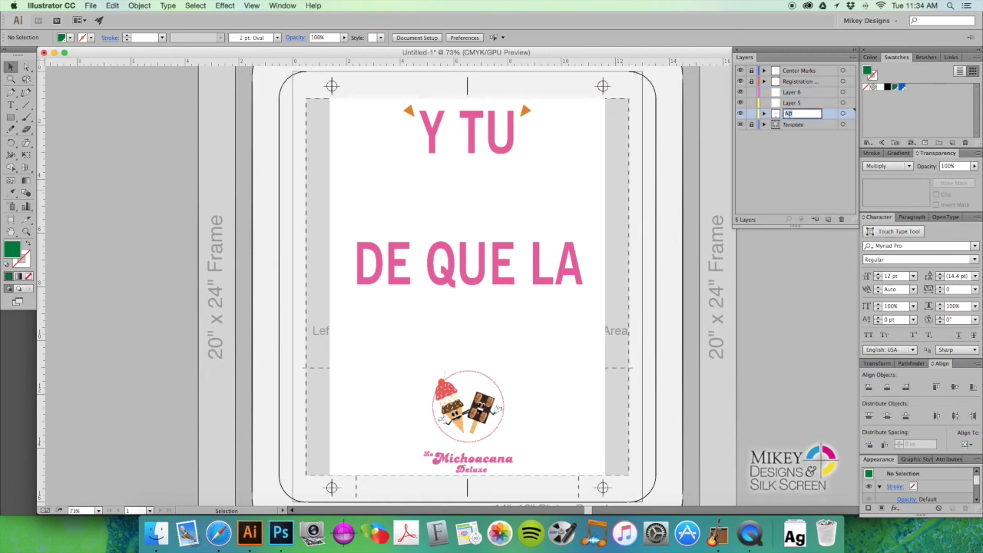
{"action": "type", "text": "CMYK"}
{"action": "key", "text": "Return"}
Step: Rename the new layer directly above CMYK as Blue and the one above it as Green
{"action": "double_click", "coordinate": [805, 105]}
{"action": "type", "text": "Blue"}
{"action": "key", "text": "Return"}
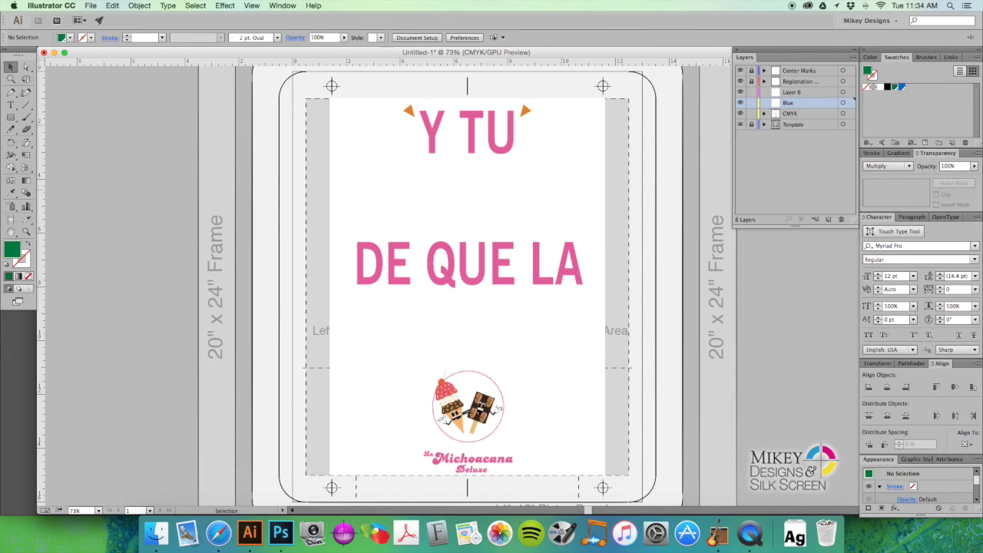
{"action": "double_click", "coordinate": [801, 92]}
{"action": "type", "text": "Green"}
{"action": "key", "text": "Return"}
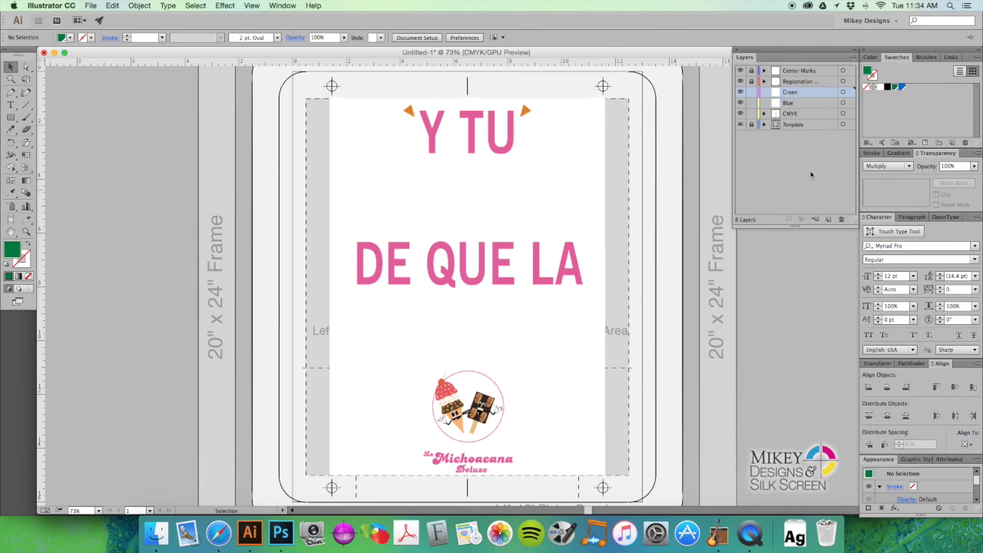
Step: Reveal the hidden images and move T-Shirt Blue.tif in place from the CMYK layer to the Blue layer
{"action": "left_click", "coordinate": [561, 184]}
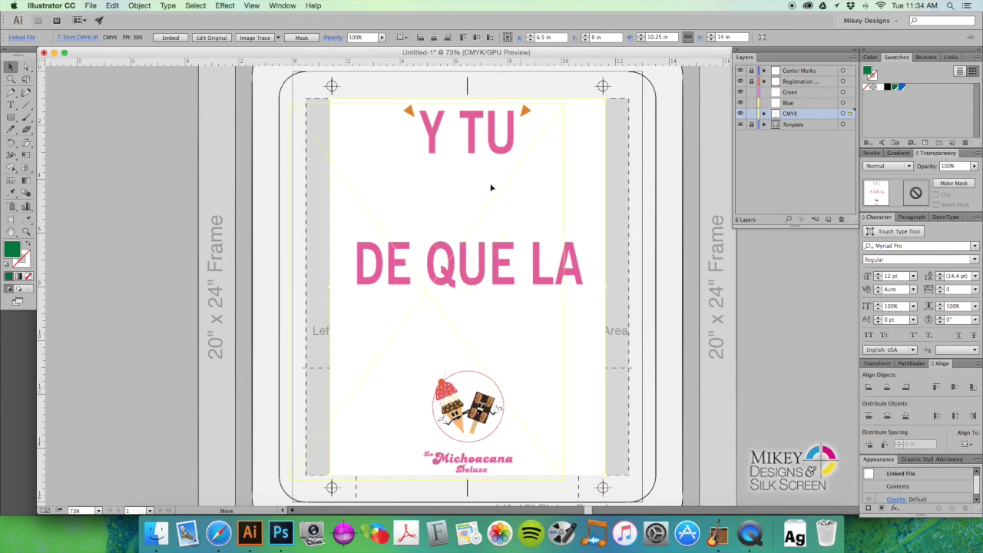
{"action": "key", "text": "v"}
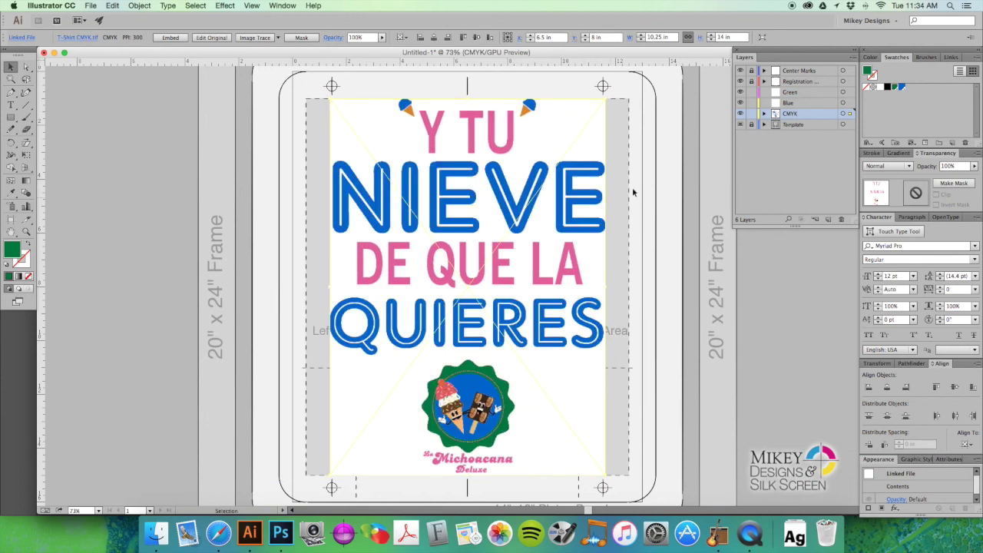
{"action": "left_click", "coordinate": [667, 184]}
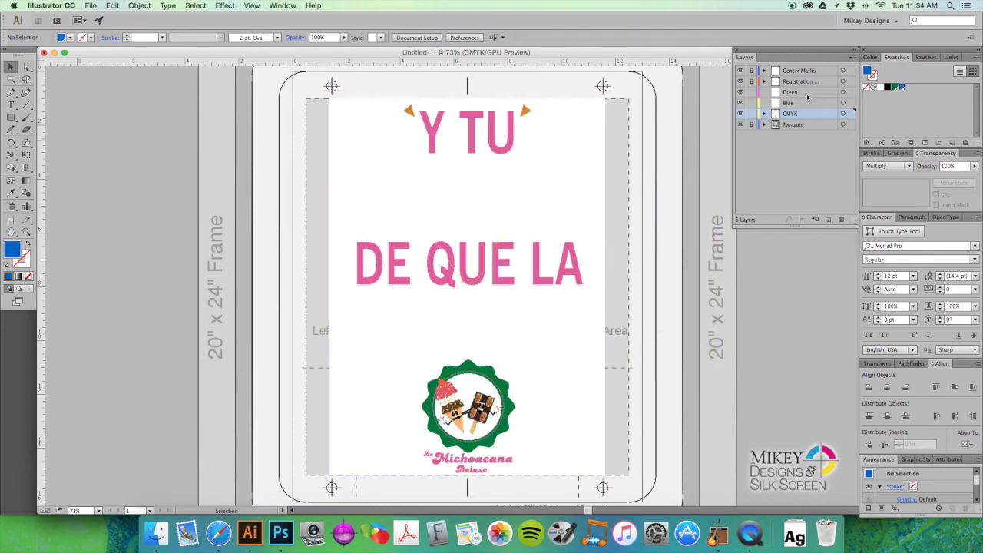
{"action": "left_click", "coordinate": [740, 113]}
{"action": "left_click", "coordinate": [741, 91]}
{"action": "left_click", "coordinate": [811, 107]}
{"action": "key", "text": "super+a"}
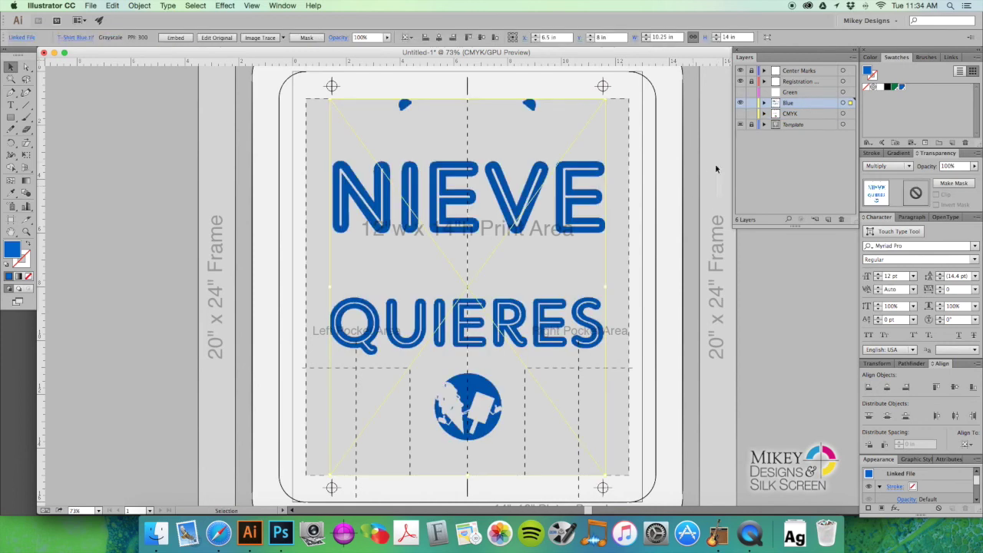
Step: Hide the Blue layer and move T-Shirt Green.tif in place from the CMYK layer to the Green layer
{"action": "left_click", "coordinate": [741, 102]}
{"action": "left_click", "coordinate": [741, 113]}
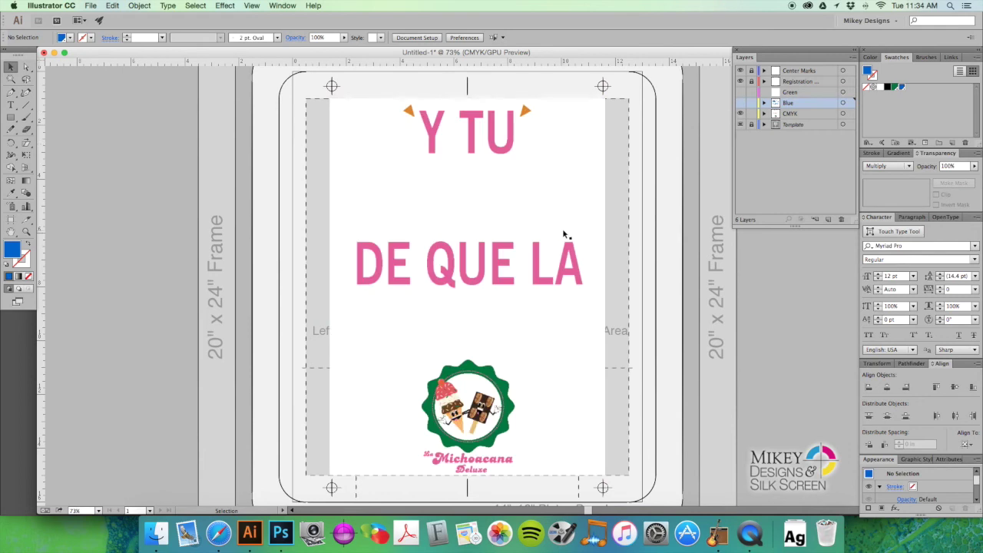
{"action": "key", "text": "super+a"}
{"action": "key", "text": "Delete"}
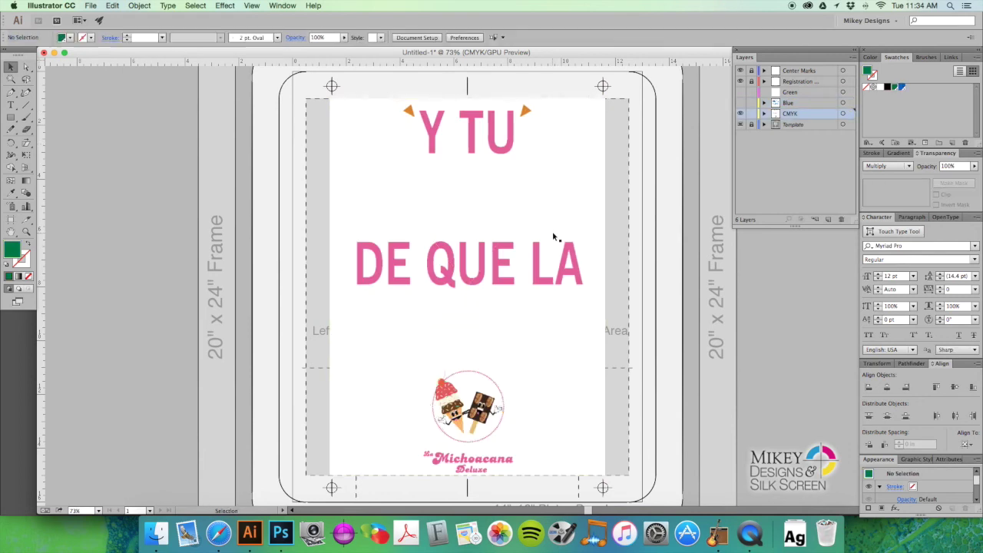
{"action": "left_click", "coordinate": [739, 114]}
{"action": "left_click", "coordinate": [805, 94]}
{"action": "key", "text": "super+v"}
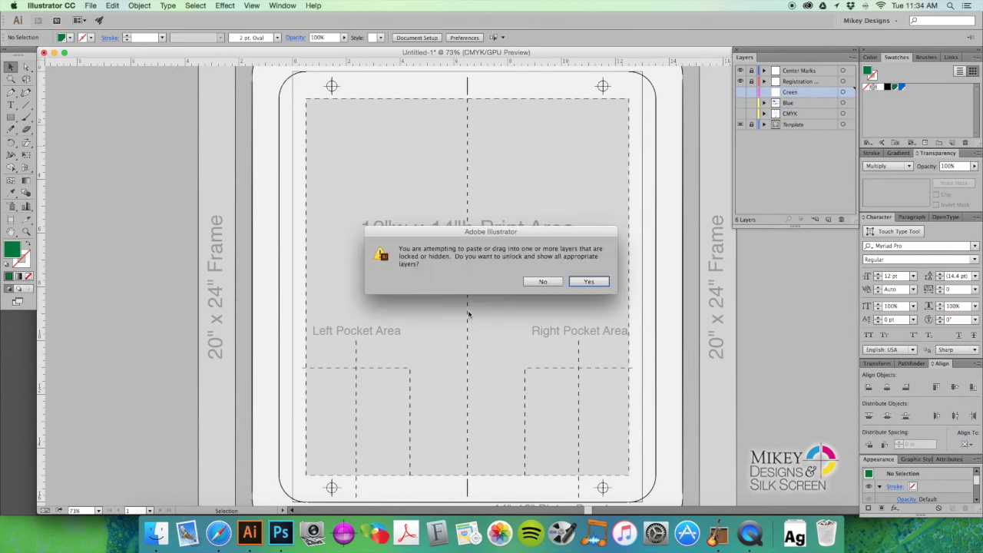
{"action": "left_click", "coordinate": [545, 282]}
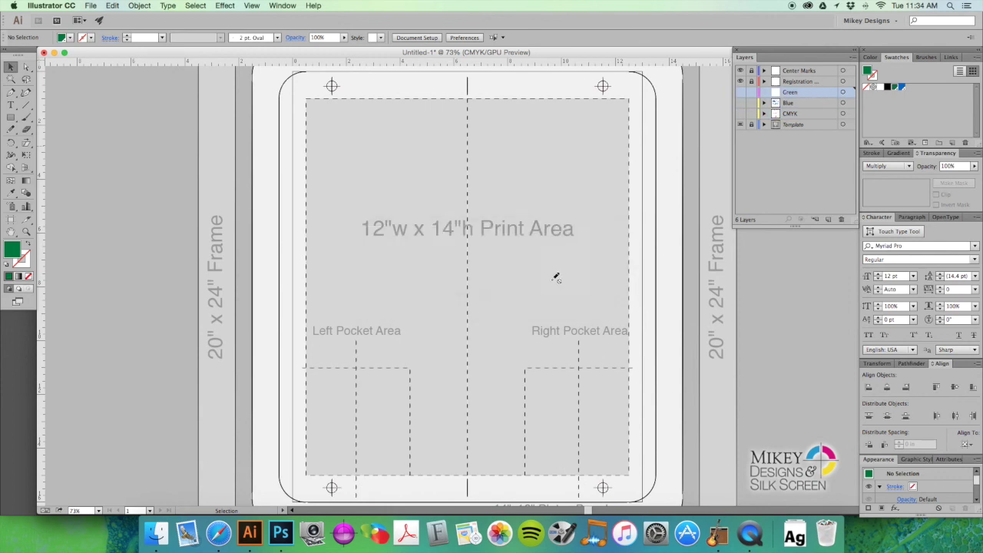
{"action": "left_click", "coordinate": [740, 93]}
{"action": "key", "text": "super+v"}
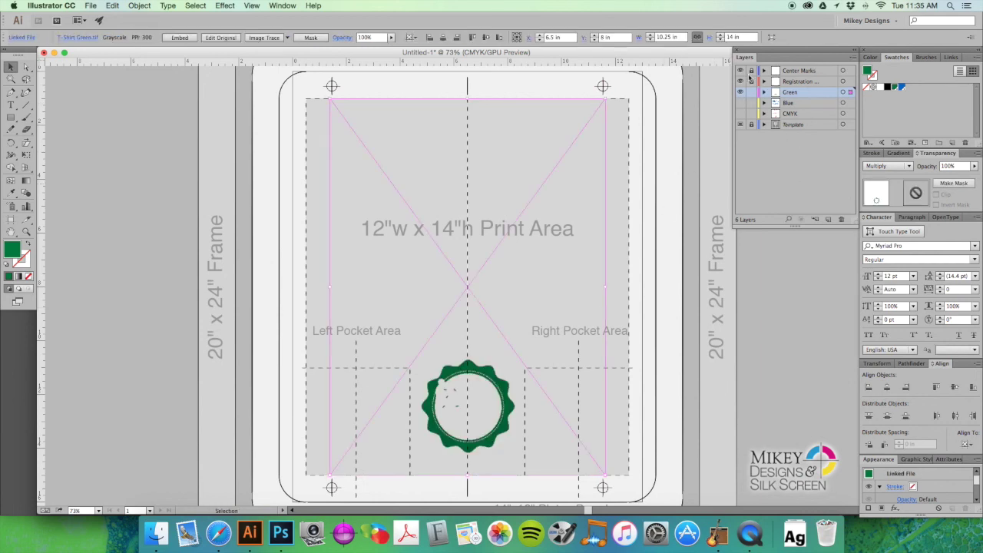
Step: Show the CMYK, Blue and Green layers one after another to check the combined artwork
{"action": "left_click", "coordinate": [741, 92]}
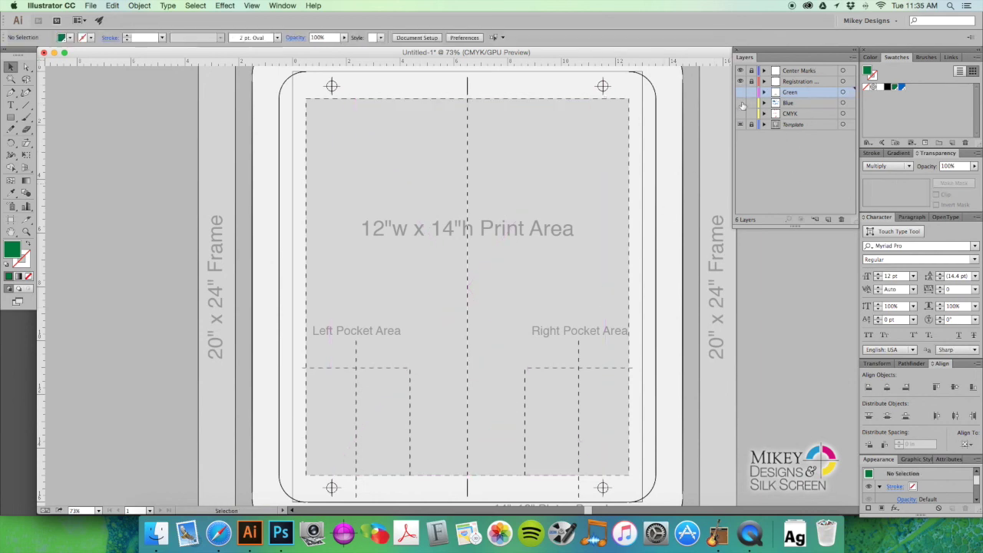
{"action": "left_click", "coordinate": [741, 114]}
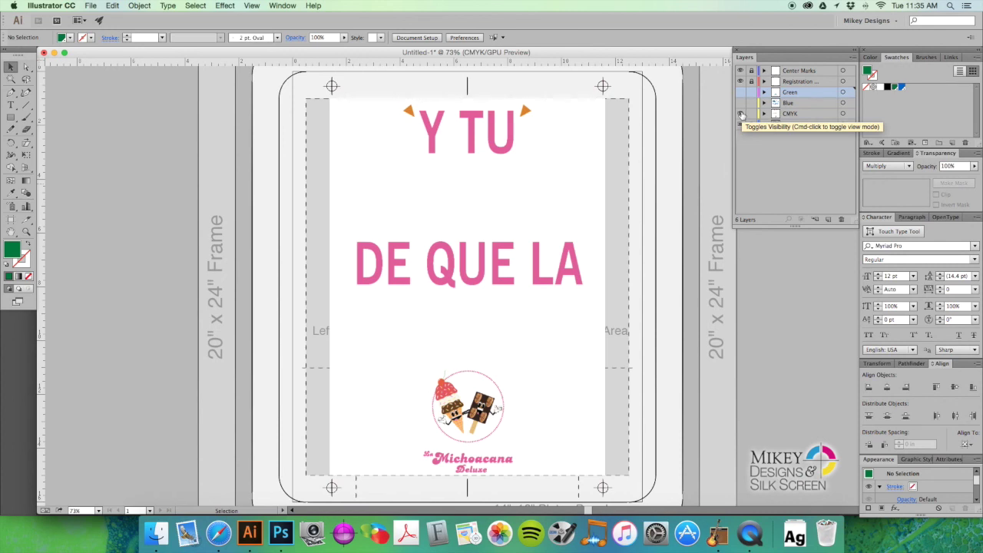
{"action": "left_click", "coordinate": [741, 103]}
{"action": "left_click", "coordinate": [740, 92]}
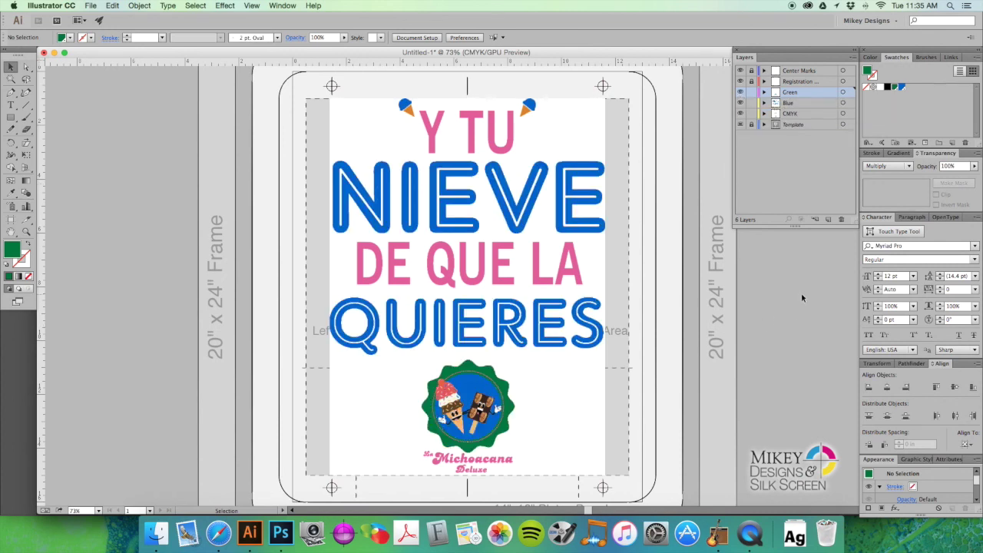
Step: Select the T-Shirt Green.tif image and hide the Blue and CMYK layers to isolate it
{"action": "left_click", "coordinate": [478, 151]}
{"action": "left_click_drag", "start_coordinate": [741, 103], "coordinate": [741, 114]}
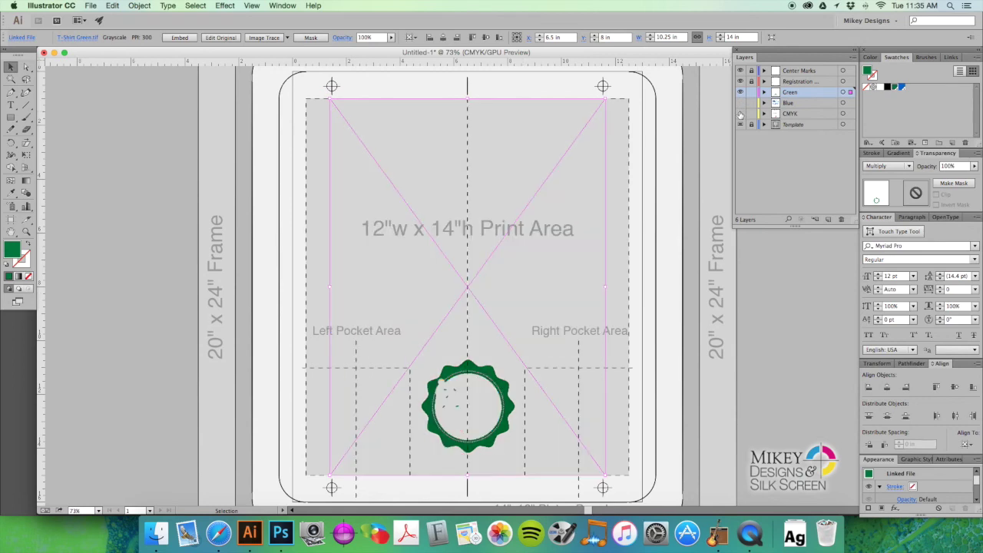
Step: Deselect the artwork and set the print separations to output only the Green Spot ink, saving the settings without printing
{"action": "key", "text": "super+shift+a"}
{"action": "key", "text": "a"}
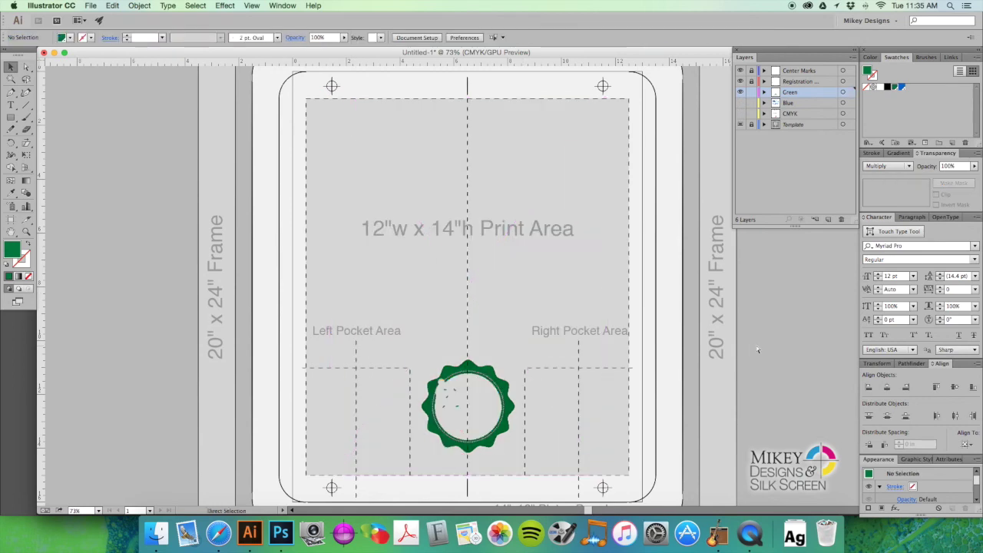
{"action": "key", "text": "super+p"}
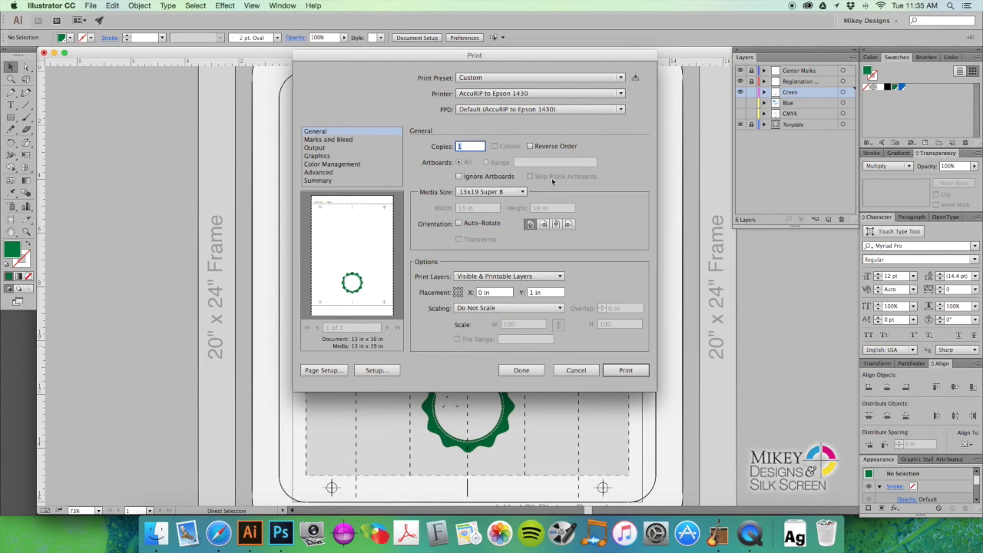
{"action": "left_click", "coordinate": [330, 148]}
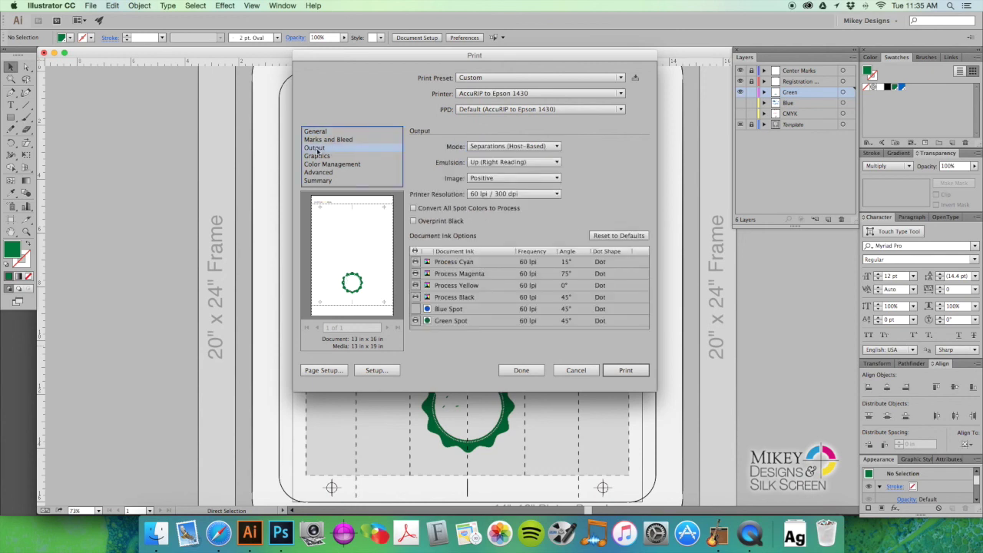
{"action": "left_click", "coordinate": [415, 309]}
{"action": "left_click", "coordinate": [415, 298]}
{"action": "left_click", "coordinate": [415, 285]}
{"action": "left_click", "coordinate": [416, 273]}
{"action": "left_click", "coordinate": [416, 262]}
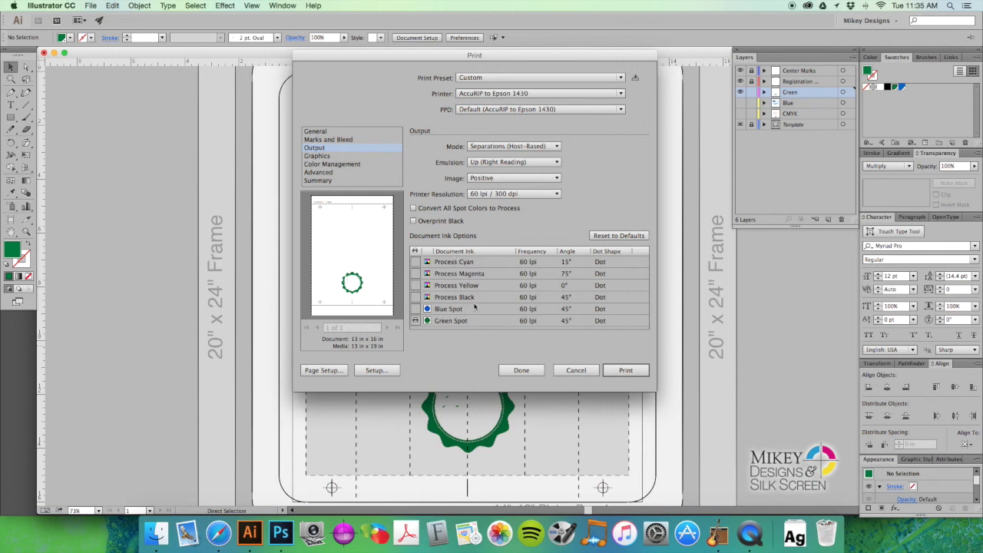
{"action": "left_click", "coordinate": [522, 372]}
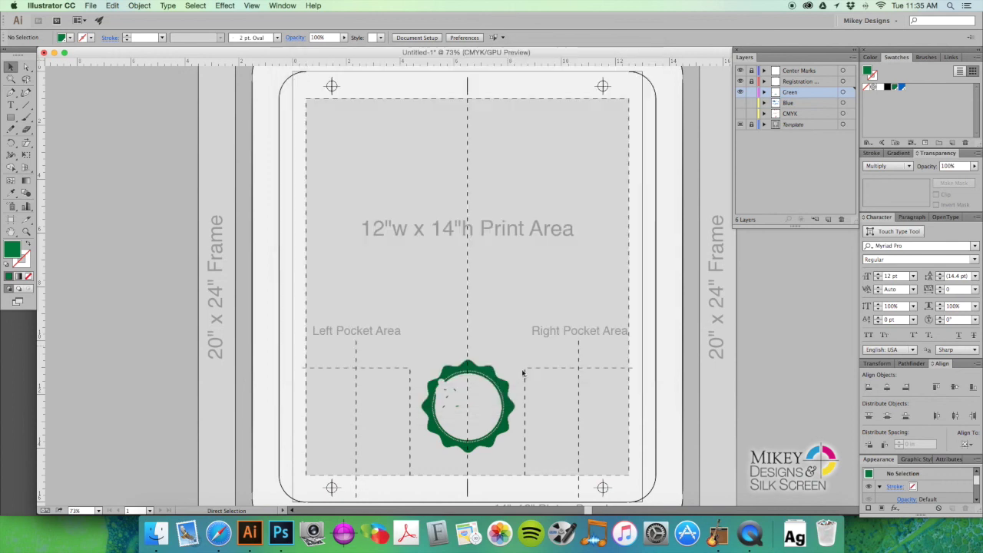
Step: Show the Blue and CMYK layers and turn on Overprint Fill for the T-Shirt Green.tif image
{"action": "left_click", "coordinate": [741, 102]}
{"action": "left_click", "coordinate": [741, 113]}
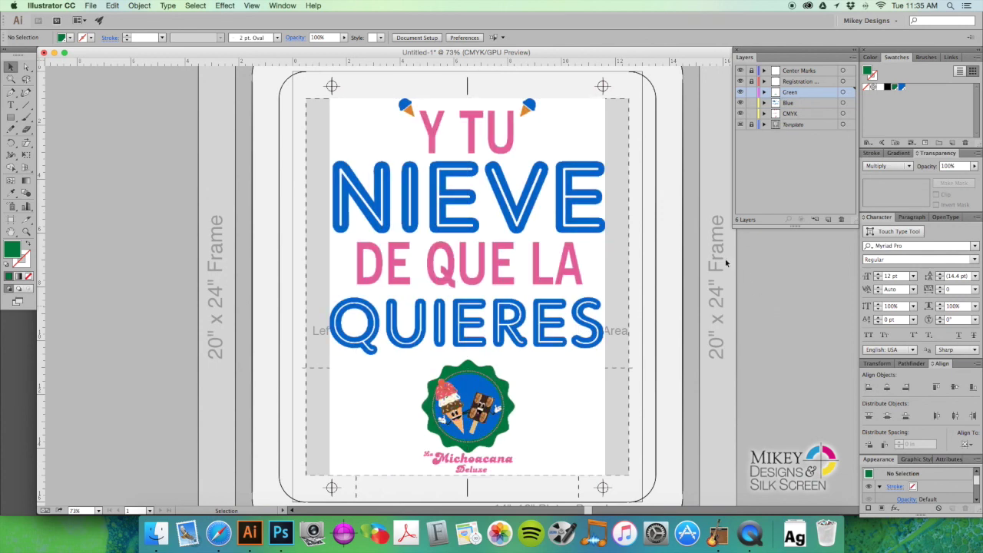
{"action": "left_click", "coordinate": [549, 178]}
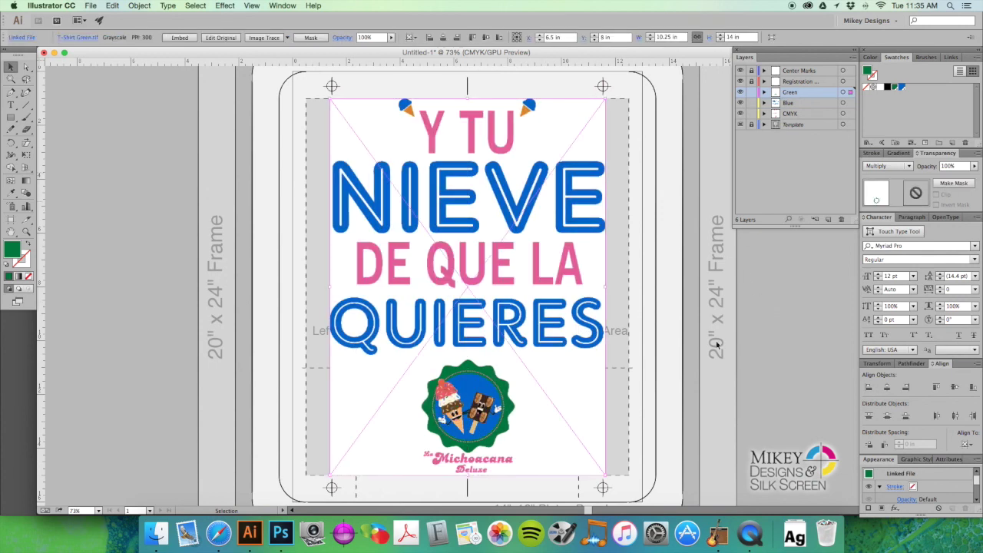
{"action": "left_click", "coordinate": [943, 458]}
{"action": "left_click", "coordinate": [866, 471]}
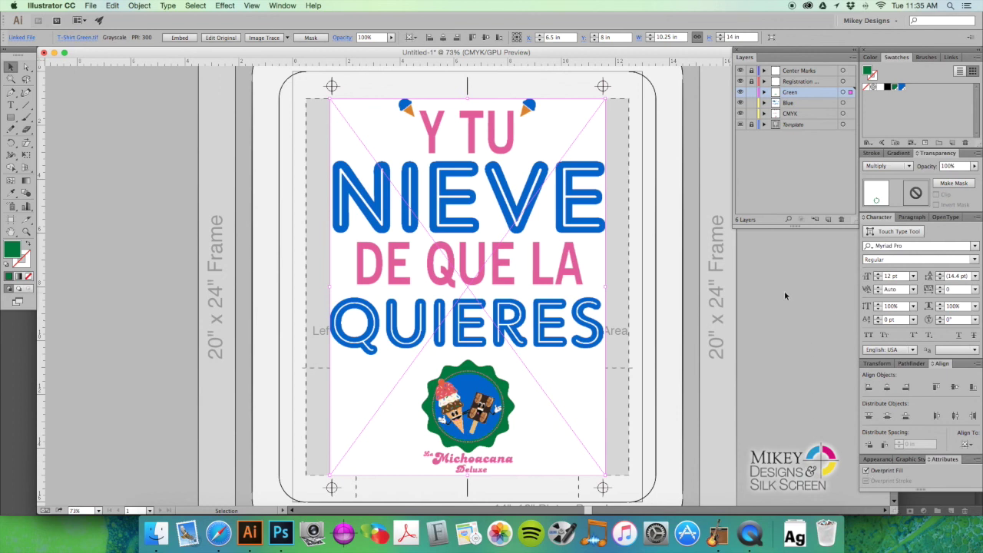
{"action": "left_click", "coordinate": [784, 292]}
Step: Turn on Overprint Fill for the T-Shirt Blue.tif image, hiding the Green layer only while working on it
{"action": "left_click", "coordinate": [740, 92]}
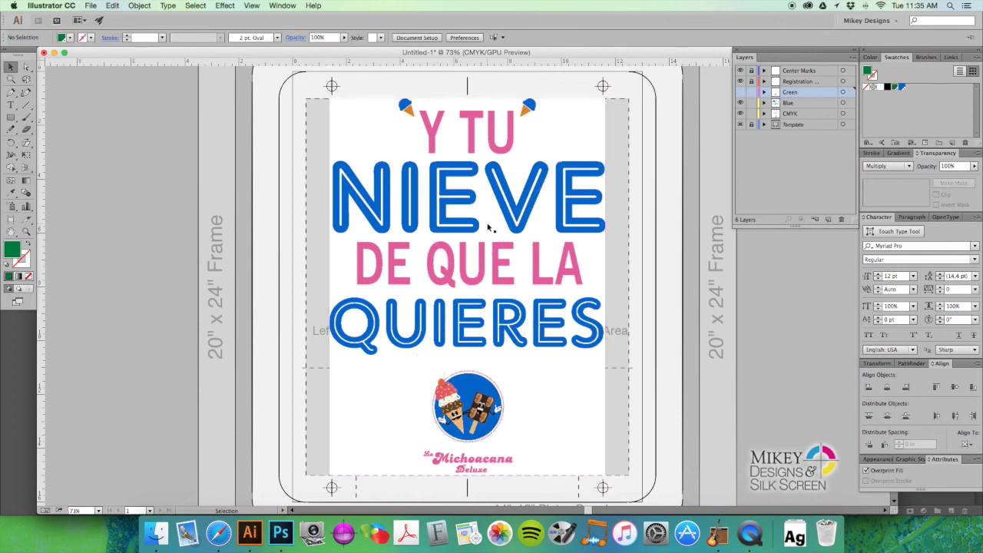
{"action": "left_click", "coordinate": [490, 227]}
{"action": "left_click", "coordinate": [866, 471]}
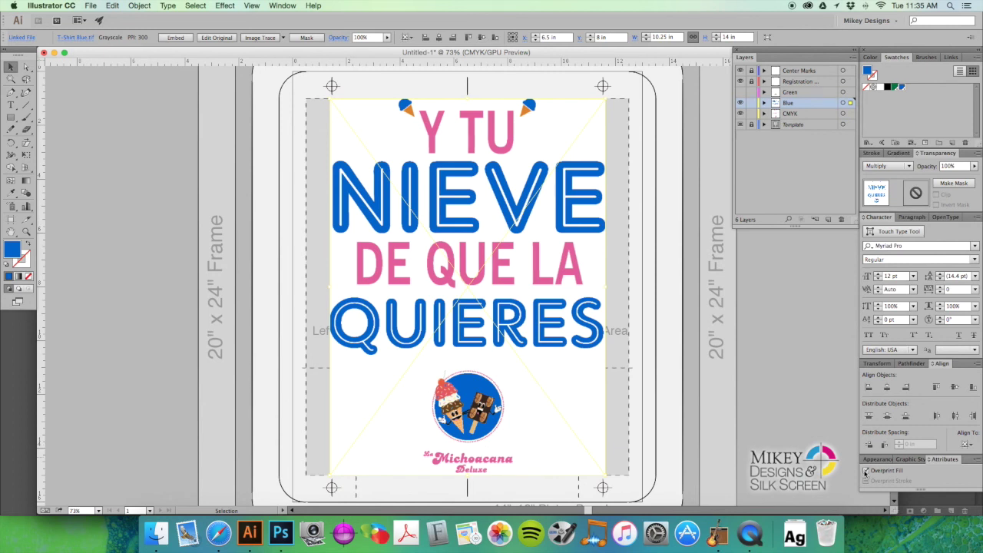
{"action": "key", "text": "super+shift+a"}
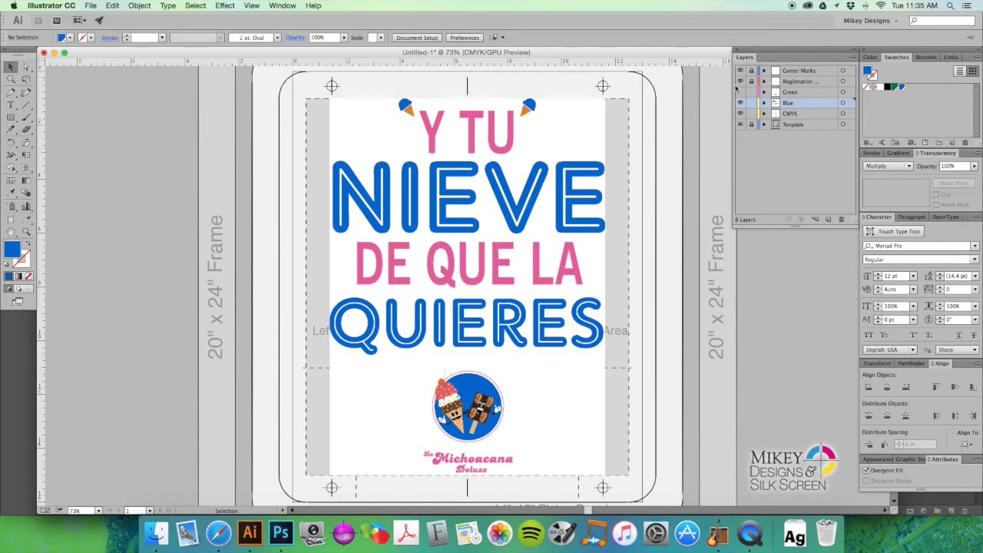
{"action": "left_click", "coordinate": [740, 92]}
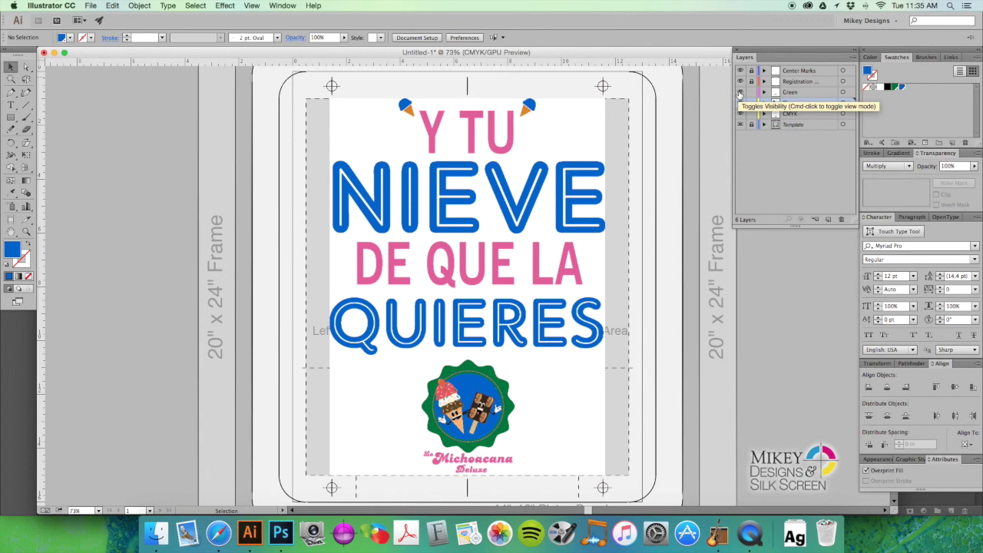
Step: Review the separation inks in the print output settings with all layers shown, and close the dialog without printing
{"action": "key", "text": "super+p"}
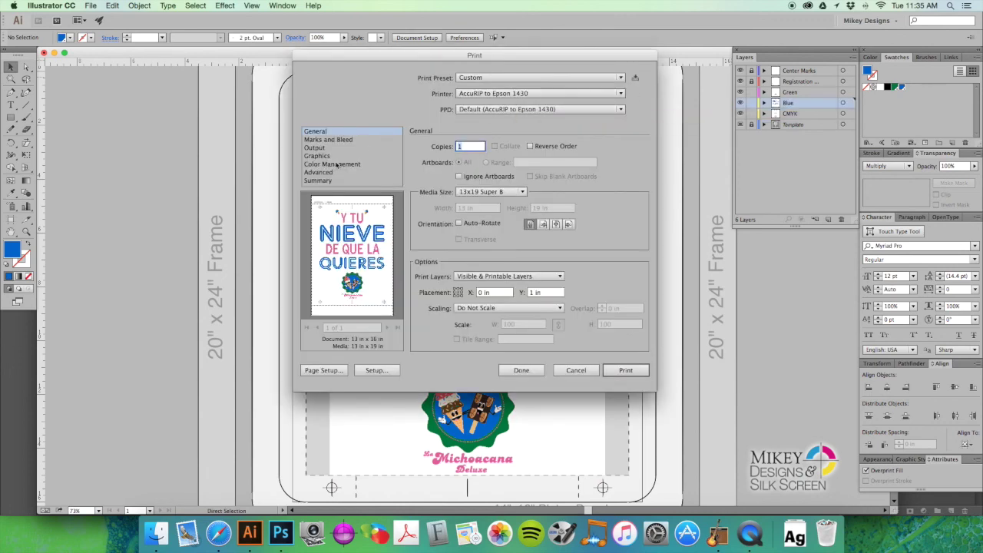
{"action": "left_click", "coordinate": [339, 149]}
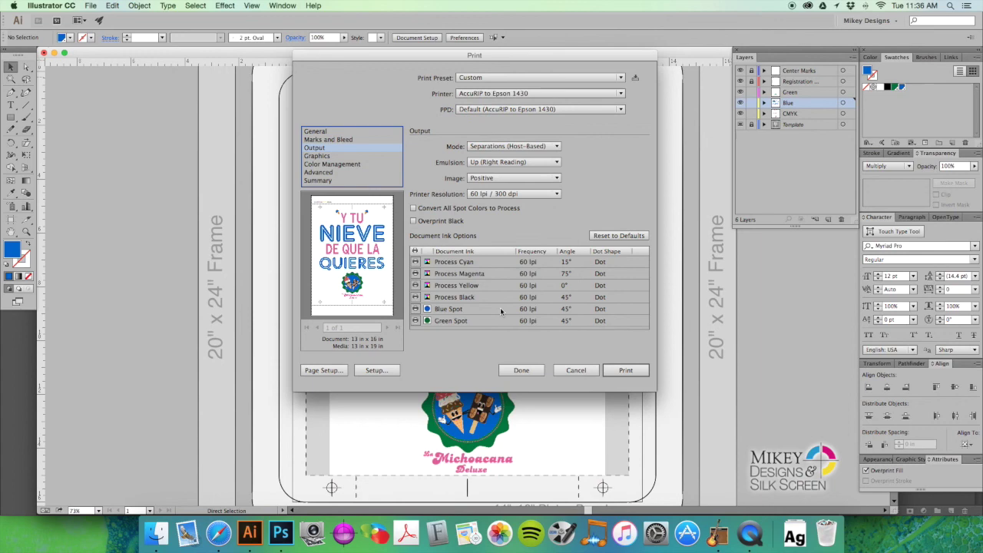
{"action": "left_click_drag", "start_coordinate": [552, 57], "coordinate": [567, 74]}
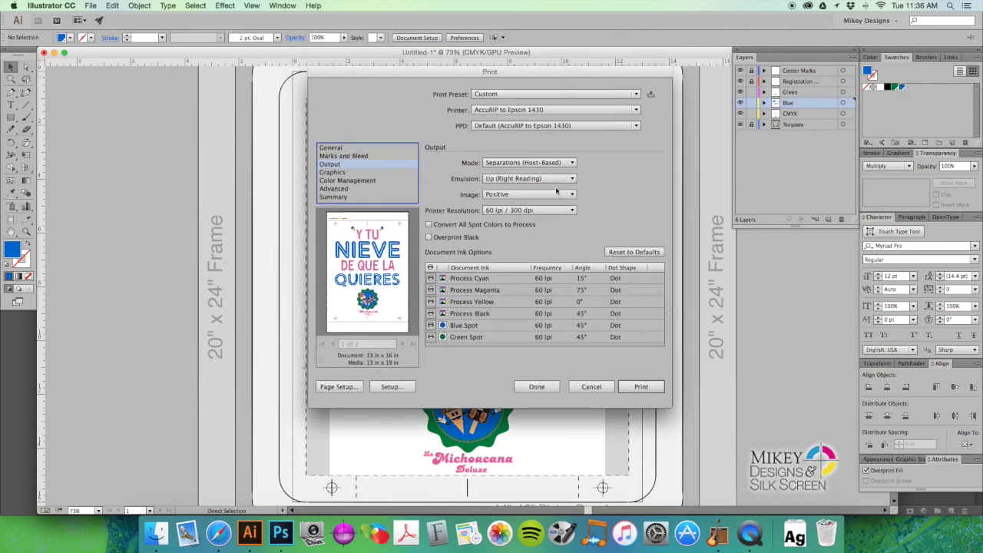
{"action": "left_click", "coordinate": [536, 387]}
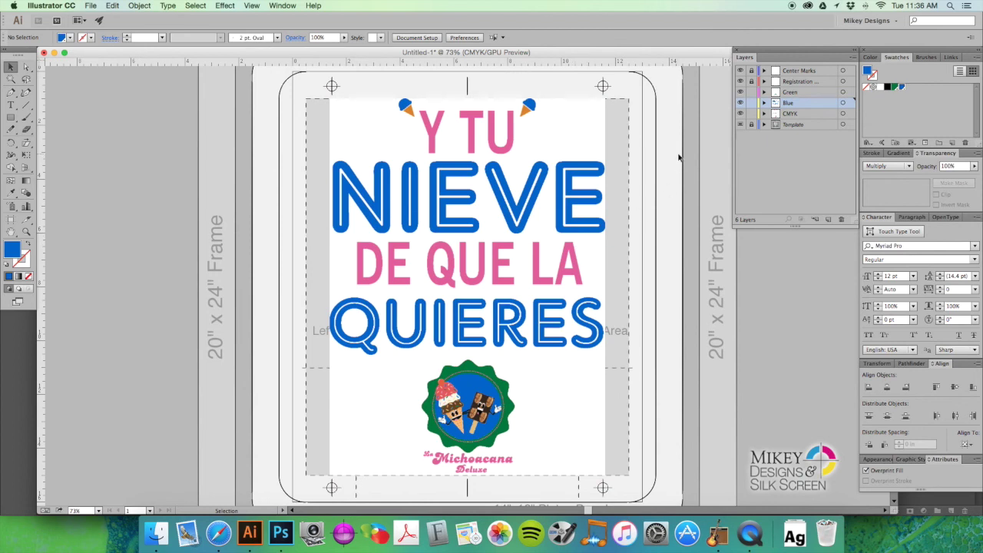